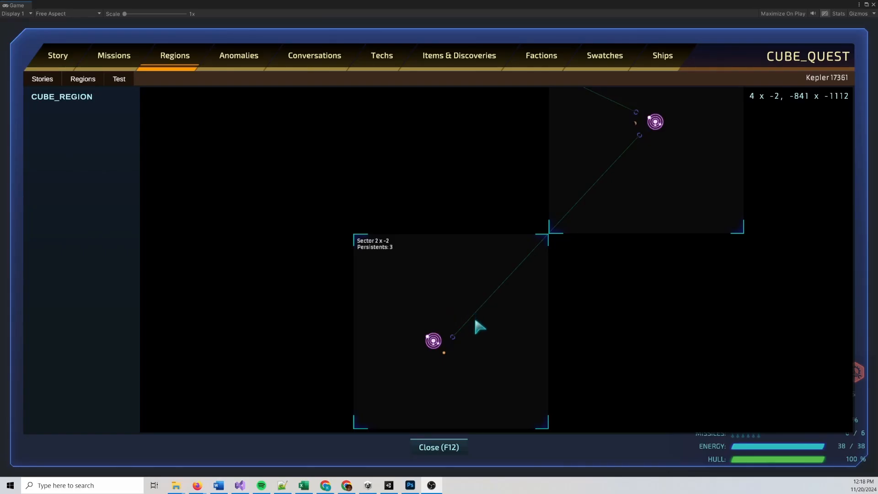
# Turn off star generation for the random star system in Sector 2 x -2
pyautogui.click(434, 347)
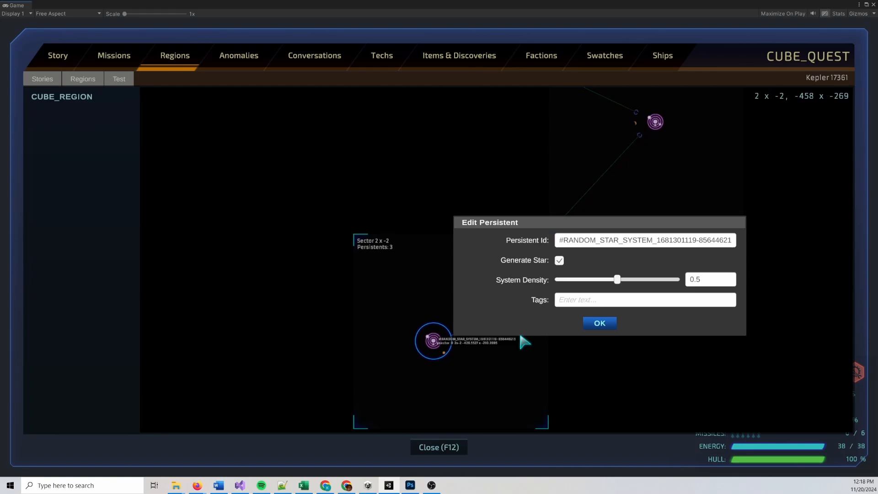
pyautogui.click(560, 262)
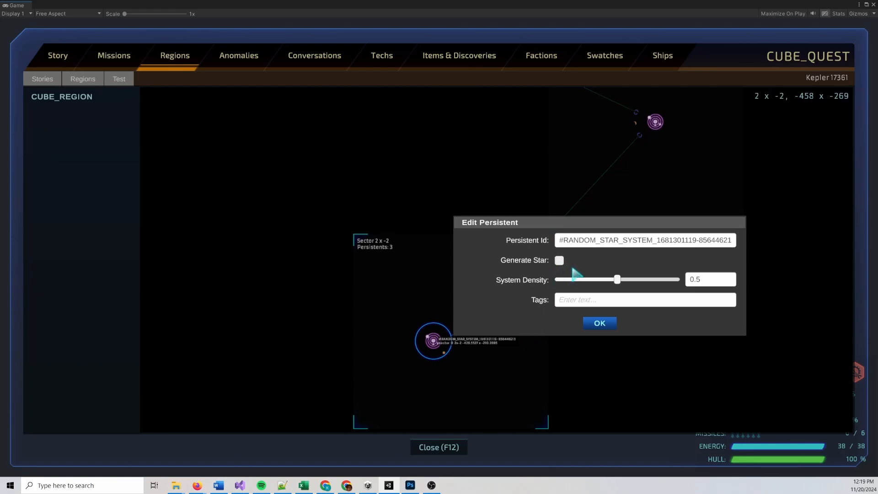
pyautogui.click(599, 324)
# Turn off star generation for the random star system in Sector 3 x -1
pyautogui.doubleClick(655, 121)
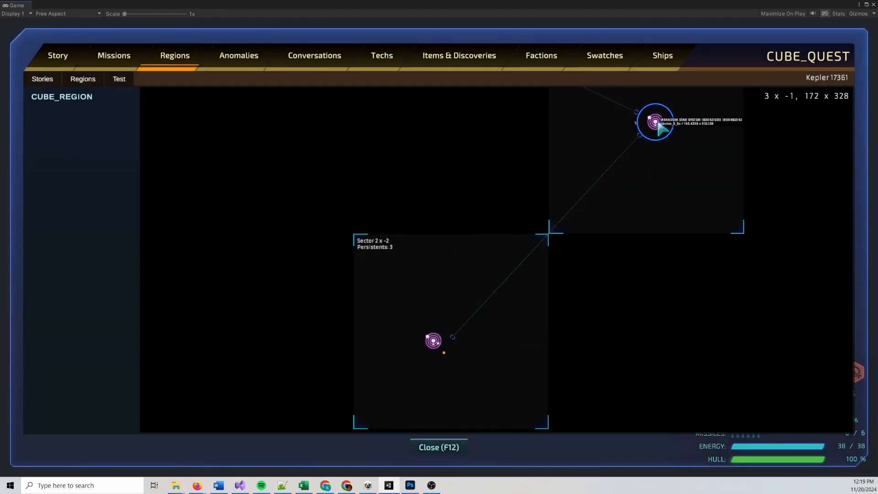
pyautogui.click(447, 172)
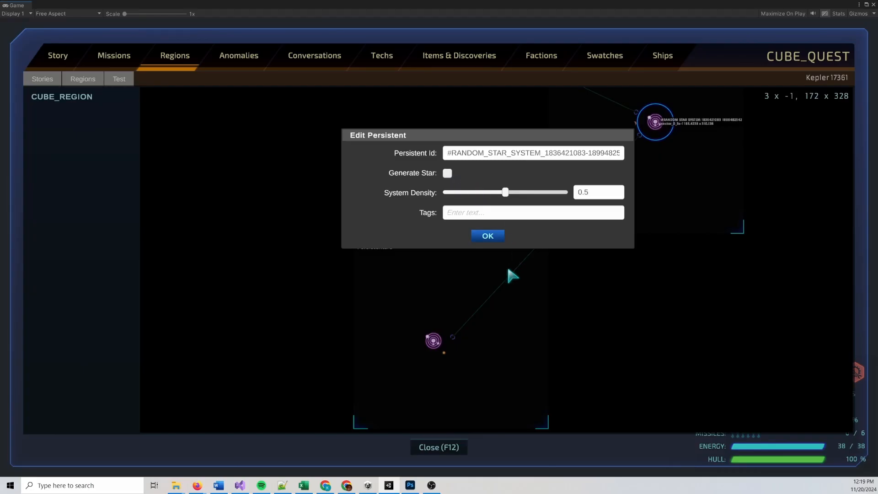
pyautogui.click(487, 236)
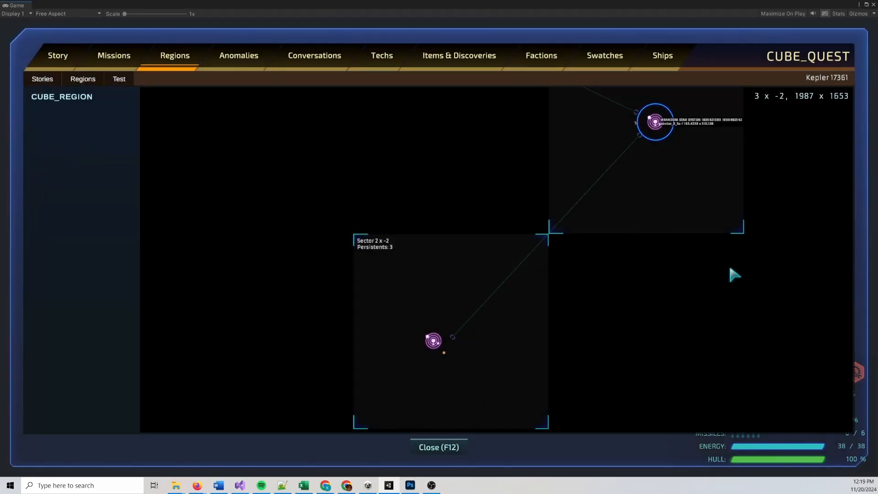
pyautogui.moveTo(662, 274); pyautogui.dragTo(659, 299)
pyautogui.scroll(-2, 659, 300)
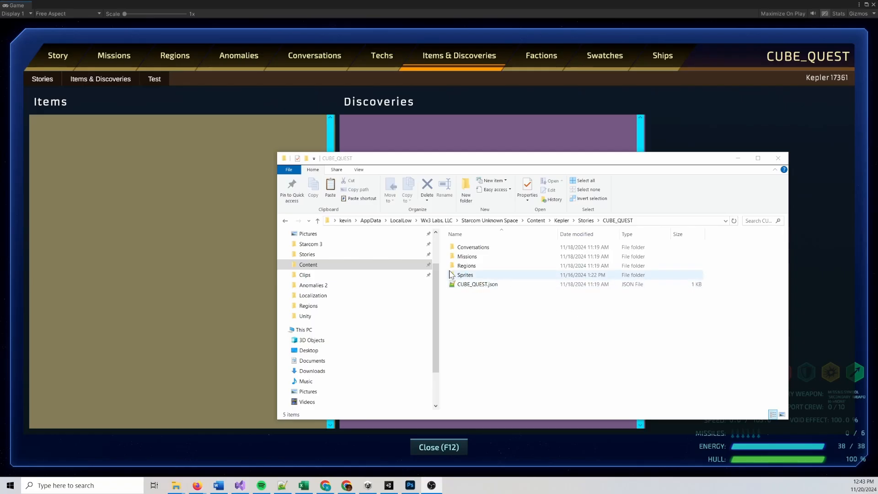
# Open the Items folder inside the CUBE_QUEST story's Sprites folder and make two copies of CUBE_1.png
pyautogui.doubleClick(470, 275)
pyautogui.doubleClick(463, 256)
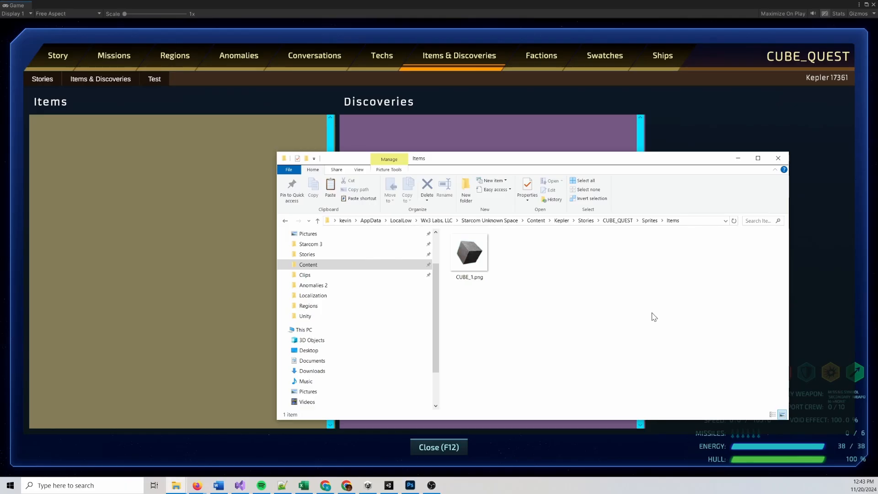
pyautogui.click(469, 253)
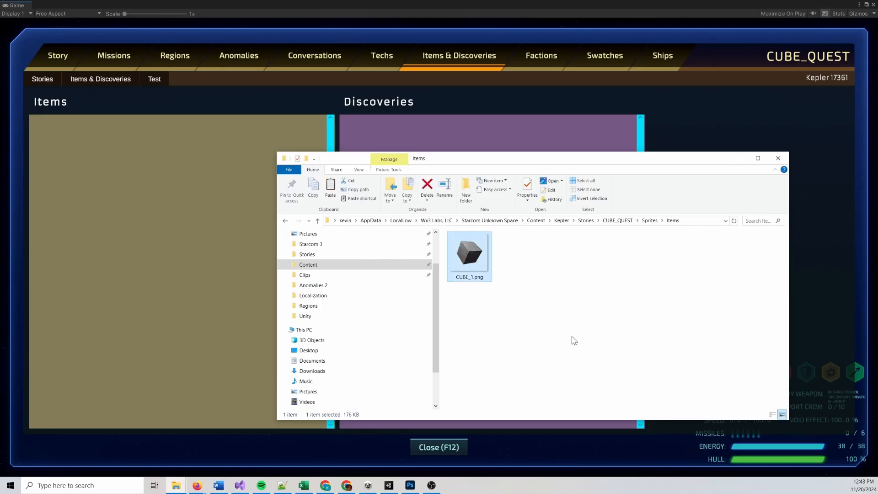
pyautogui.hotkey('ctrl', 'c')
pyautogui.hotkey('ctrl', 'v')
pyautogui.hotkey('ctrl', 'v')
# Rename the two copied cube images as CUBE_2.png and CUBE_3.png
pyautogui.rightClick(518, 269)
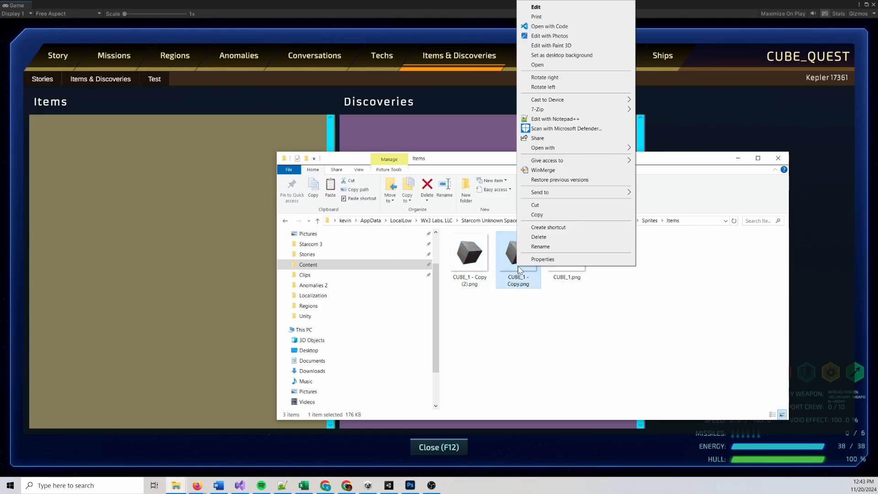
pyautogui.click(540, 247)
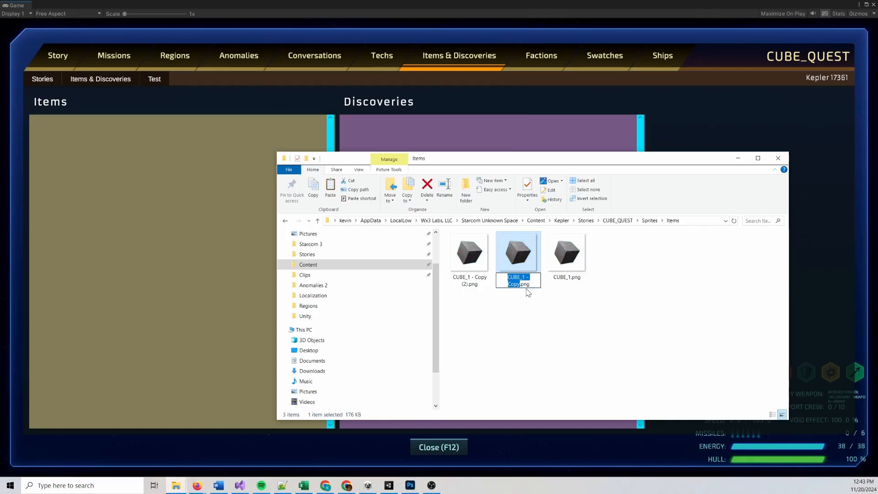
pyautogui.write('CUBE_2')
pyautogui.press('Tab')
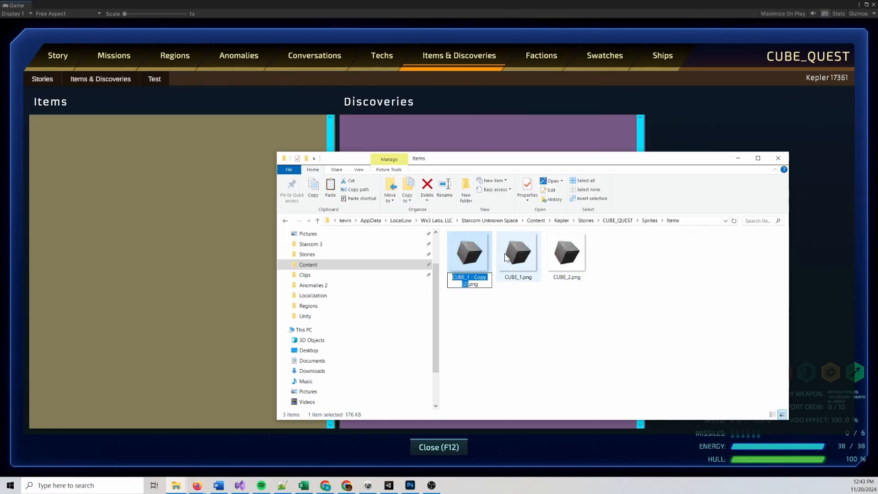
pyautogui.write('CUBE_3')
pyautogui.press('Return')
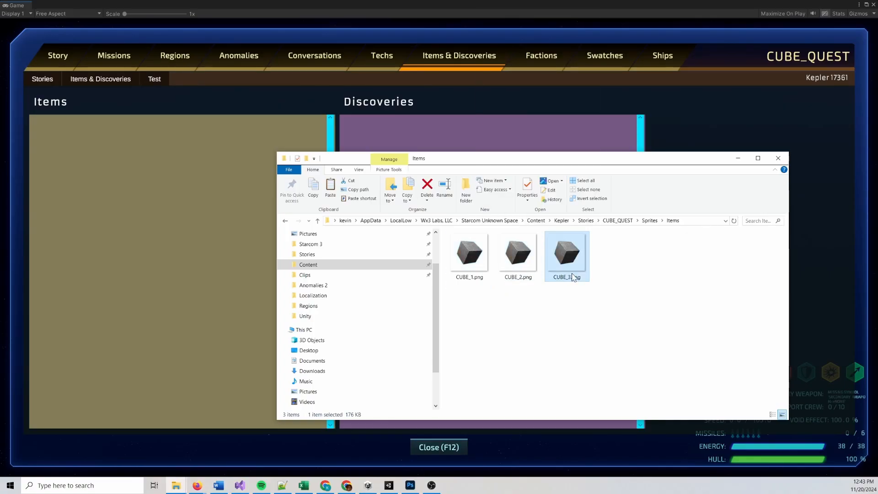
pyautogui.click(631, 274)
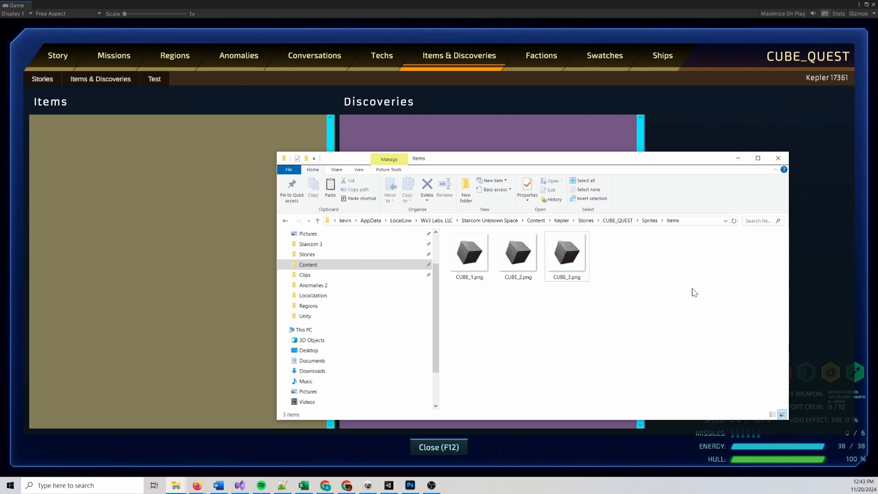
# Open the Anomalies sprite folder, inspect the CubeIce.png picture, and put the file window away
pyautogui.click(650, 222)
pyautogui.click(484, 249)
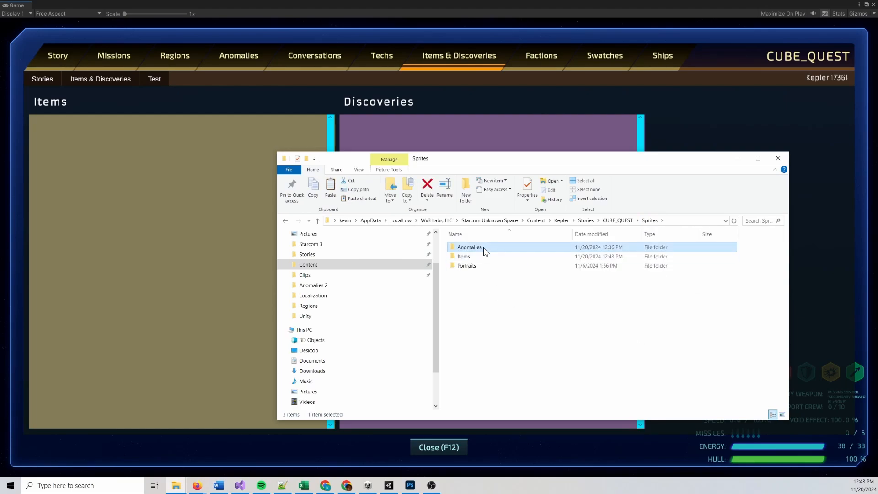
pyautogui.doubleClick(480, 249)
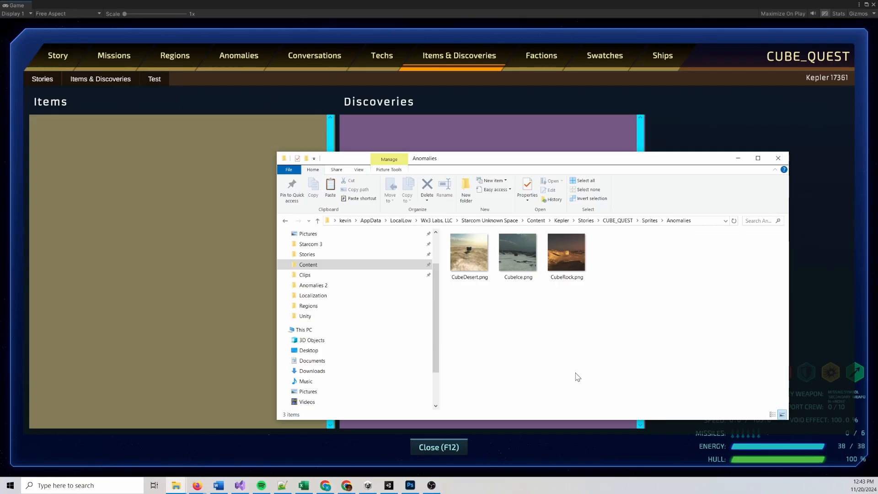
pyautogui.doubleClick(512, 257)
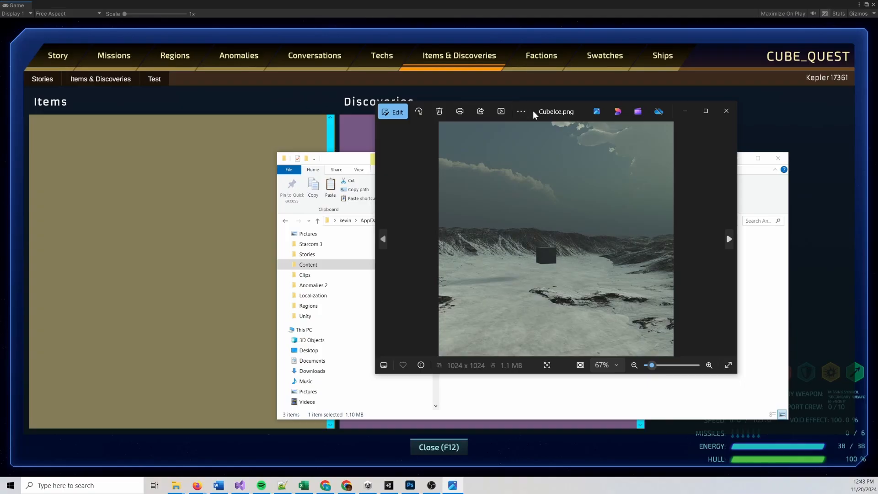
pyautogui.click(723, 112)
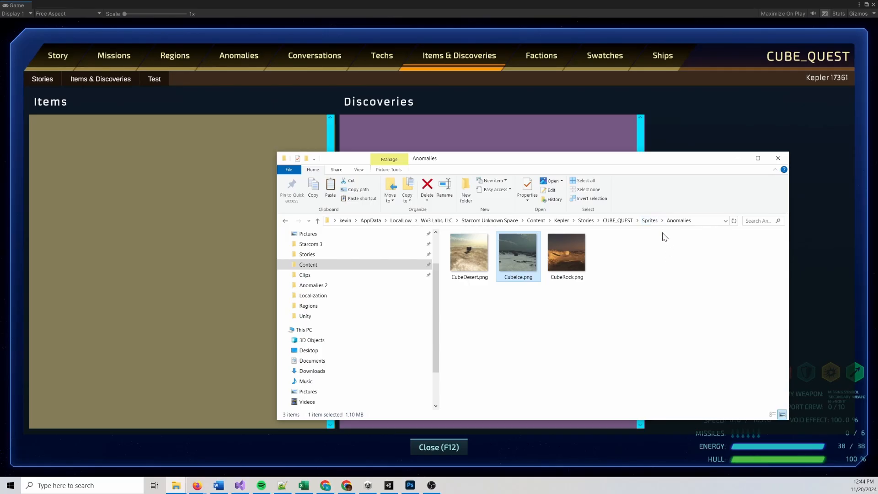
pyautogui.moveTo(646, 164); pyautogui.dragTo(661, 175)
pyautogui.click(752, 168)
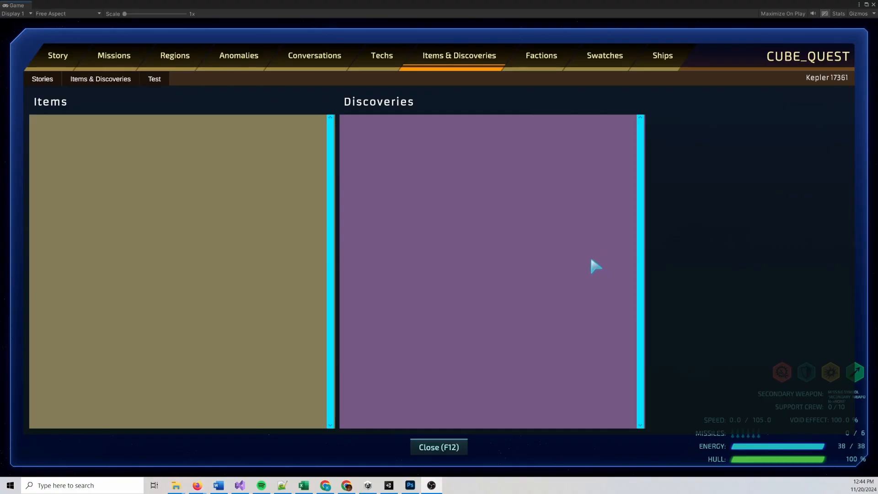
# Run CreateThumbnails("CUBE_QUEST") in the game's Lua console
pyautogui.click(684, 219)
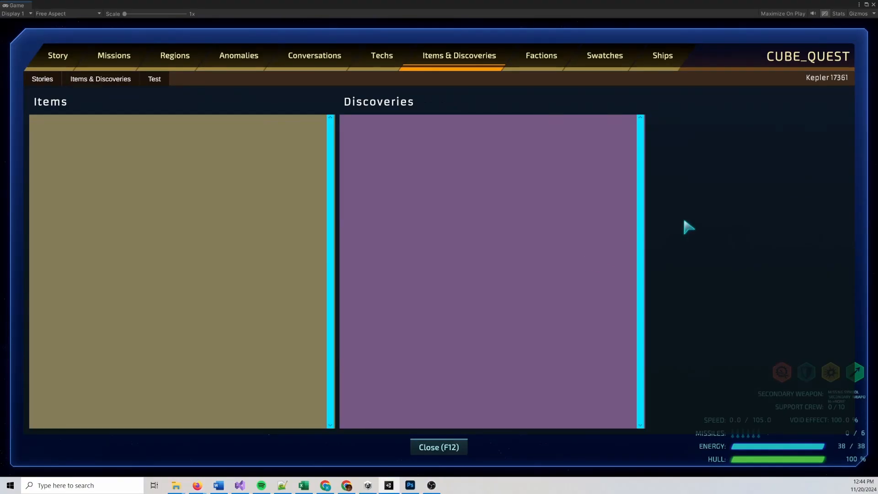
pyautogui.press('F11')
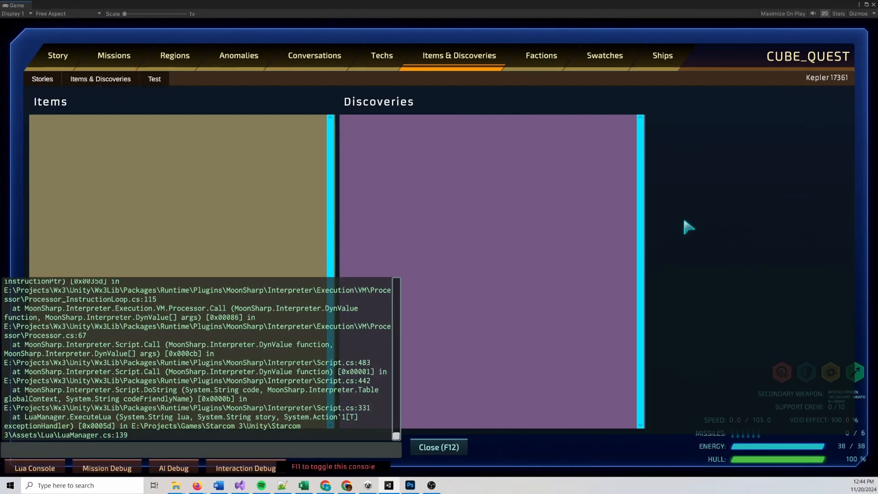
pyautogui.write('CreateThumbnails("CUBE_QUE')
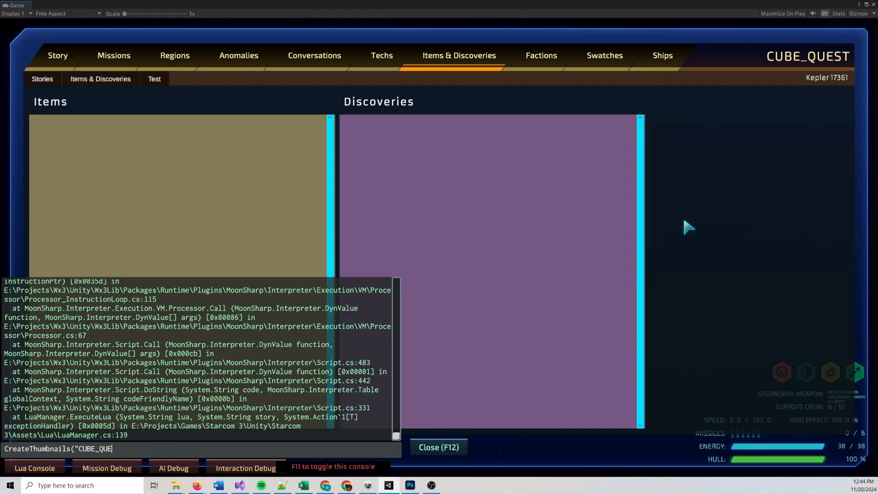
pyautogui.write('ST")')
pyautogui.press('Return')
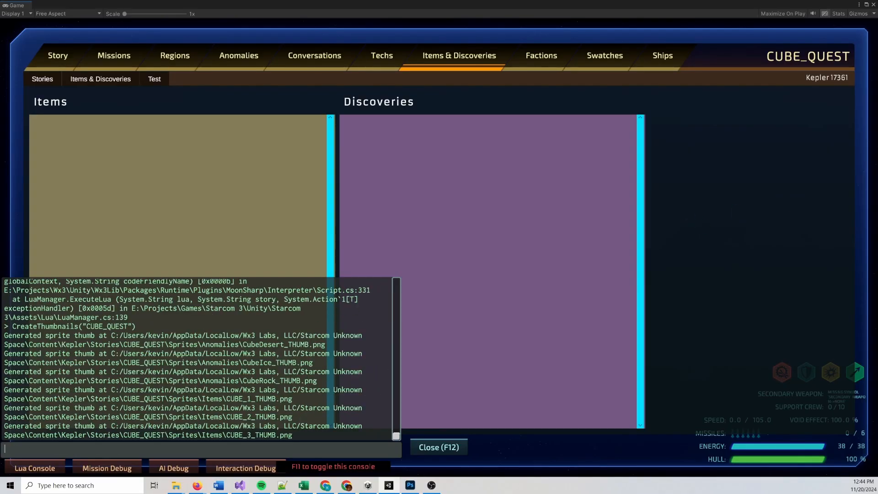
# Check the generated thumbnails in the Anomalies and Items sprite folders, viewing CubeDesert_THUMB.png at full size
pyautogui.hotkey('alt', 'Tab')
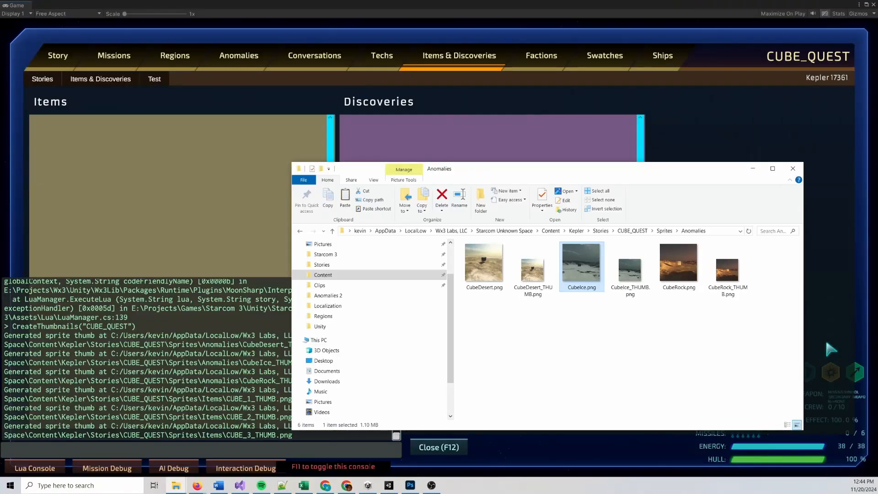
pyautogui.doubleClick(533, 270)
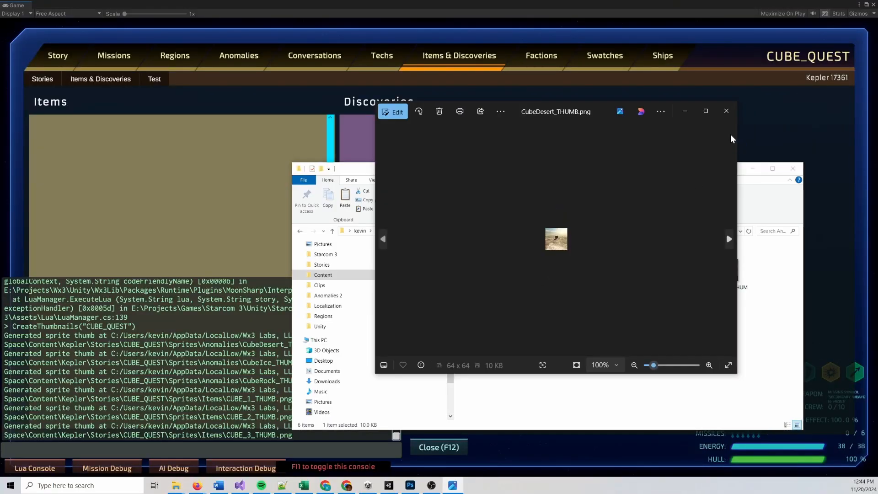
pyautogui.click(726, 110)
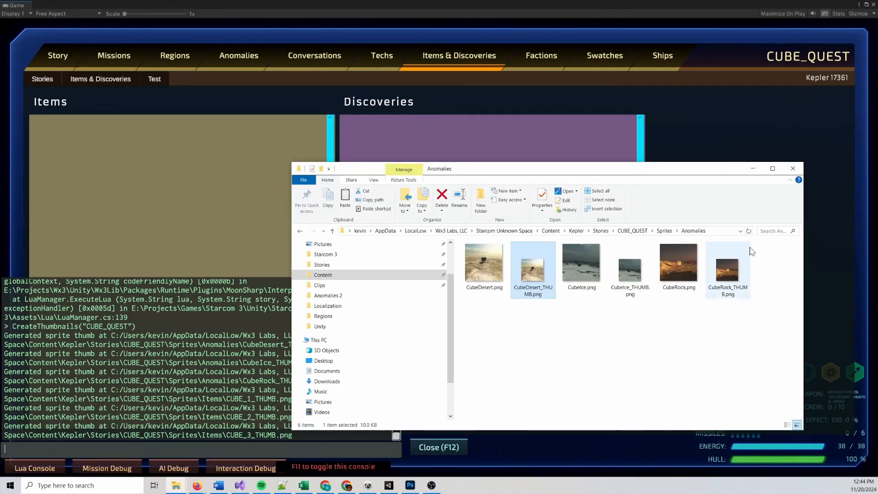
pyautogui.click(664, 230)
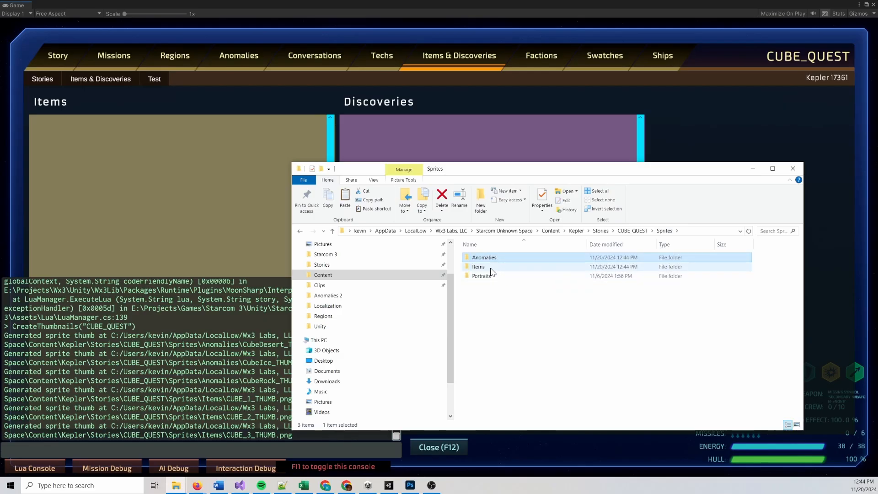
pyautogui.doubleClick(572, 266)
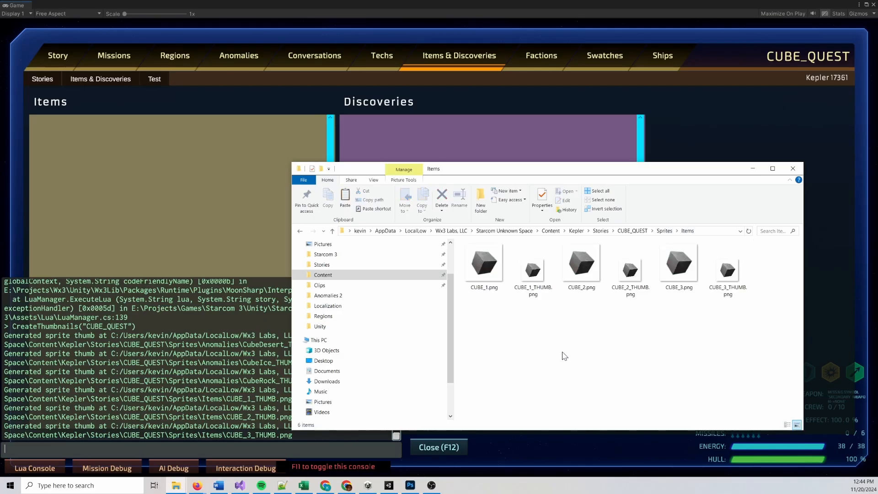
pyautogui.click(753, 168)
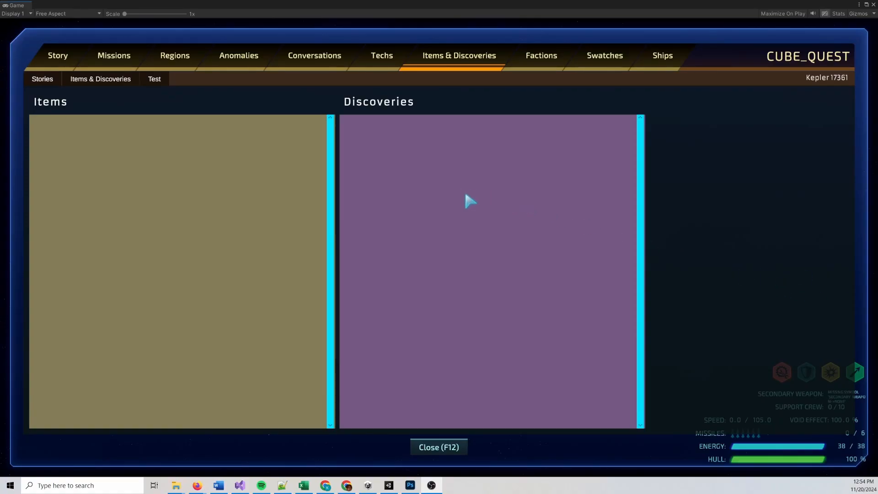
# Create a new item with the id CUBE_1 in the CUBE_QUEST story
pyautogui.click(98, 82)
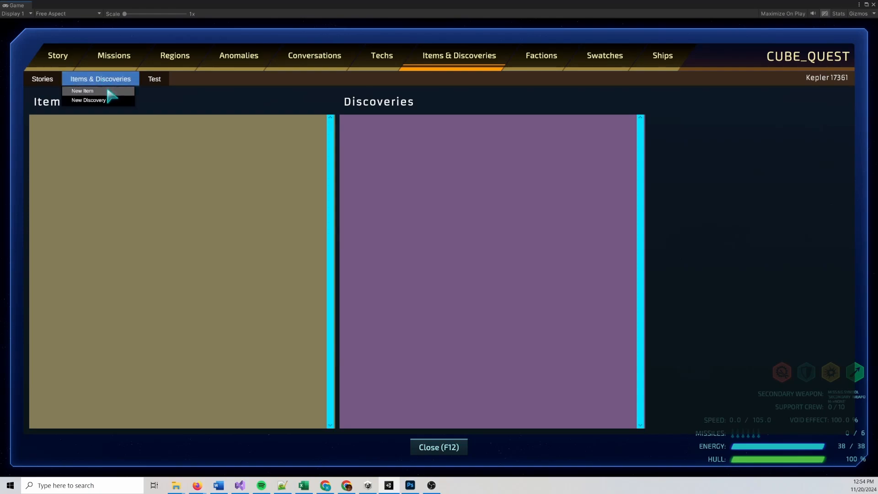
pyautogui.click(105, 89)
pyautogui.click(462, 242)
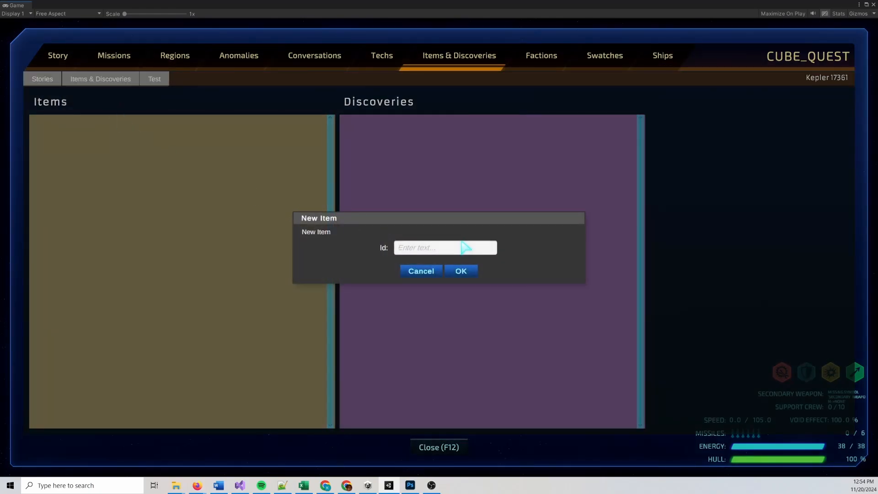
pyautogui.write('CUBE_1')
pyautogui.click(459, 270)
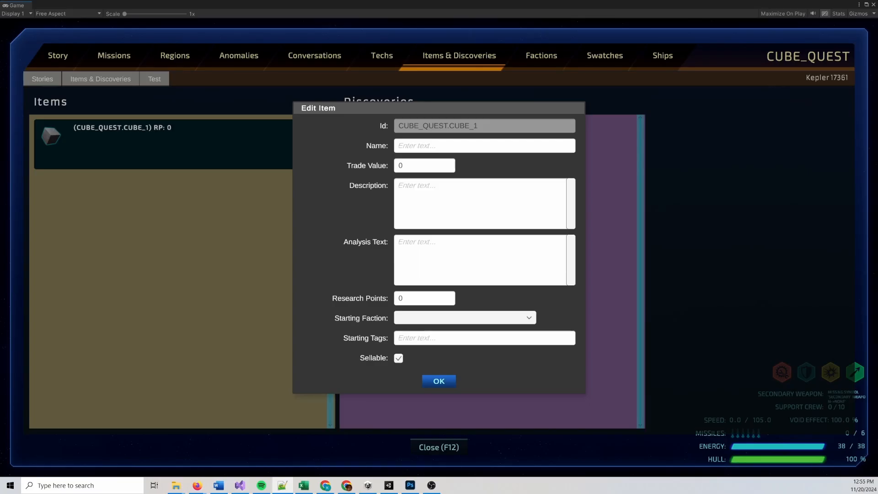
# Set the item's name to "Grungy Metal Cube" and its description to "A metal cube found levitating on the surface of an otherwise unremarkable planet."
pyautogui.click(452, 147)
pyautogui.write('Grungy Metal Cube')
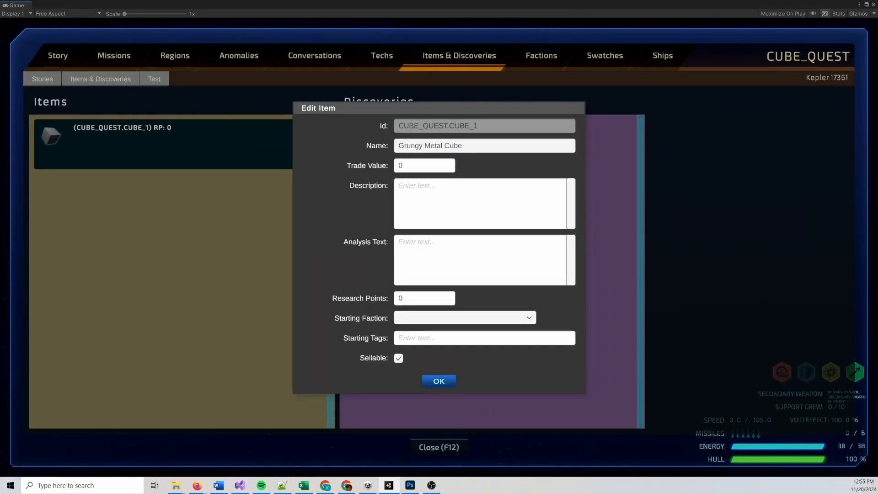
pyautogui.hotkey('alt', 'Tab')
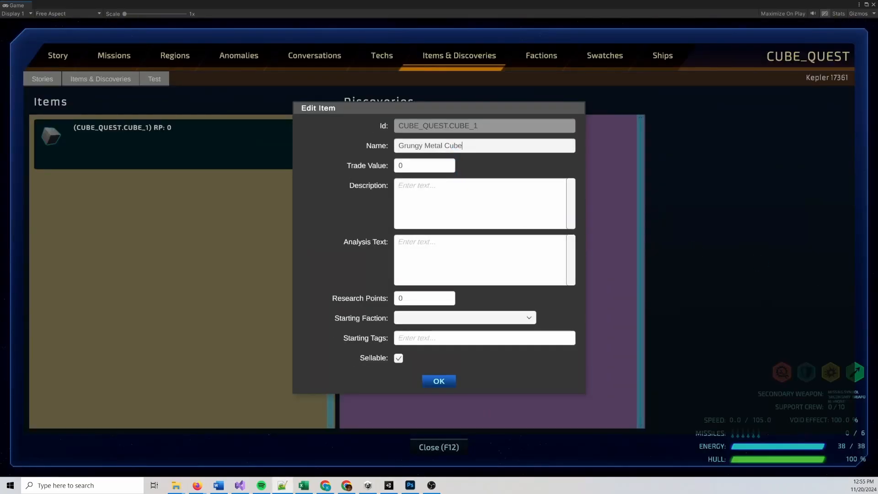
pyautogui.click(445, 202)
pyautogui.write('A metal cube found levitating on the surface of an otherwise unremarkable planet.')
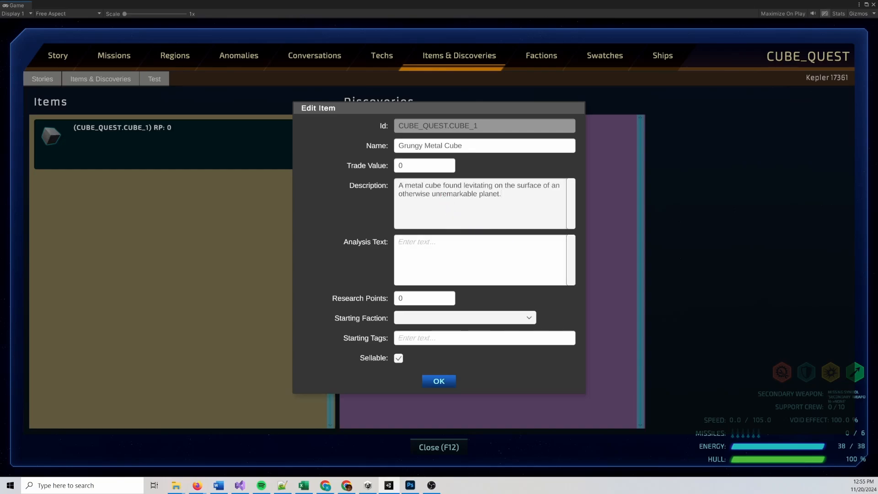
# Set the analysis text to "The cube has a very unusual magnetic field that oscillates in response to nearby electomagnetic fields." and research points to 50
pyautogui.click(479, 259)
pyautogui.write('The cube has a very unusual magnetic field that oscillates in response to nearby electomagnetic fields.')
pyautogui.click(429, 299)
pyautogui.click(464, 250)
pyautogui.click(464, 201)
pyautogui.hotkey('ctrl', 'c')
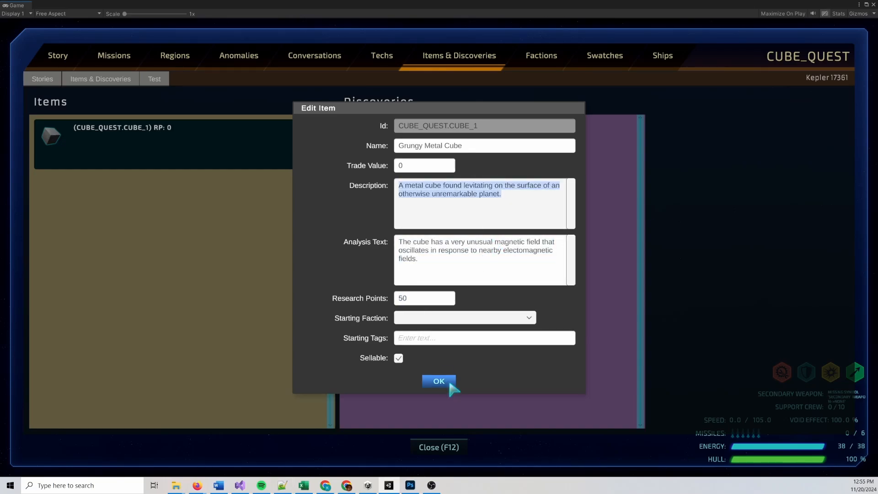
# Confirm the Grungy Metal Cube item and create another item with the id CUBE_2
pyautogui.click(445, 382)
pyautogui.rightClick(243, 160)
pyautogui.click(451, 245)
pyautogui.write('CUBE_2')
pyautogui.click(454, 272)
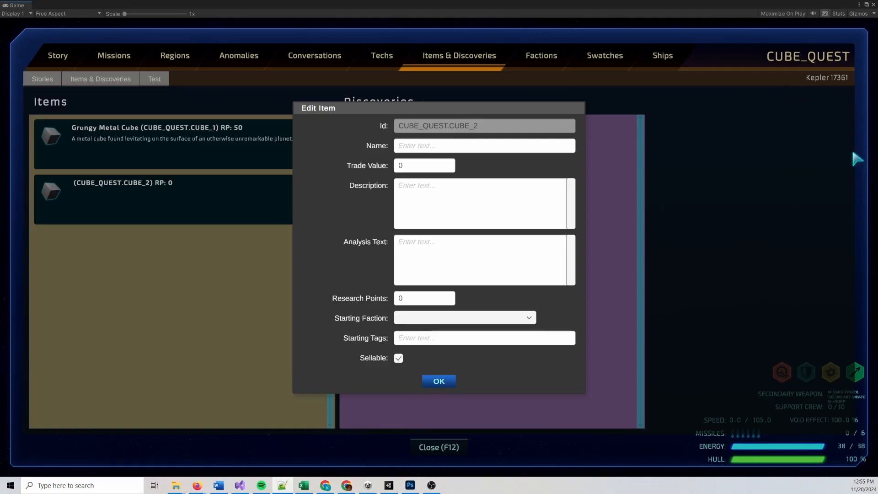
# Name the CUBE_2 item "Dirty Metal Cube" and set its research points to 50
pyautogui.click(459, 145)
pyautogui.write('Dirty Metal Cube')
pyautogui.click(434, 167)
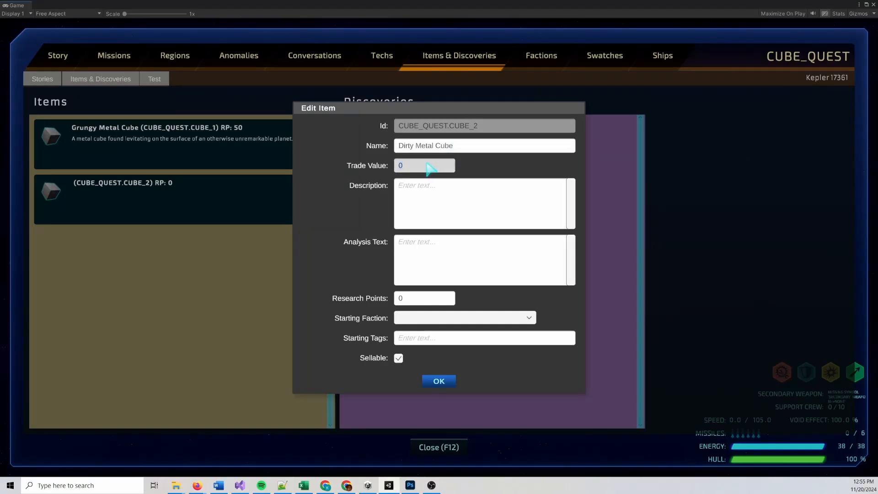
pyautogui.click(429, 298)
pyautogui.write('50')
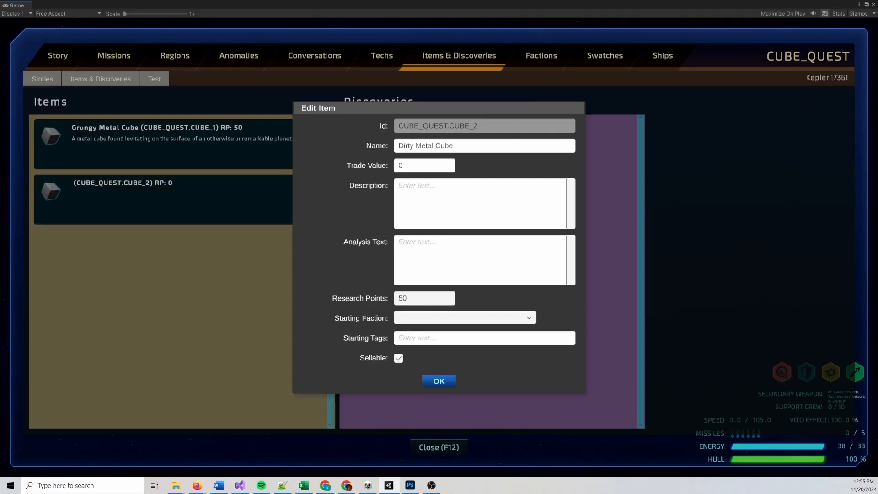
# Set CUBE_2's description to "A metal cube found levitating on the surface of an otherwise unremarkable planet." and fill in its analysis text
pyautogui.hotkey('alt', 'Tab')
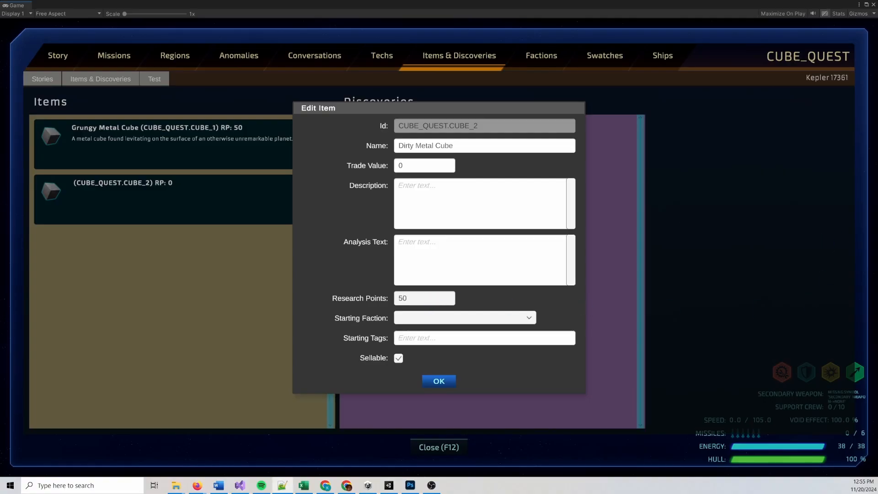
pyautogui.click(455, 204)
pyautogui.hotkey('ctrl', 'v')
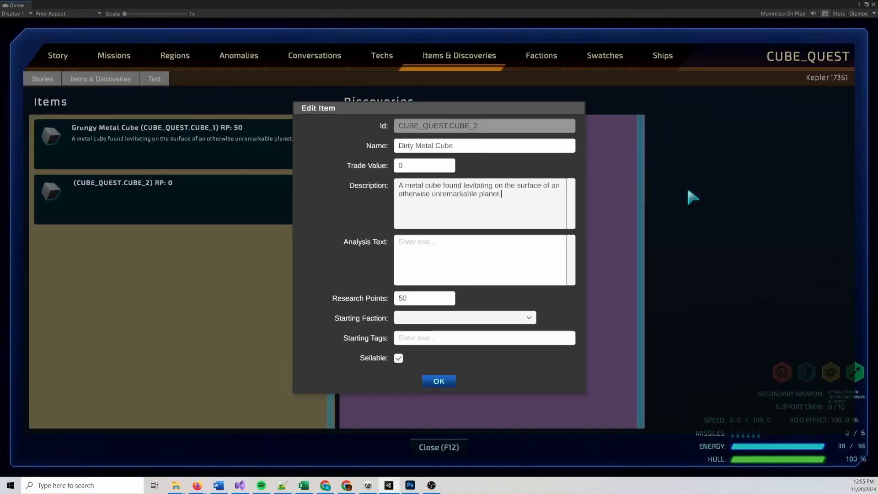
pyautogui.hotkey('alt', 'Tab')
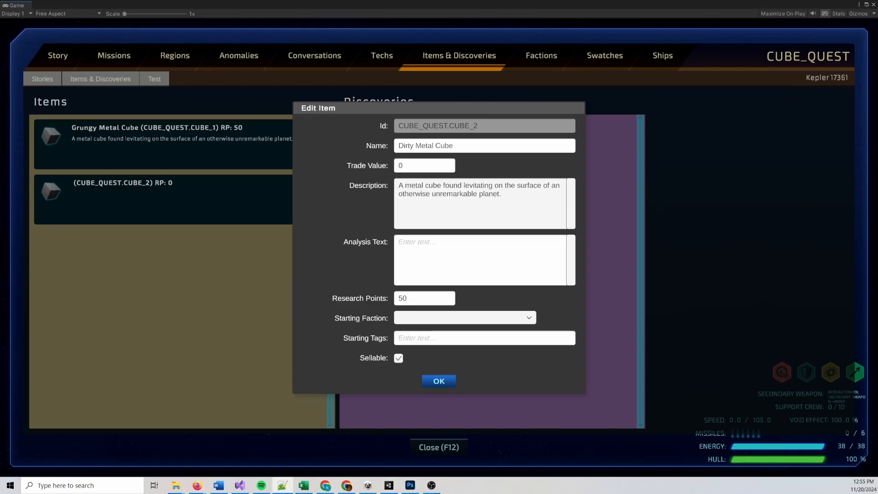
pyautogui.click(434, 270)
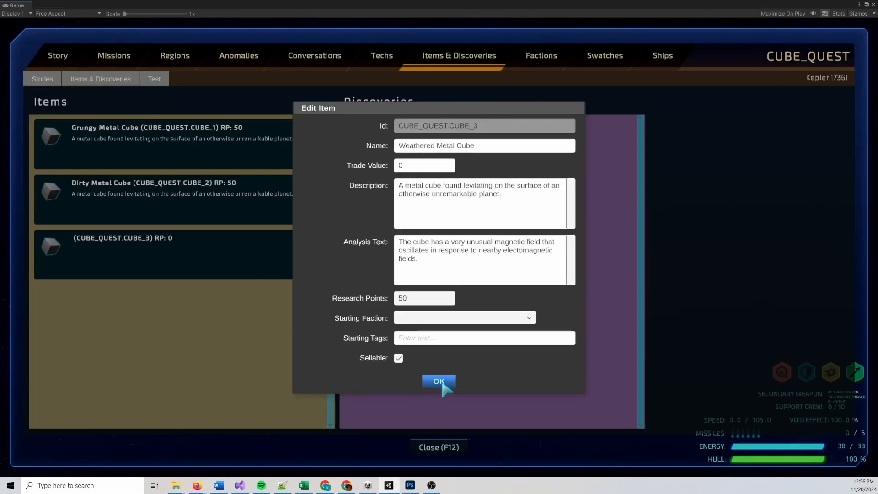
# Confirm the CUBE_3 item named "Weathered Metal Cube" with its description, analysis text and 50 research points
pyautogui.click(438, 381)
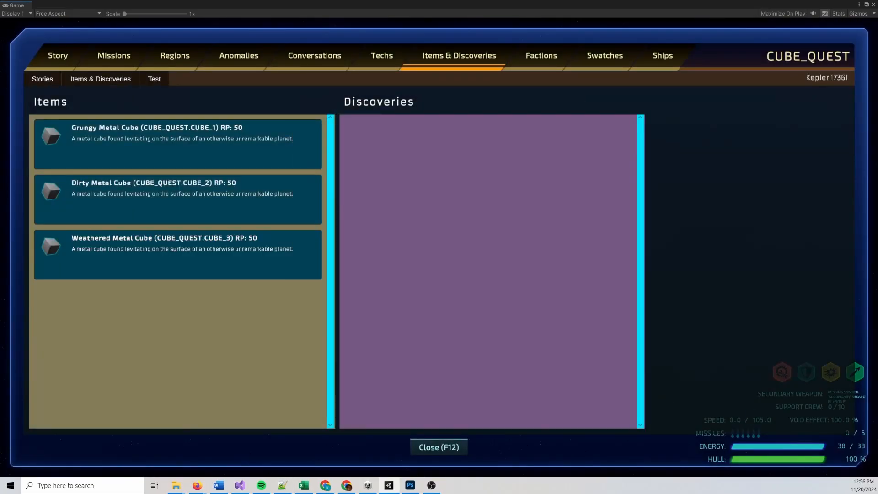
pyautogui.hotkey('alt', 'Tab')
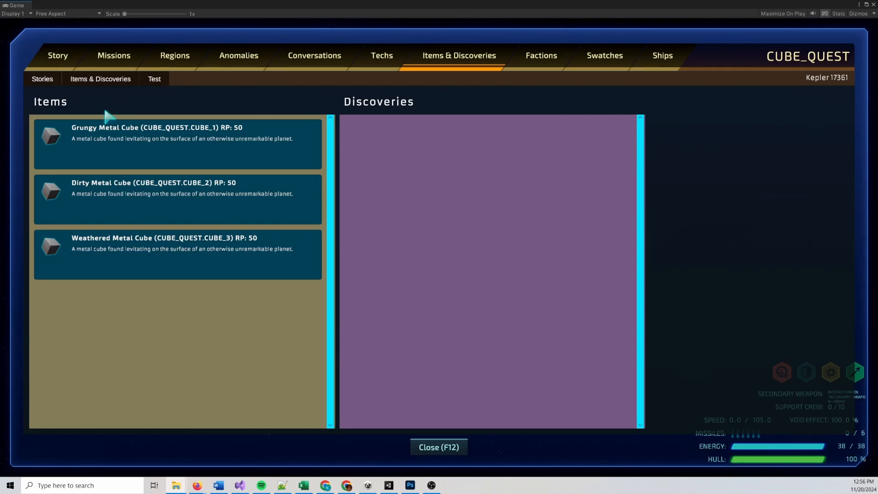
pyautogui.click(41, 79)
pyautogui.click(43, 111)
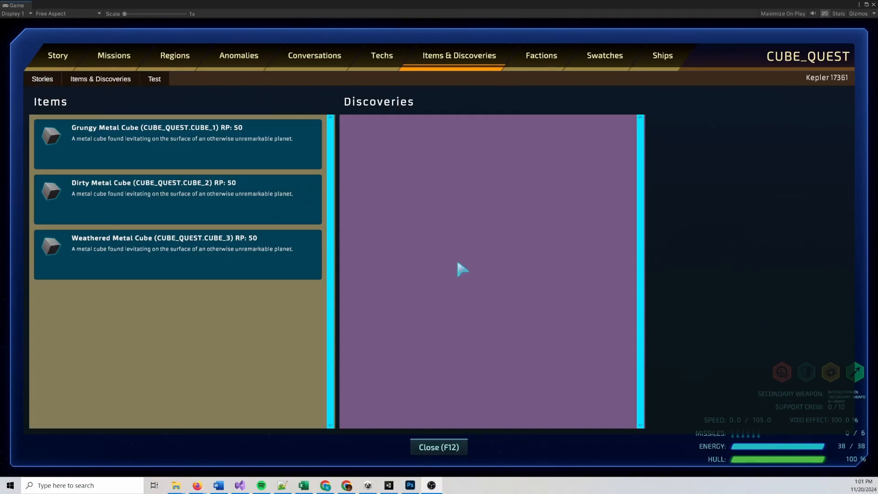
# Create a new anomaly with the id DESERT_CUBE in the CUBE_QUEST story
pyautogui.click(241, 56)
pyautogui.click(87, 80)
pyautogui.click(86, 91)
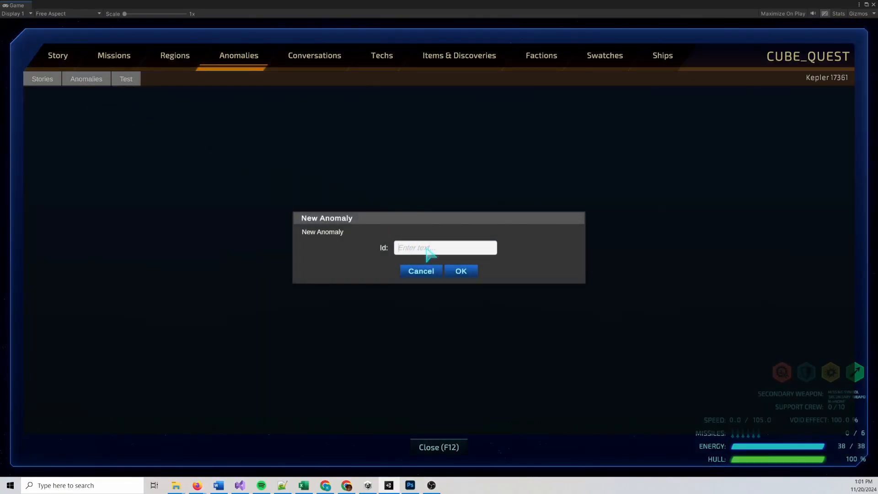
pyautogui.write('DESERT_CUBE')
pyautogui.click(461, 271)
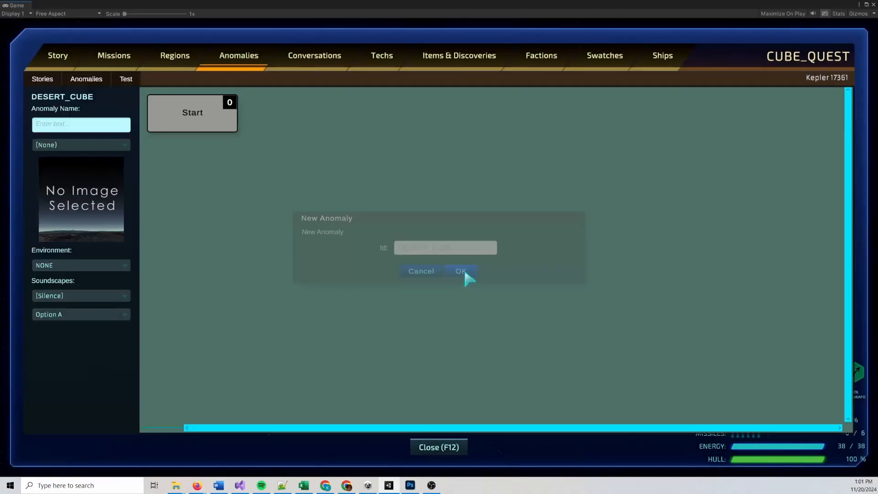
# Set the anomaly's name to "Desert Cube"
pyautogui.click(72, 125)
pyautogui.write('D')
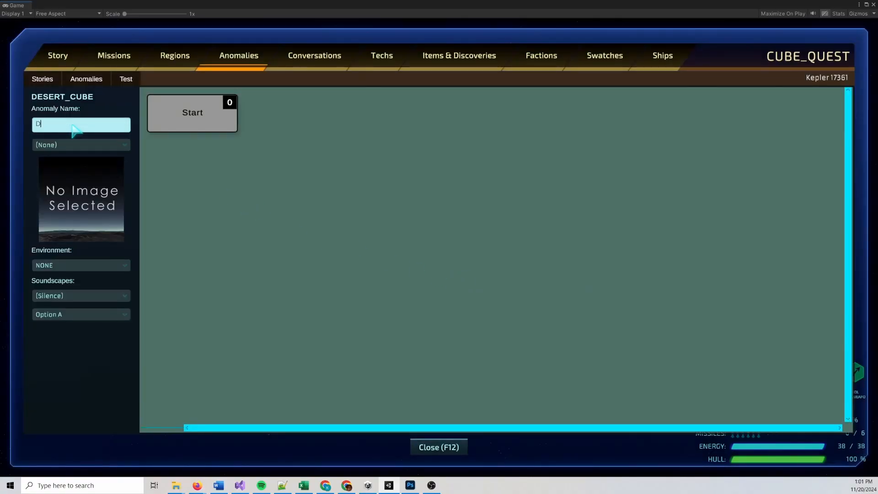
pyautogui.write('esert Cube')
# Review the story's dependencies and set the Desert Cube anomaly's image to CubeDesert
pyautogui.click(105, 144)
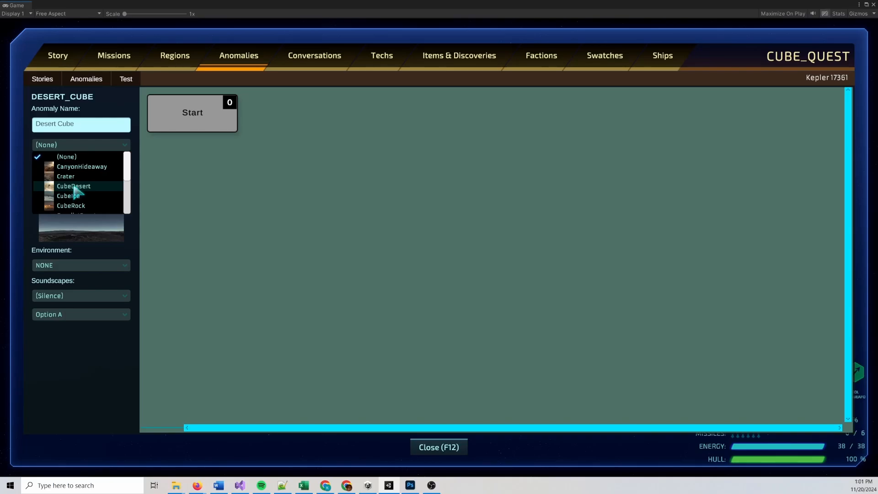
pyautogui.click(268, 190)
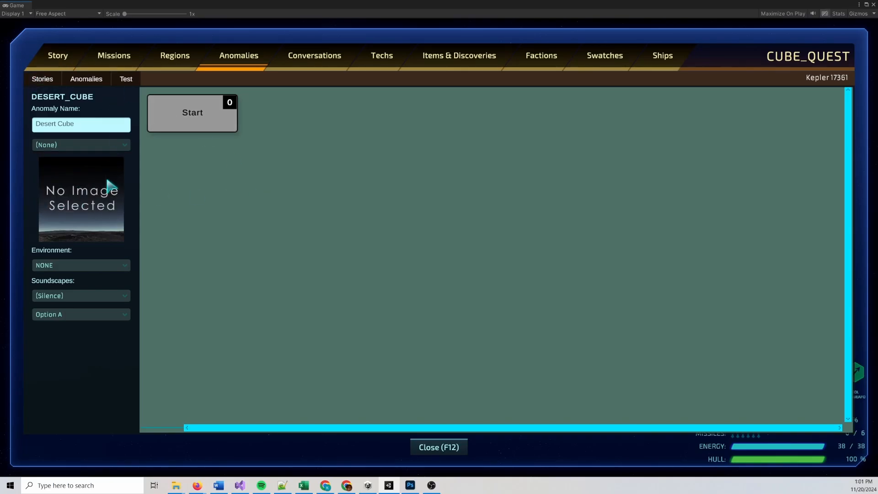
pyautogui.click(58, 68)
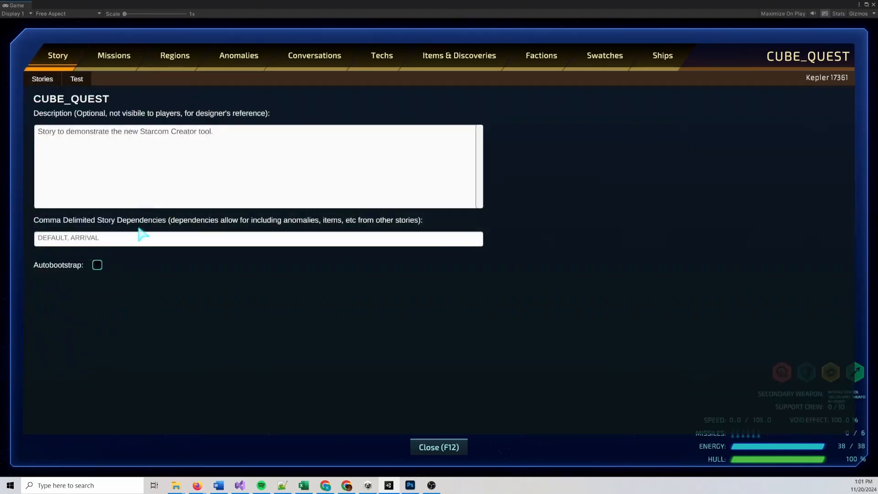
pyautogui.click(249, 58)
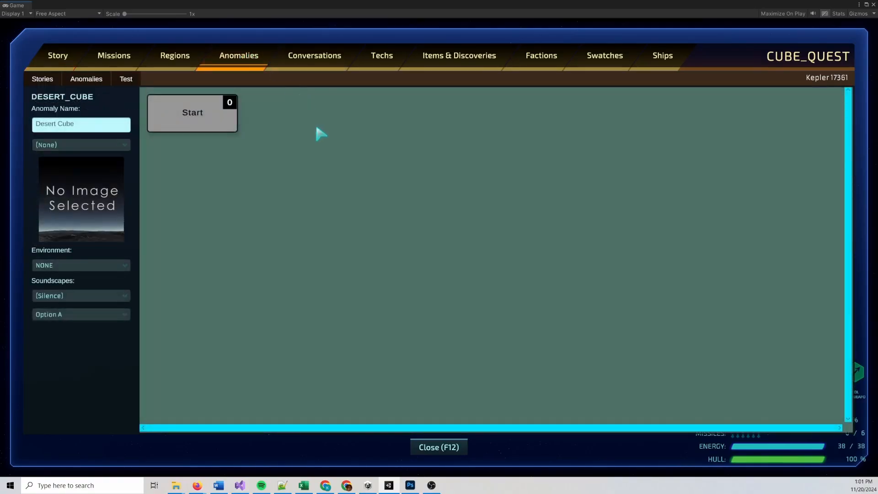
pyautogui.click(121, 144)
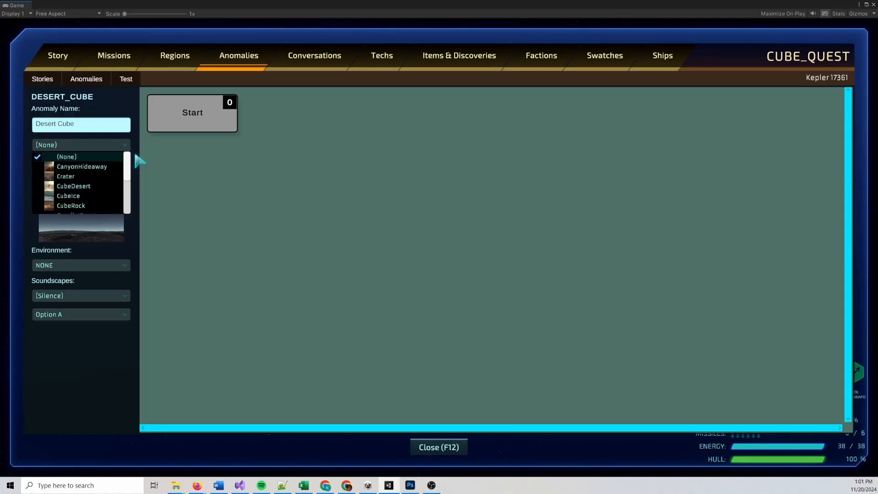
pyautogui.moveTo(129, 162)
pyautogui.mouseDown()
pyautogui.moveTo(137, 202)
pyautogui.moveTo(136, 160)
pyautogui.mouseUp()
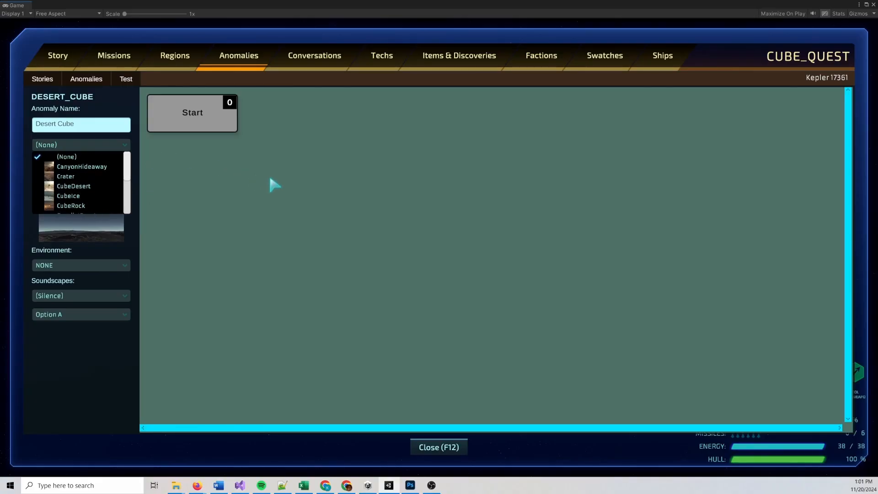
pyautogui.click(85, 185)
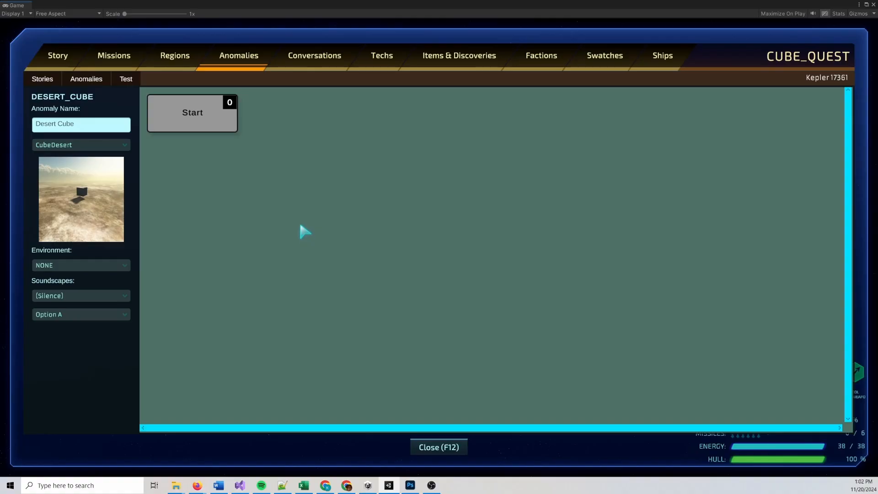
# Set the anomaly's environment to DESERT and its first soundscape to Wind Desert
pyautogui.click(115, 265)
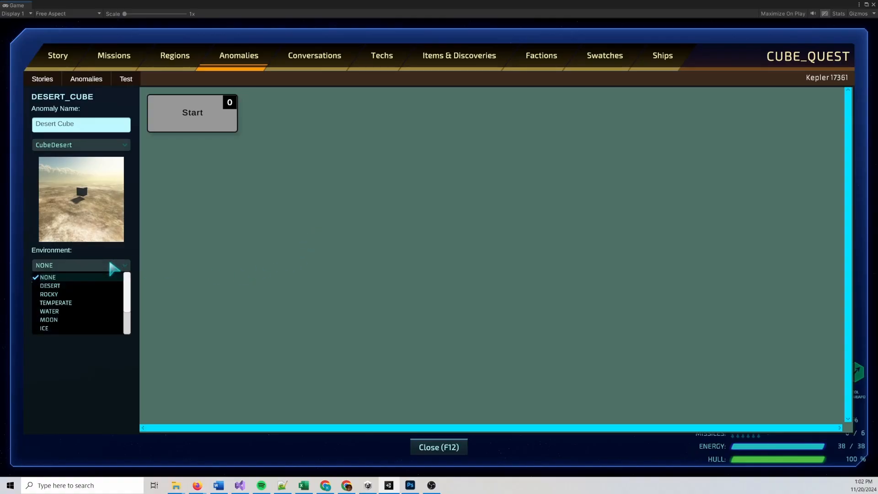
pyautogui.click(71, 286)
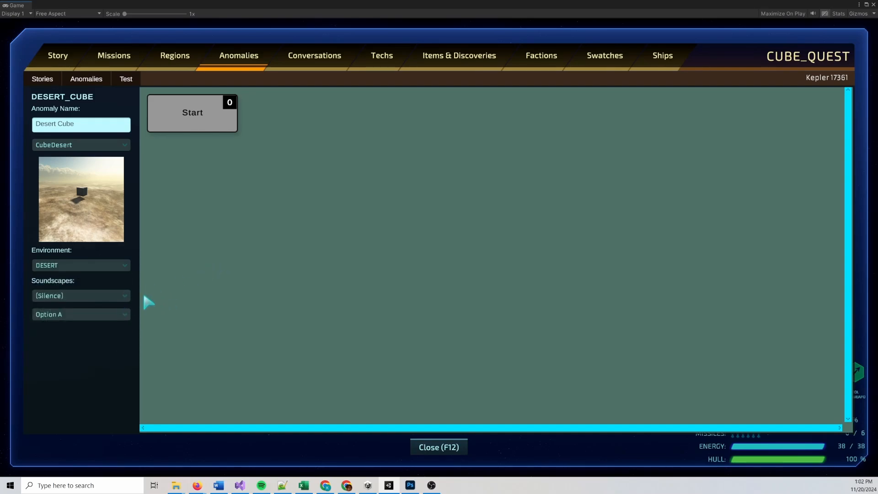
pyautogui.click(125, 295)
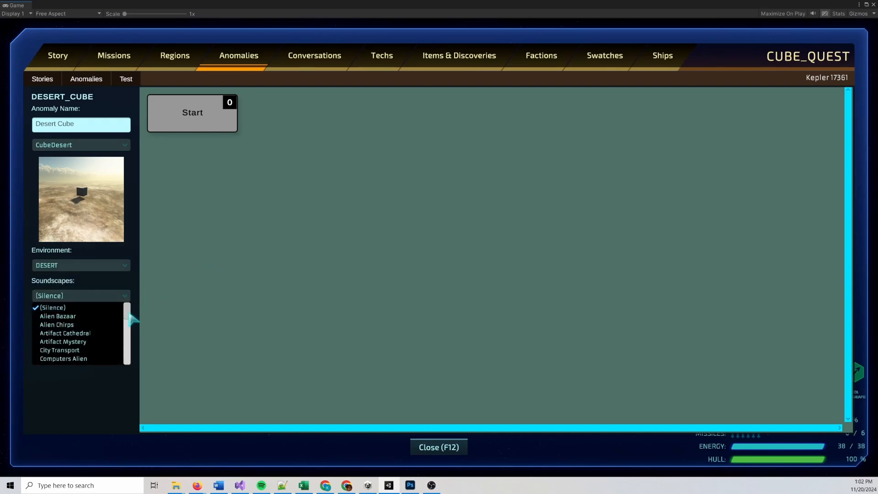
pyautogui.scroll(-2, 130, 315)
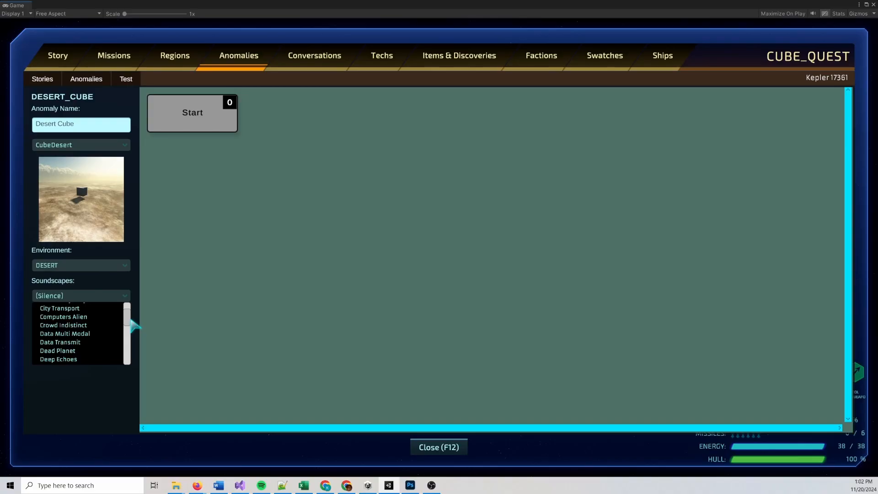
pyautogui.scroll(-4, 134, 326)
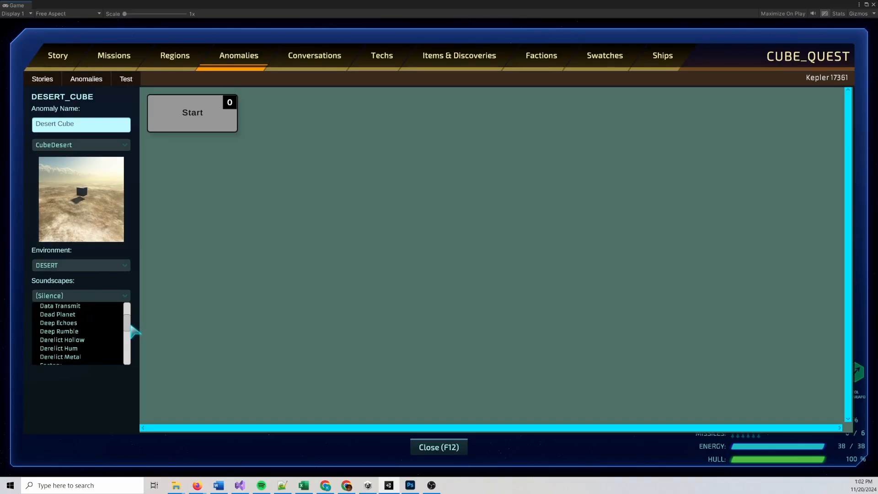
pyautogui.scroll(-1, 134, 332)
pyautogui.scroll(-4, 134, 335)
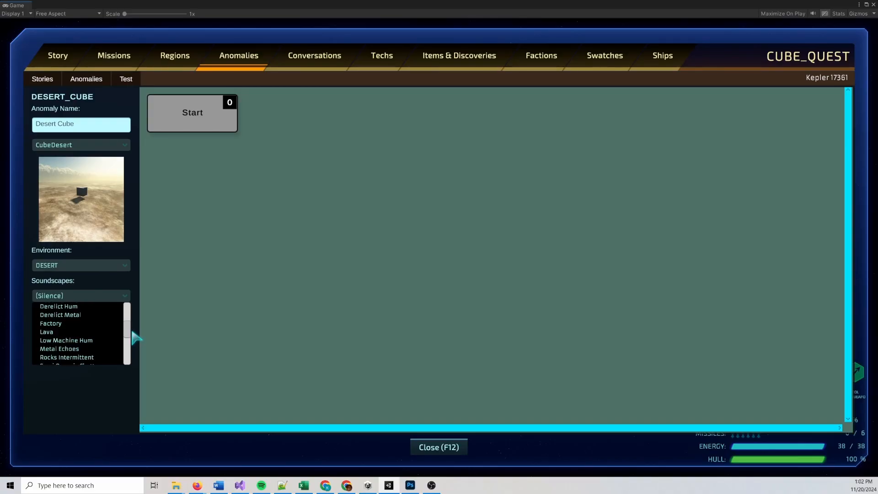
pyautogui.moveTo(132, 338); pyautogui.dragTo(132, 349)
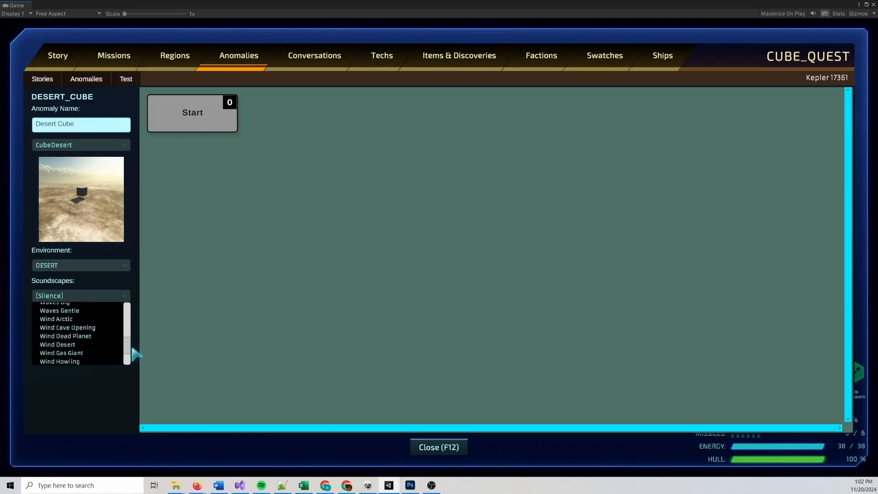
pyautogui.click(117, 344)
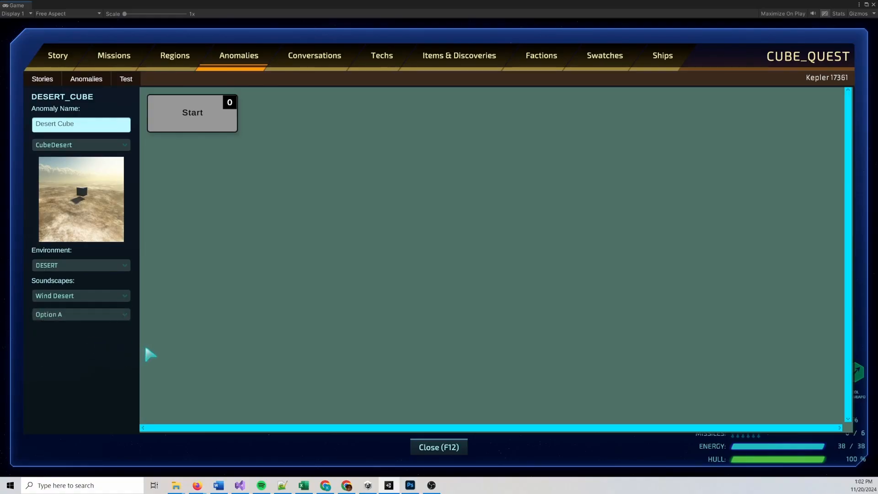
pyautogui.click(115, 314)
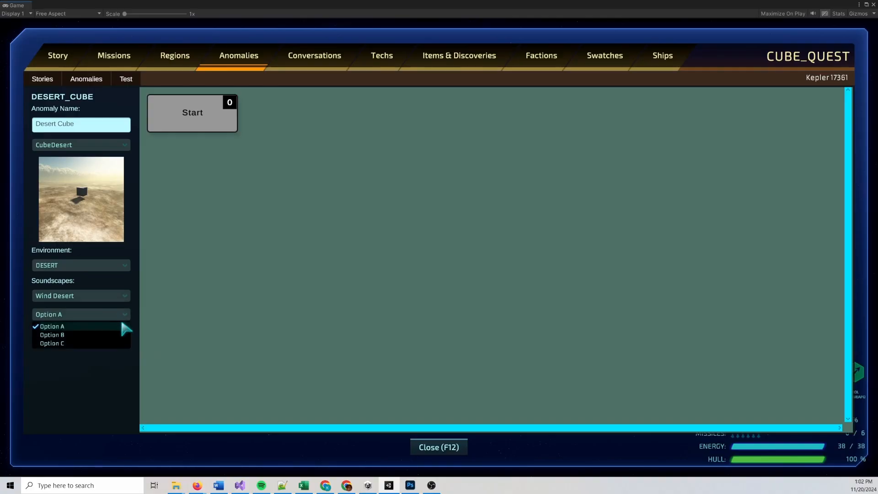
pyautogui.click(123, 313)
pyautogui.click(125, 314)
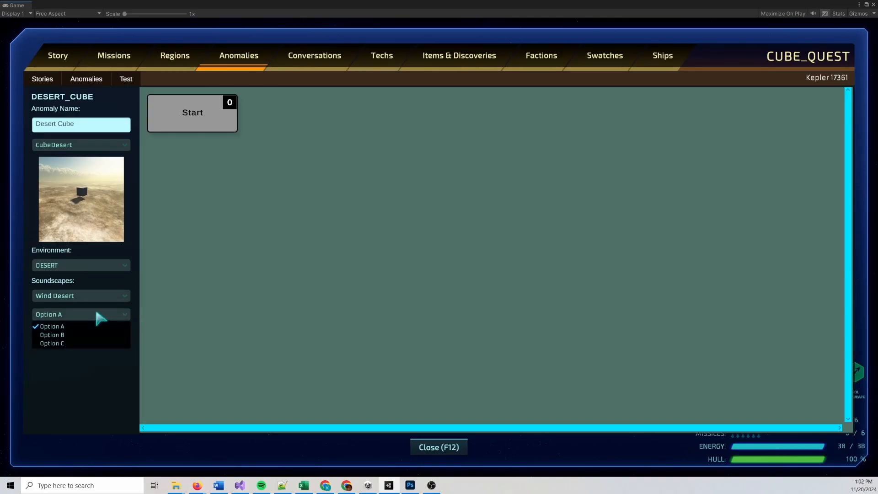
pyautogui.click(103, 312)
pyautogui.click(105, 313)
pyautogui.click(183, 295)
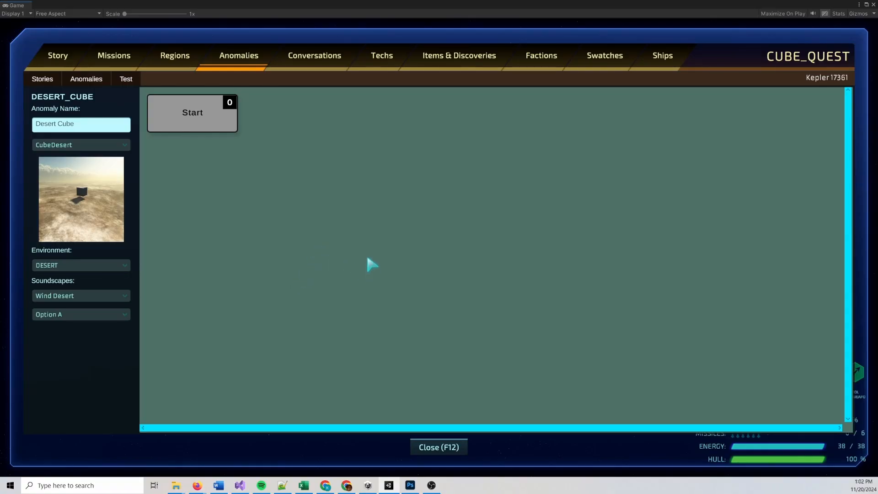
# After Start, add NPC dialogue: "Upon landing at the site of the detected anomaly, the crew finds a cube inexplicably levitating in this otherwise desolate desert landscape."
pyautogui.rightClick(202, 119)
pyautogui.click(228, 126)
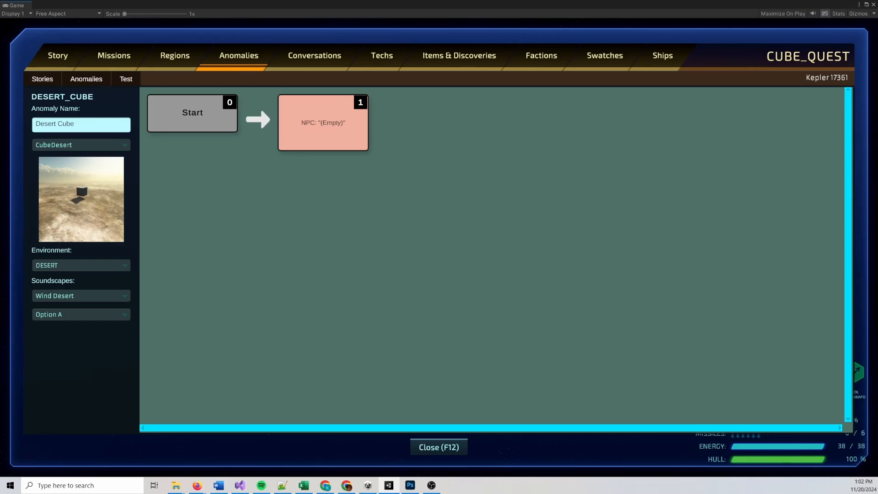
pyautogui.doubleClick(345, 131)
pyautogui.write('Upon landing at the site of the detected anomaly, the crew finds a cube inexplicably levitating in this otherwise desolate desert landscape.')
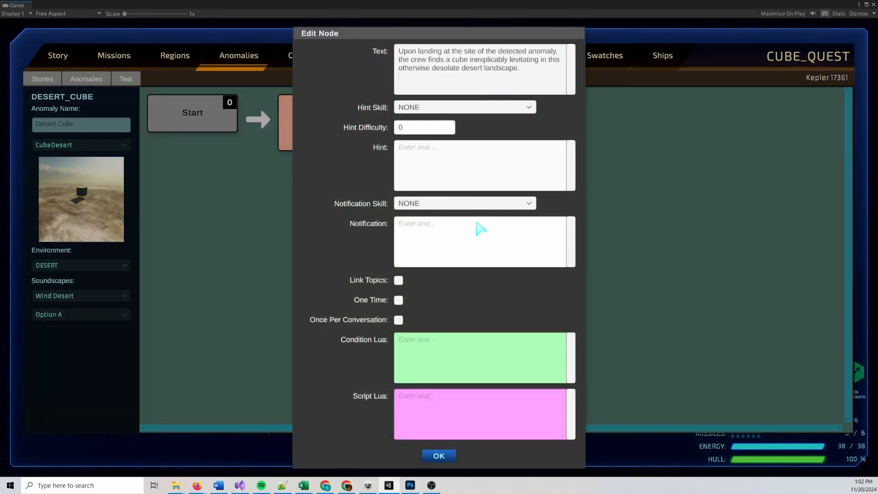
pyautogui.click(447, 455)
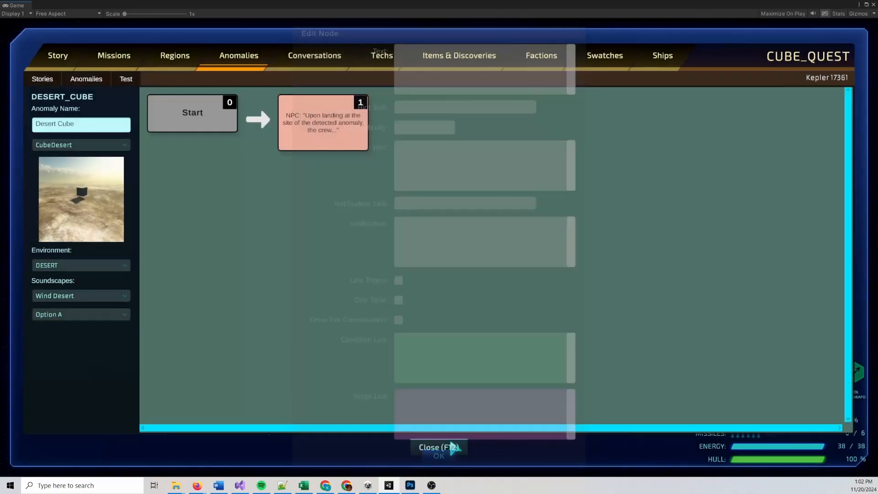
# Add follow-up NPC dialogue: "After a brief examination, [CREW_ENGINEERING] decides that the object poses no obvious threat and the team brings aboard the lander using magnetic grapples."
pyautogui.rightClick(337, 120)
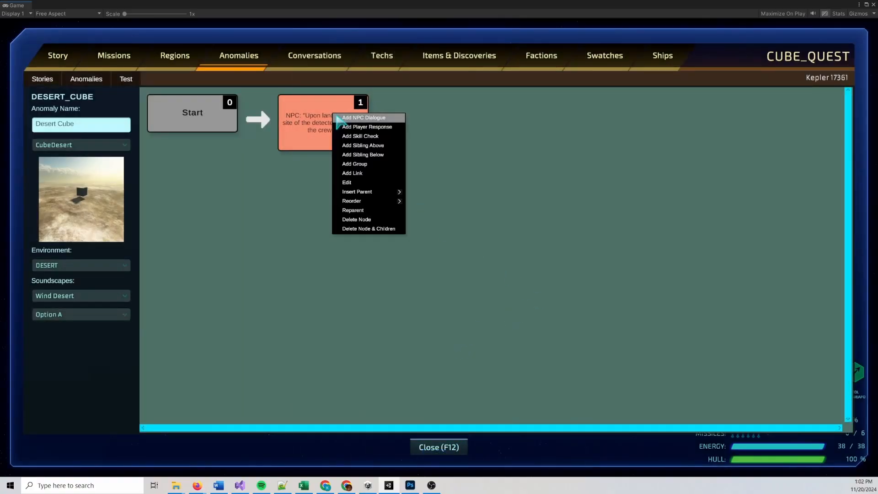
pyautogui.click(381, 118)
pyautogui.hotkey('alt', 'Tab')
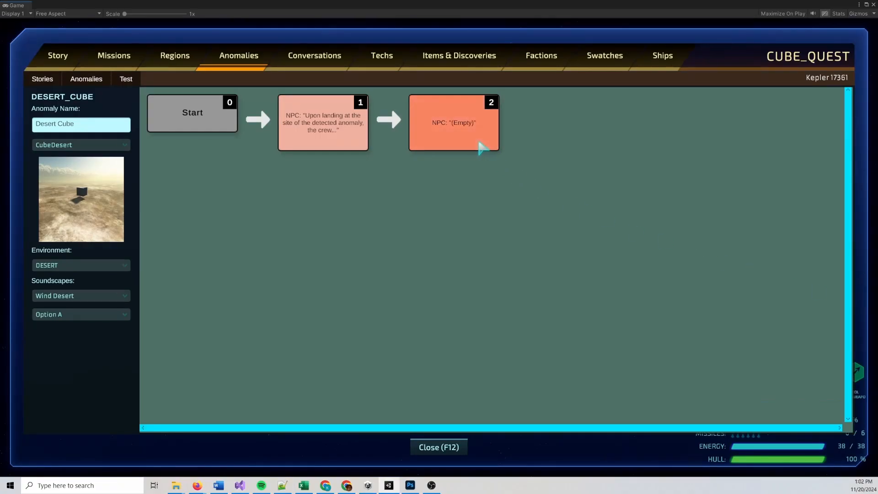
pyautogui.doubleClick(462, 122)
pyautogui.click(456, 88)
pyautogui.write('After a brief examination, [CREW_ENGINEERING] decides that the object poses no obvious threat and the team brings aboard the lander using magnetic grapples.')
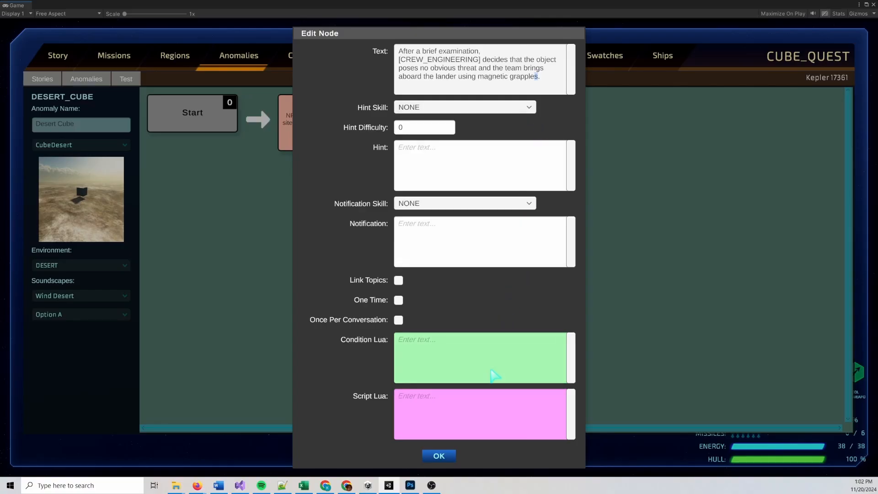
# Give the second dialogue node the Lua script GiveItem("CUBE_QUEST.CUBE_1") and save the node
pyautogui.click(471, 411)
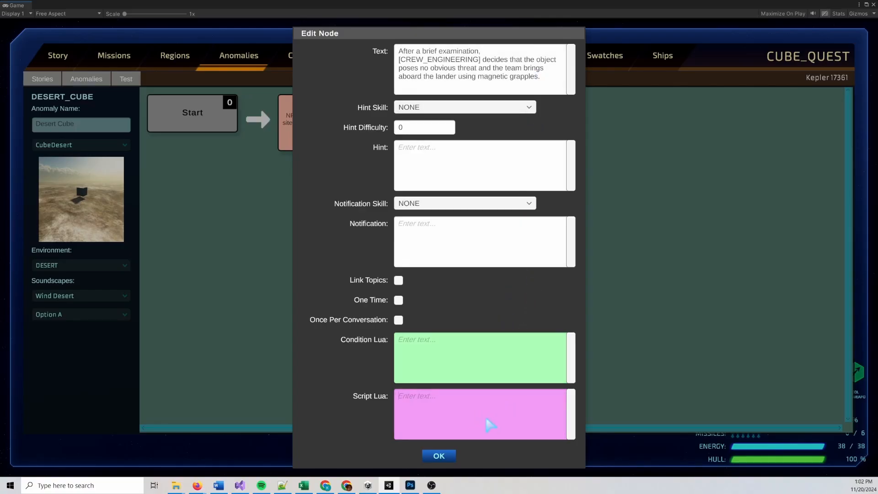
pyautogui.write('GiveItem("CUBE_QUEST.CUBE_1')
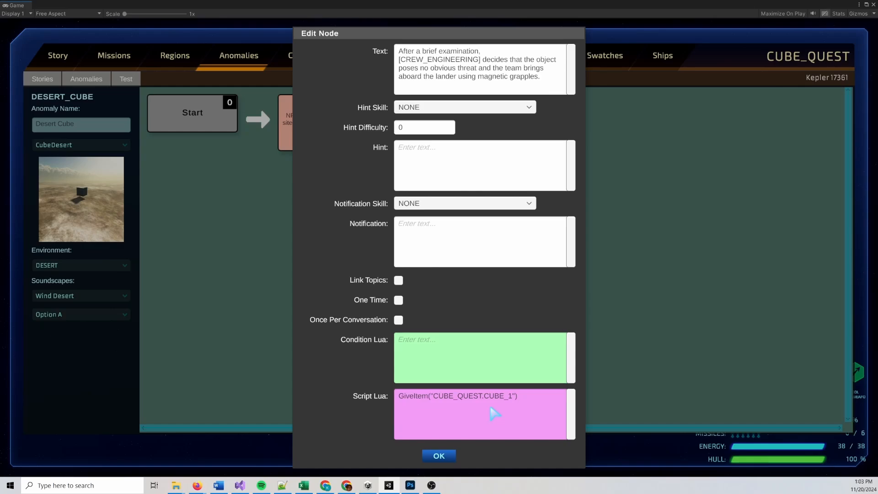
pyautogui.click(453, 455)
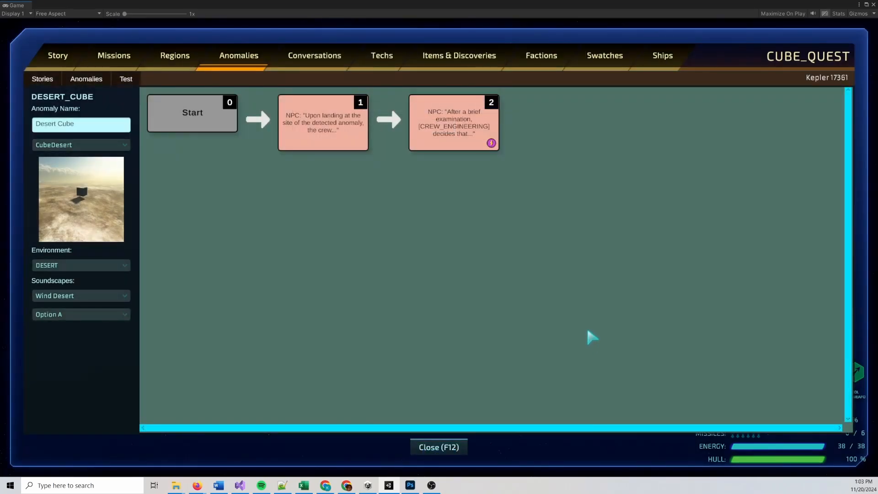
# Test the Desert Cube anomaly, playing through its dialogue until the team returns to the ship
pyautogui.click(126, 78)
pyautogui.click(138, 109)
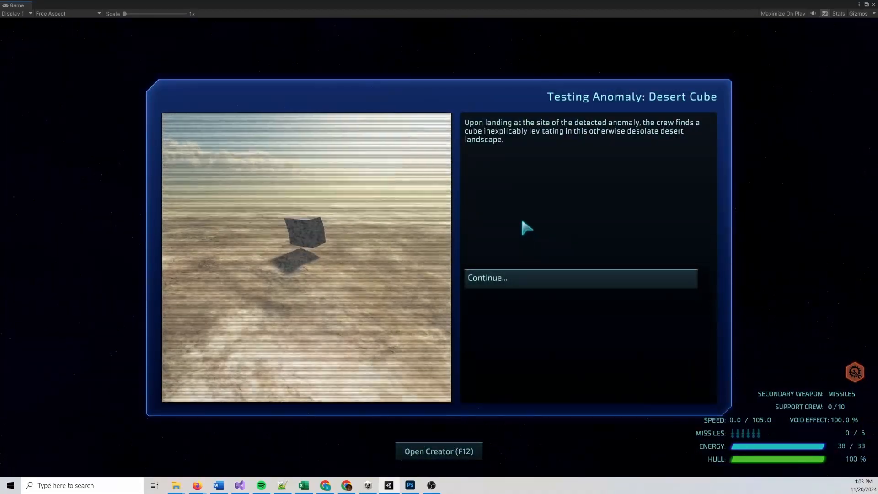
pyautogui.click(530, 276)
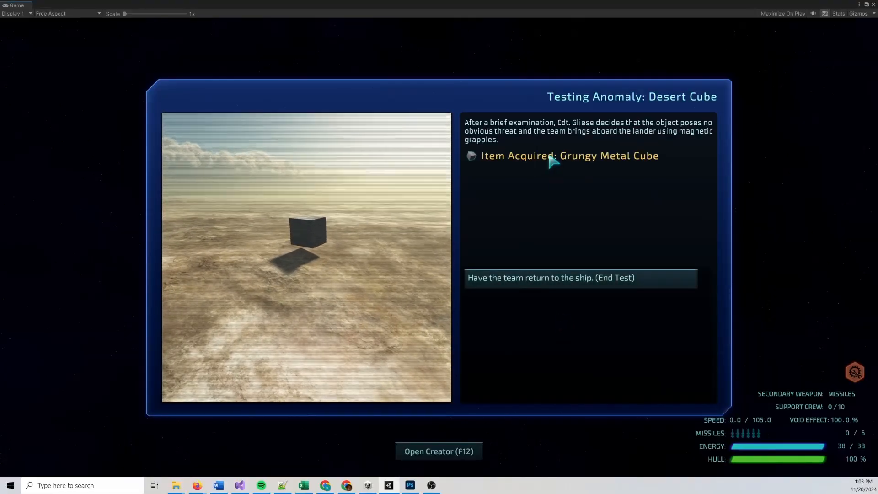
pyautogui.click(571, 286)
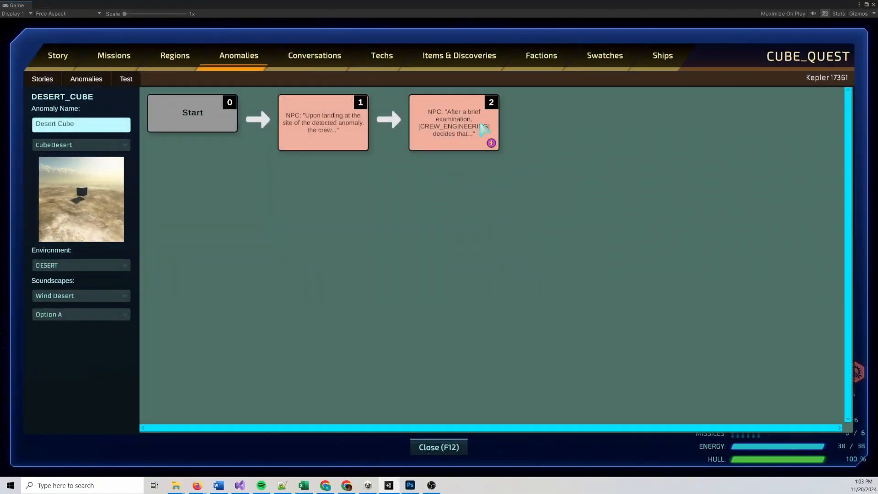
# Reopen the second dialogue node of Desert Cube, review its GiveItem Lua script, and close it again
pyautogui.click(481, 128)
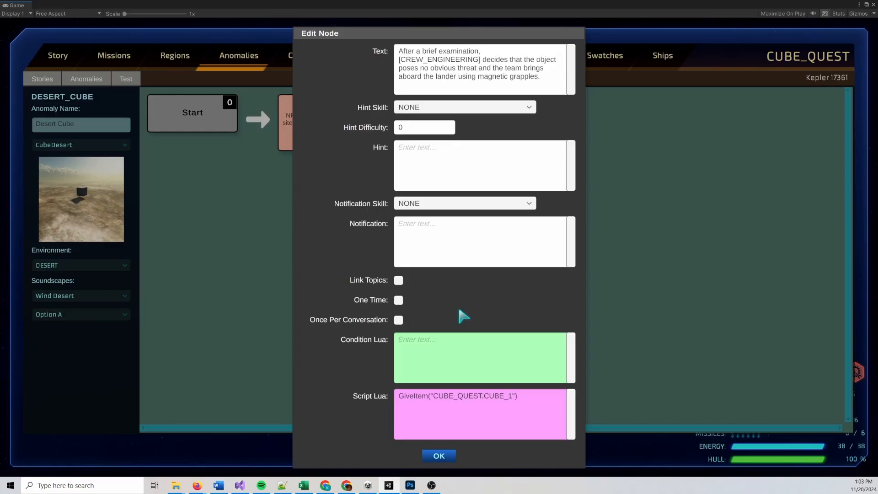
pyautogui.click(514, 416)
pyautogui.click(546, 408)
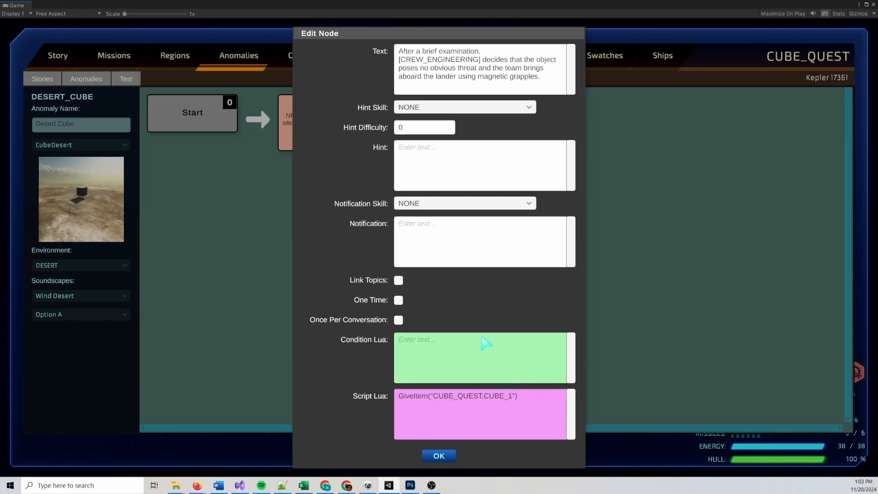
pyautogui.moveTo(346, 38); pyautogui.dragTo(342, 41)
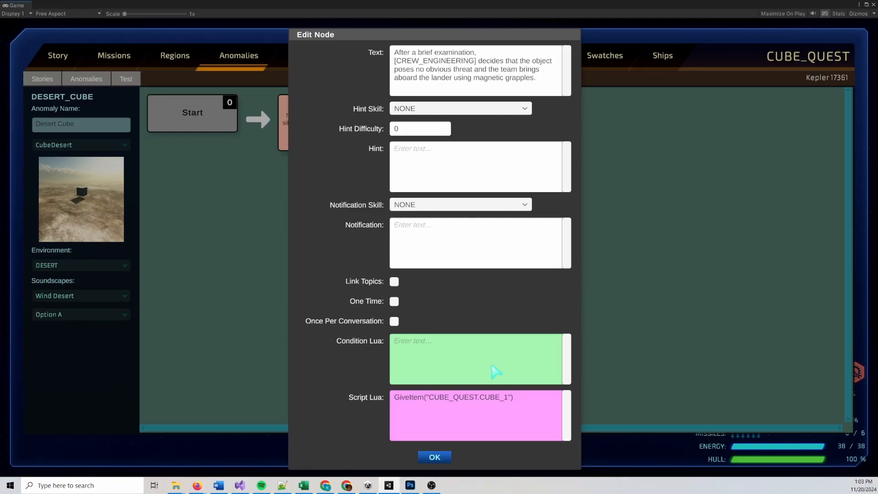
pyautogui.click(435, 457)
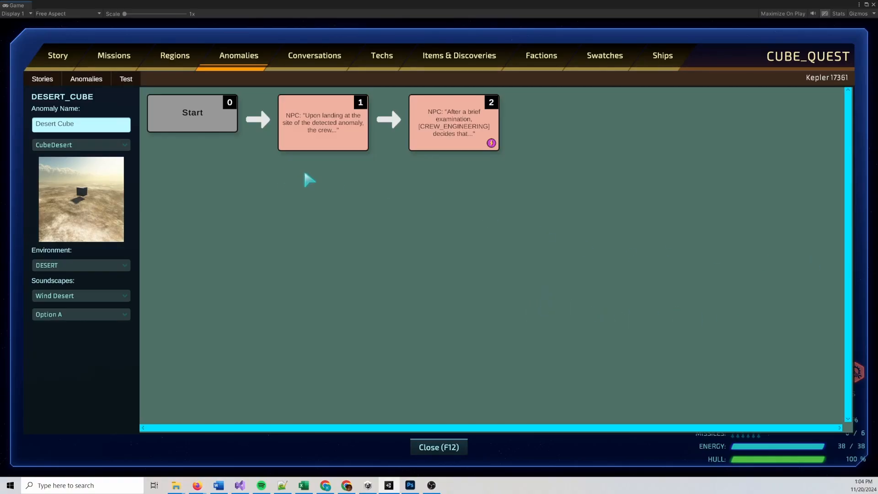
# Create a new anomaly with the ID ICE_CUBE
pyautogui.click(86, 79)
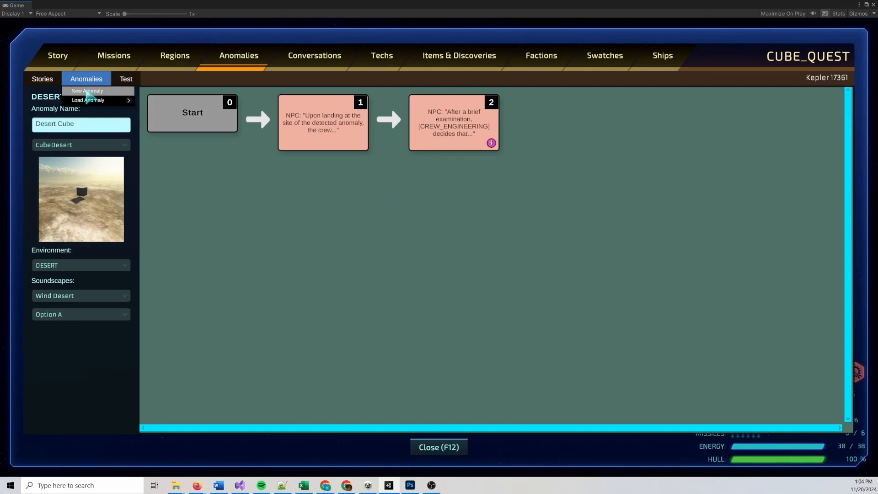
pyautogui.click(89, 90)
pyautogui.write('ICE_CUBE')
pyautogui.click(460, 271)
# Name the new anomaly "Ice Cube" and set its image to CubeIce and its environment to ICE
pyautogui.click(101, 128)
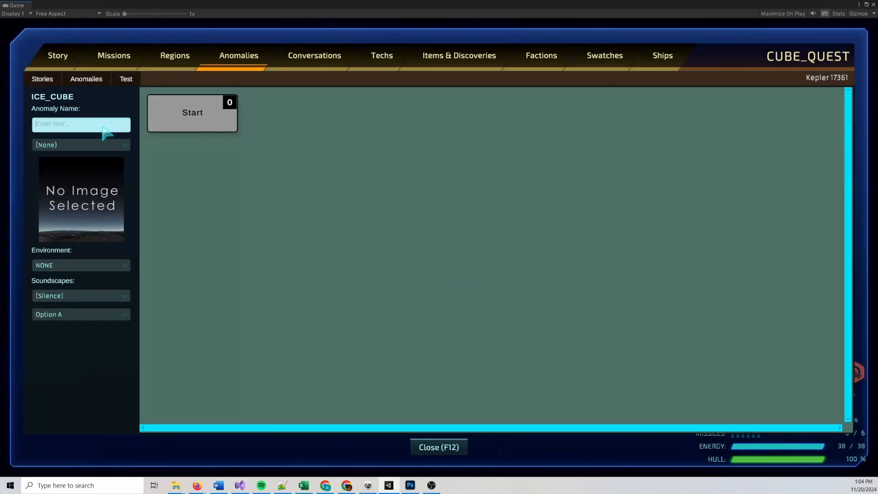
pyautogui.write('Ice Cube')
pyautogui.click(94, 264)
pyautogui.click(64, 327)
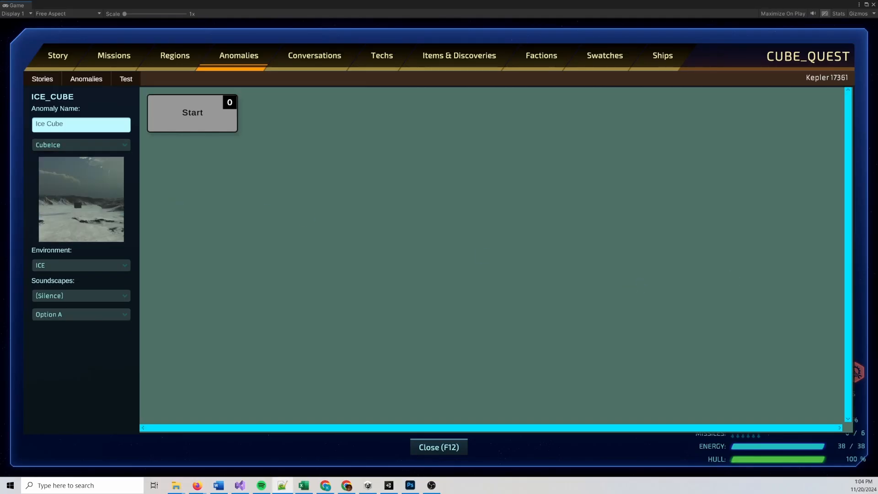
# After Start, add NPC dialogue: "Upon landing at the site of the detected anomaly, the crew finds a cube inexplicably levitating in this otherwise desolate icy landscape."
pyautogui.rightClick(200, 116)
pyautogui.click(223, 121)
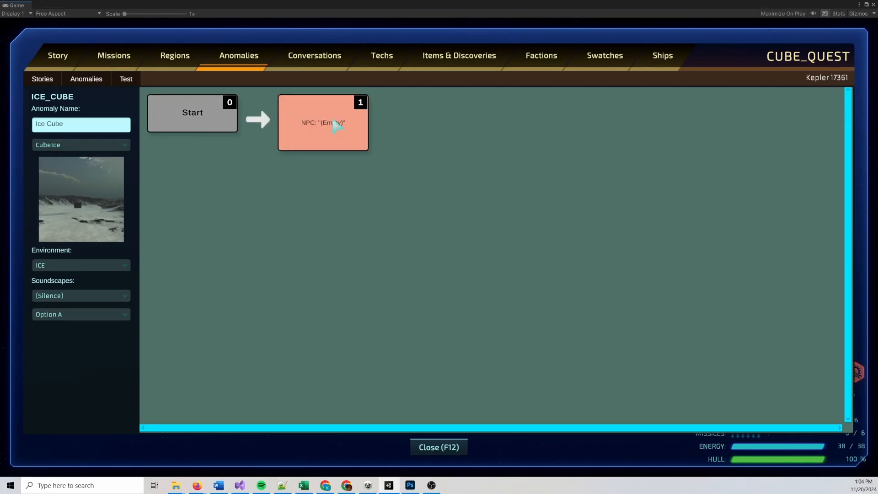
pyautogui.click(332, 121)
pyautogui.click(503, 92)
pyautogui.write('Upon landing at the site of the detected anomaly, the crew finds a cube inexplicably levitating in this otherwise desolate desert landscape.')
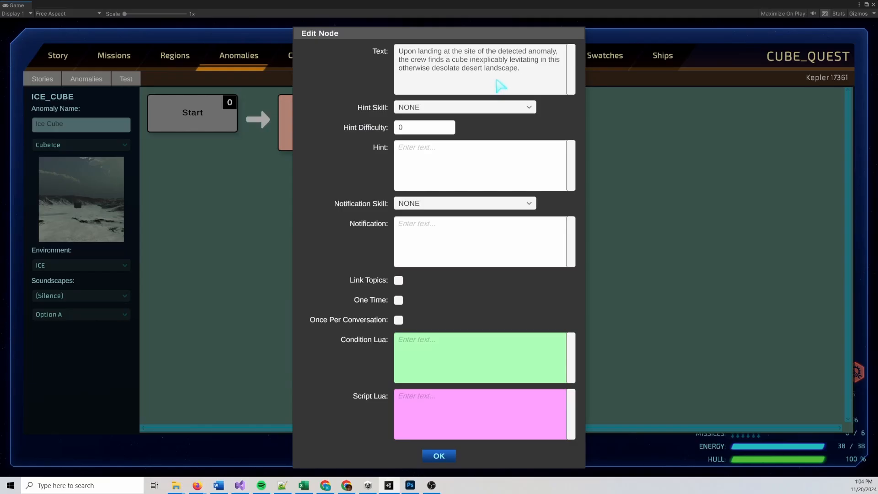
pyautogui.doubleClick(467, 70)
pyautogui.write('iu')
pyautogui.press('BackSpace')
pyautogui.write('cy')
pyautogui.click(441, 455)
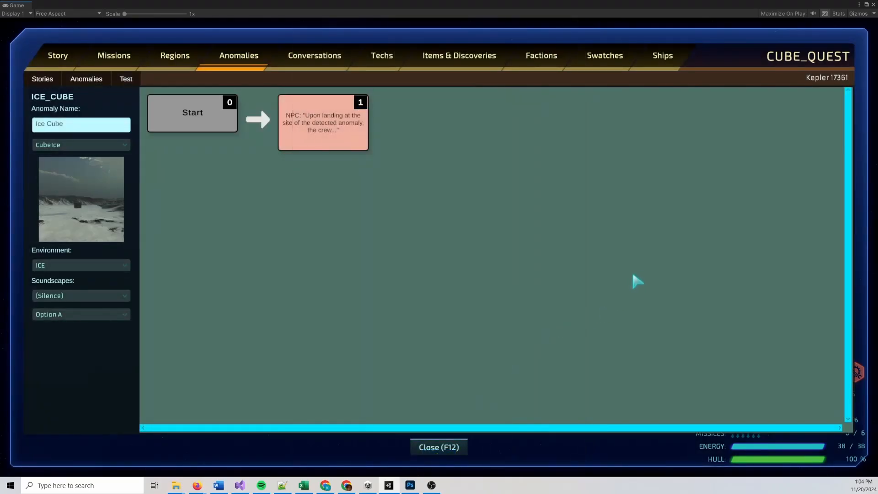
# After node 1, add NPC dialogue: "After a brief examination, [CREW_ENGINEERING] decides that the object poses no obvious threat and the team brings aboard the lander using magnetic grapples."
pyautogui.rightClick(334, 120)
pyautogui.click(361, 124)
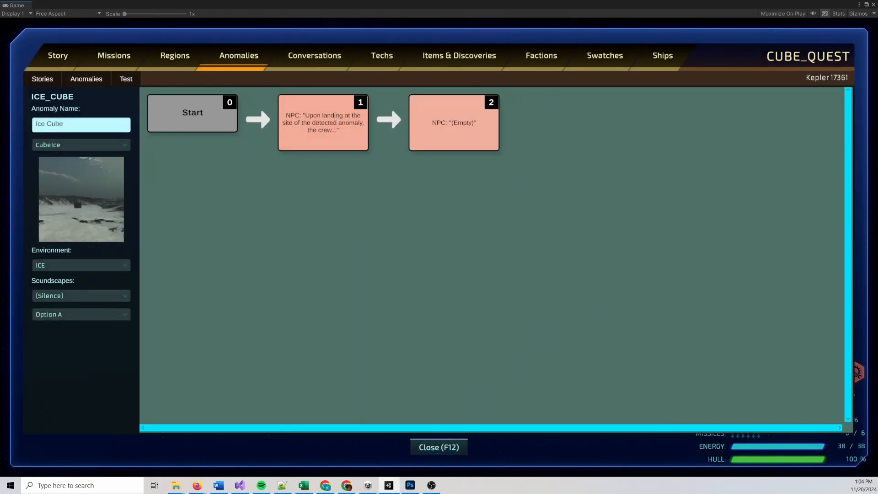
pyautogui.hotkey('alt', 'Tab')
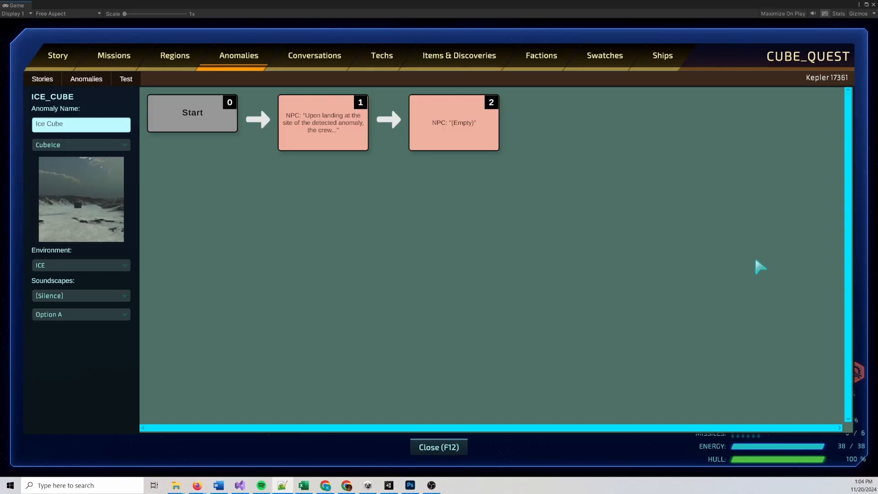
pyautogui.doubleClick(443, 129)
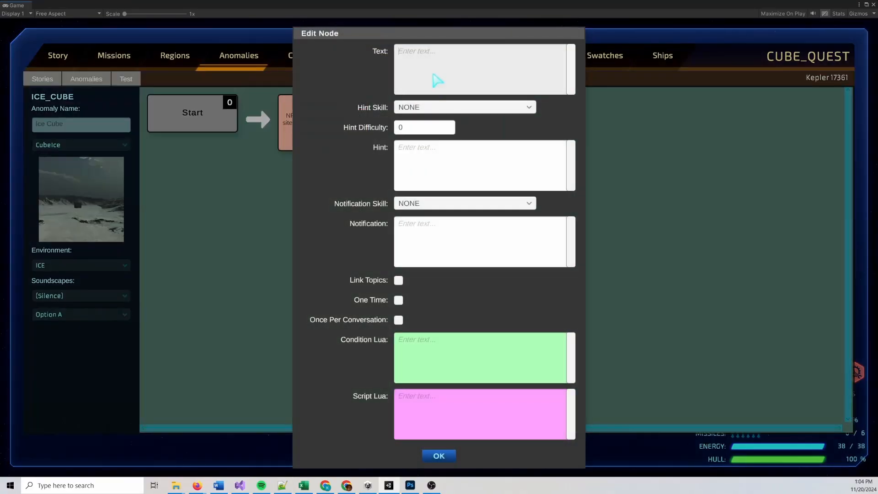
pyautogui.write('After a brief examination, [CREW_ENGINEERING] decides that the object poses no obvious threat and the team brings aboard the lander using magnetic grapples.')
pyautogui.click(438, 456)
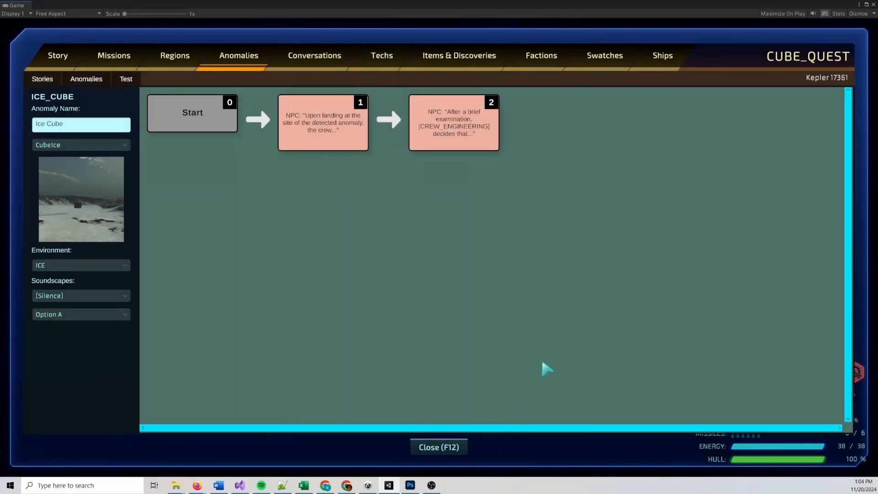
# Give the second Ice Cube dialogue node the Lua script GiveItem("CUBE_QUEST.ITEM_2")
pyautogui.doubleClick(452, 130)
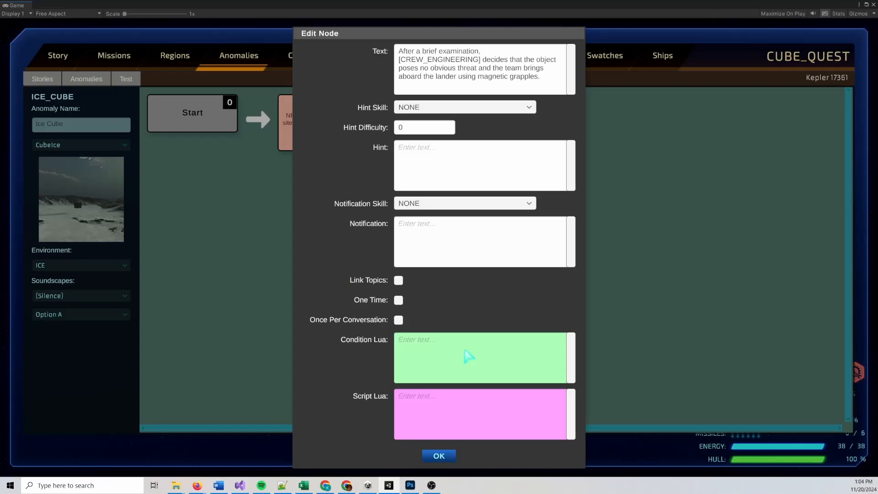
pyautogui.click(453, 401)
pyautogui.write('GiveItem("CUBE')
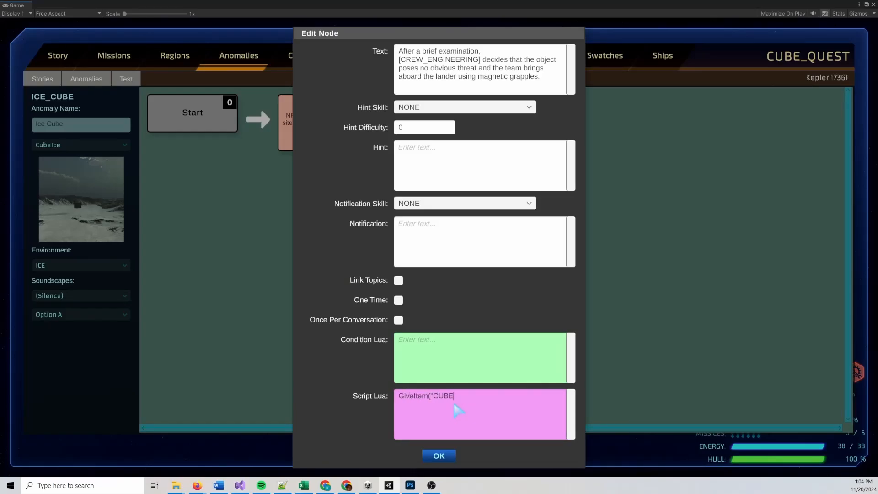
pyautogui.write('_QUEST.ITEM_2")')
pyautogui.click(447, 457)
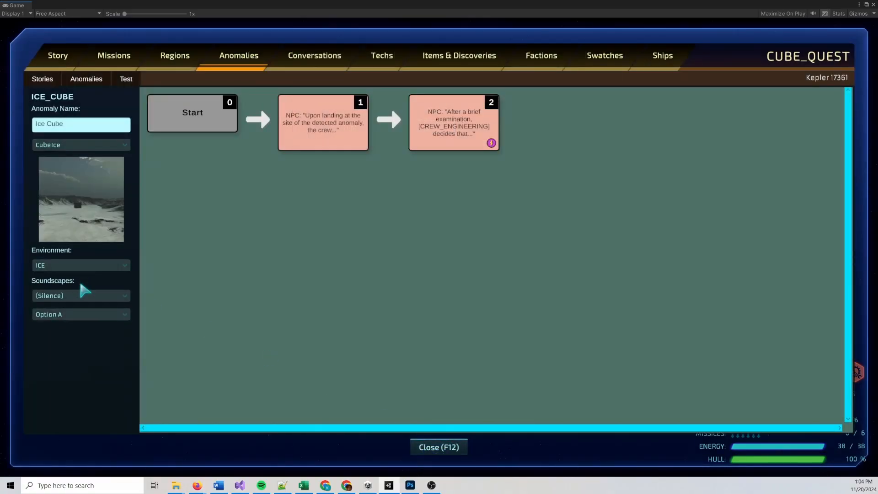
# Set the Ice Cube anomaly's first soundscape to Wind Howling
pyautogui.click(83, 295)
pyautogui.scroll(-10, 129, 315)
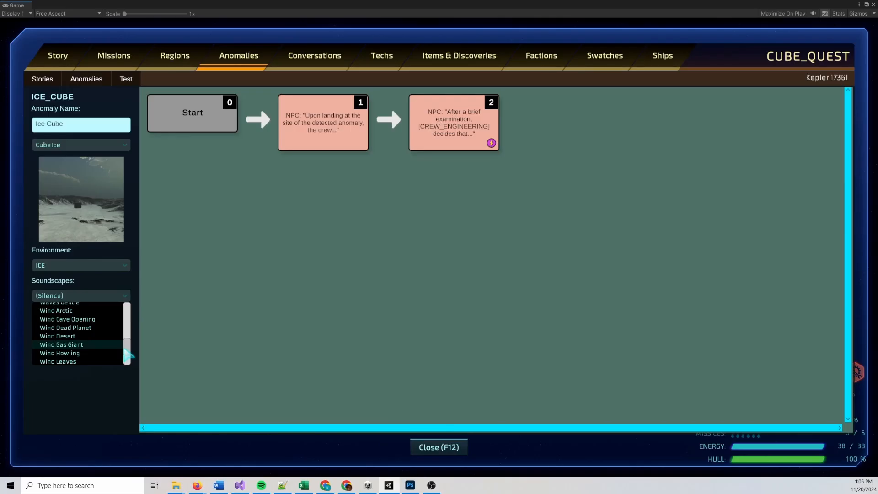
pyautogui.click(93, 353)
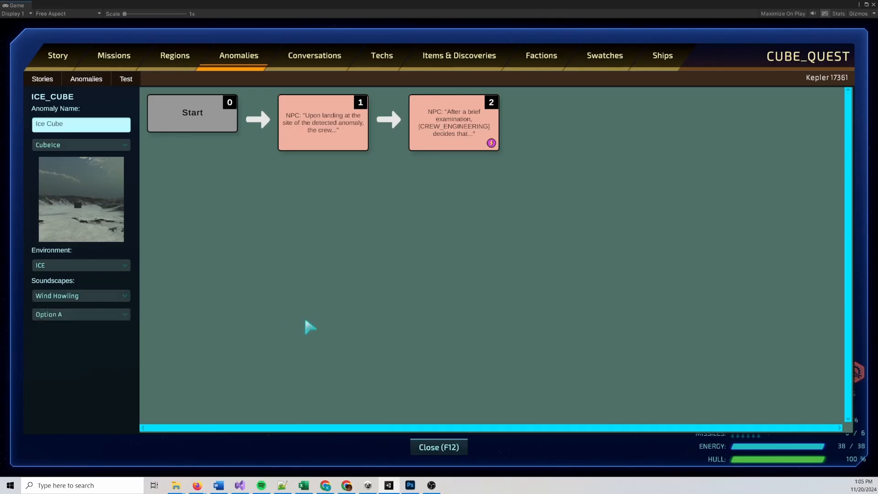
# Test the Ice Cube anomaly, playing through its dialogue until the team returns to the ship
pyautogui.click(122, 83)
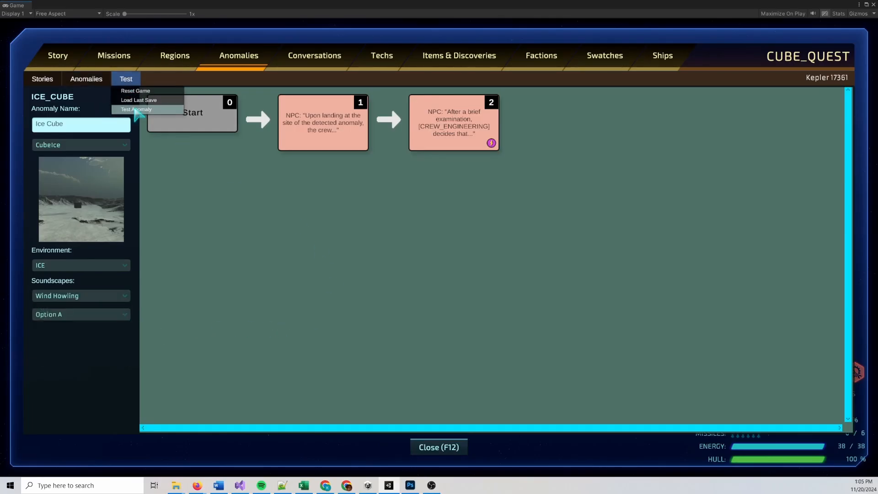
pyautogui.click(136, 109)
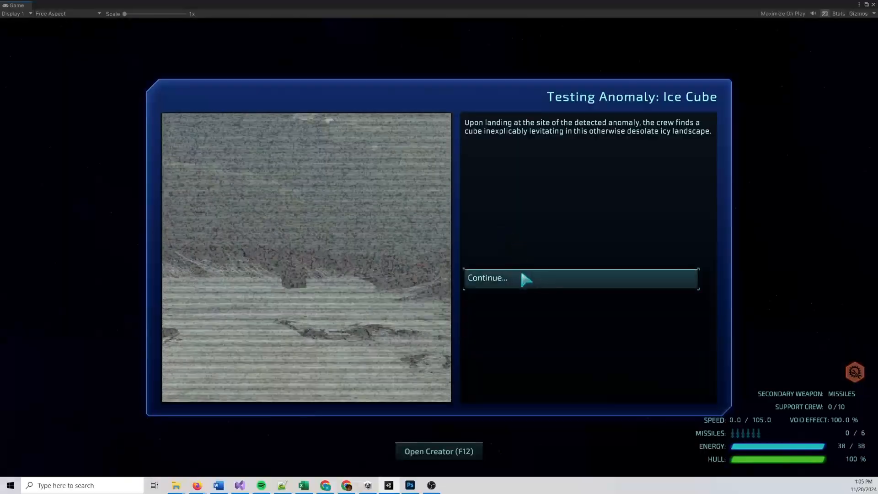
pyautogui.click(521, 274)
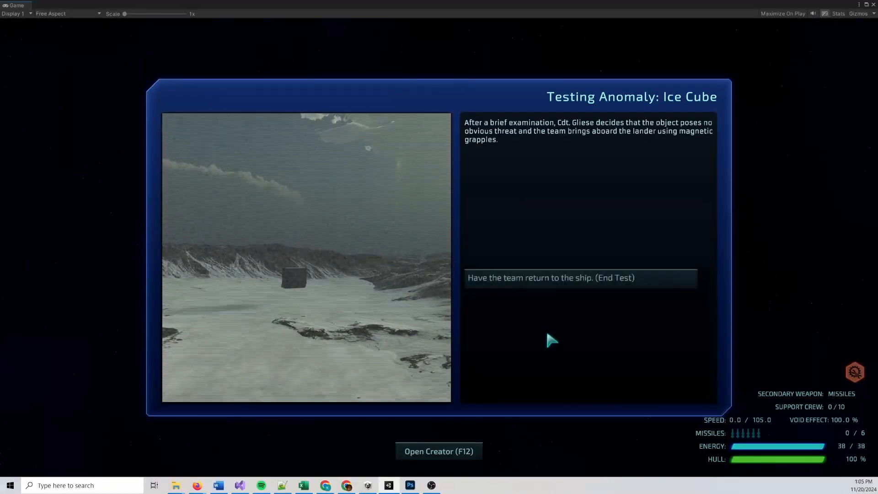
pyautogui.click(552, 280)
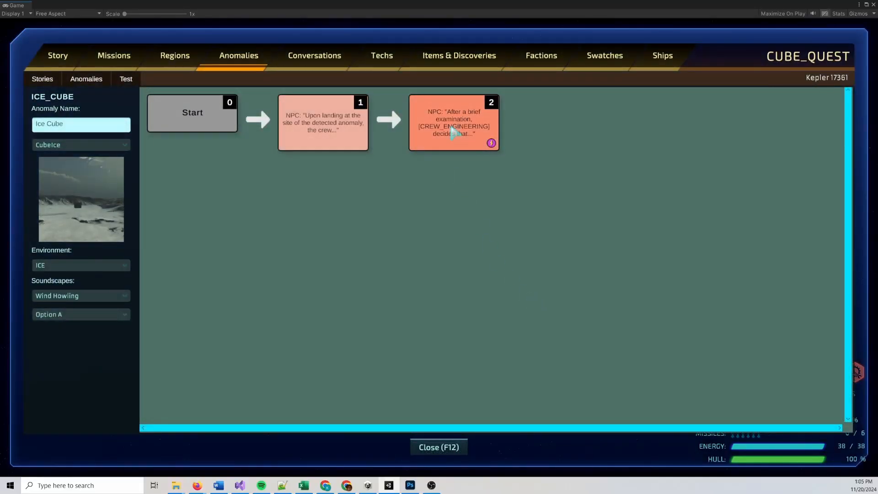
# Correct the item reference in the second Ice Cube dialogue node's Lua script to CUBE_QUEST.CUBE_2
pyautogui.doubleClick(455, 130)
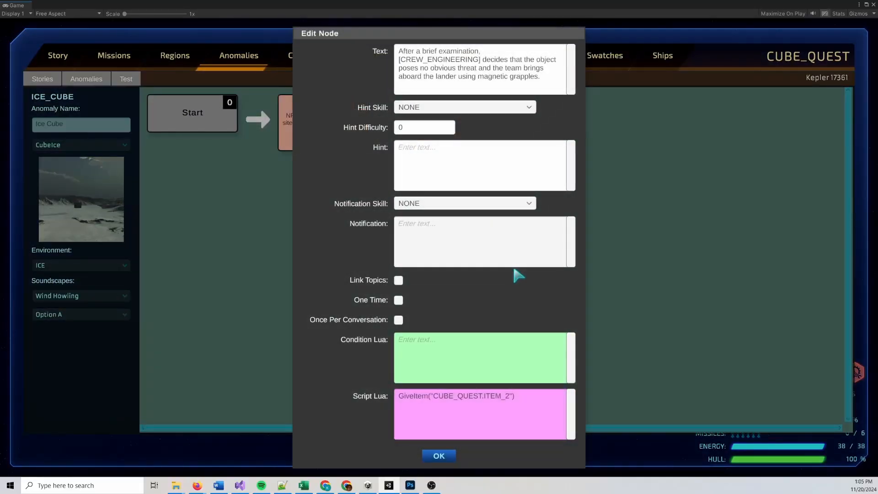
pyautogui.click(534, 405)
pyautogui.doubleClick(469, 396)
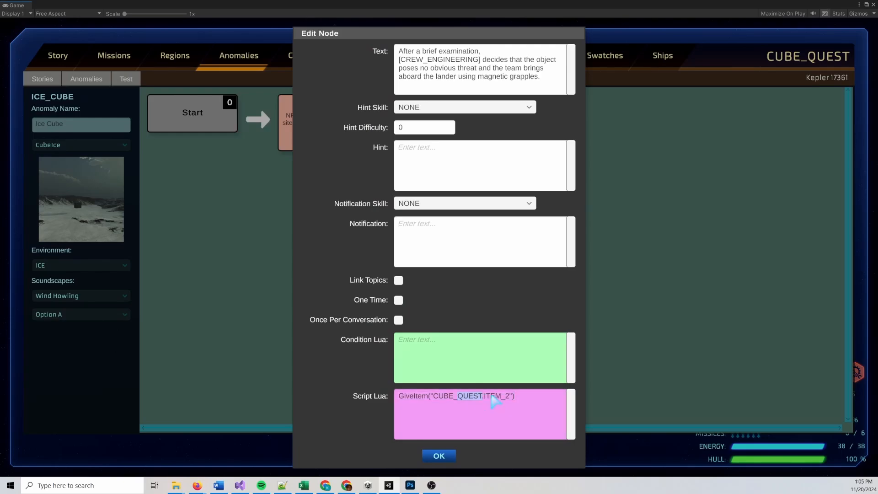
pyautogui.press('Right')
pyautogui.press('Right')
pyautogui.hotkey('shift', 'Right')
pyautogui.hotkey('shift', 'Right')
pyautogui.hotkey('shift', 'Right')
pyautogui.hotkey('shift', 'Right')
pyautogui.hotkey('shift', 'Right')
pyautogui.hotkey('shift', 'Right')
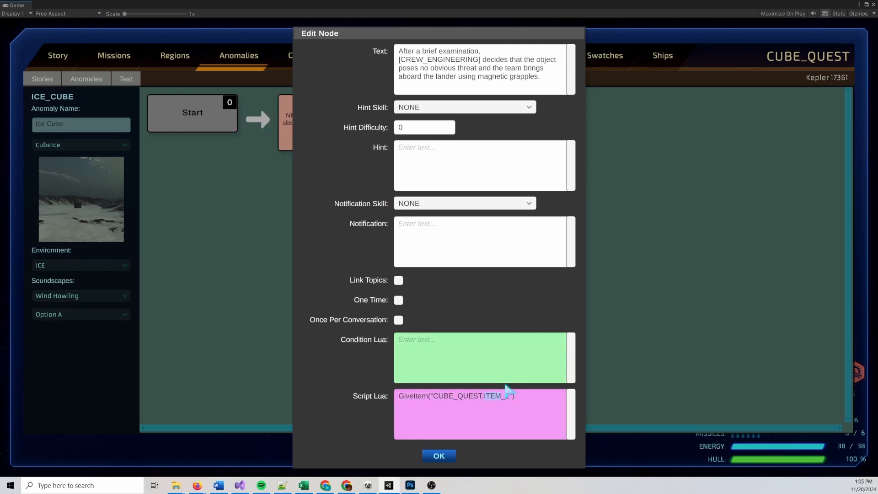
pyautogui.write('CUBE_2')
pyautogui.click(439, 456)
# Test the Ice Cube anomaly again, playing its dialogue through to the end of the test
pyautogui.click(125, 79)
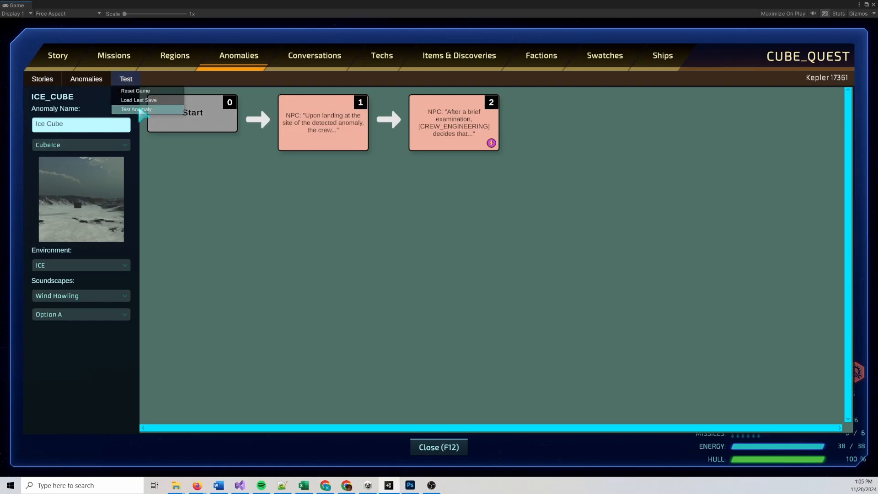
pyautogui.click(138, 109)
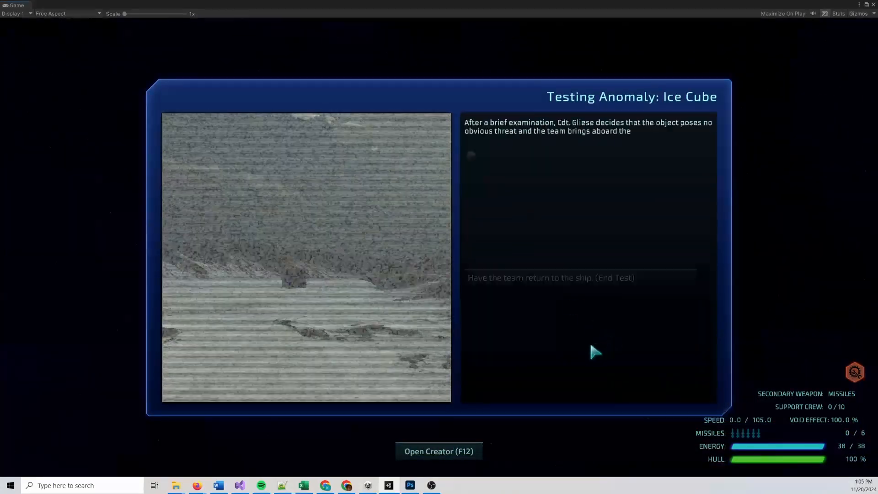
pyautogui.click(565, 281)
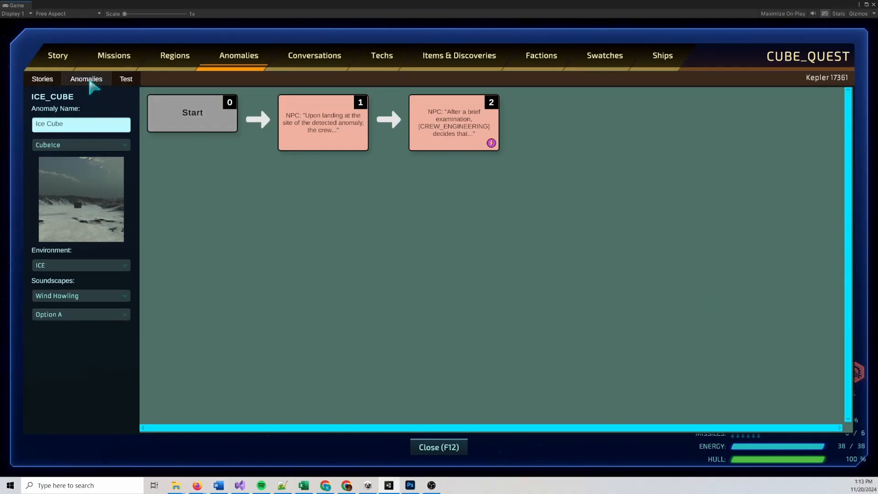
# Create an anomaly with ID ROCKY_CUBE, named Rocky Cube, using the CubeRock image, ROCKY environment and Wind Lonely soundscape
pyautogui.click(90, 82)
pyautogui.click(94, 94)
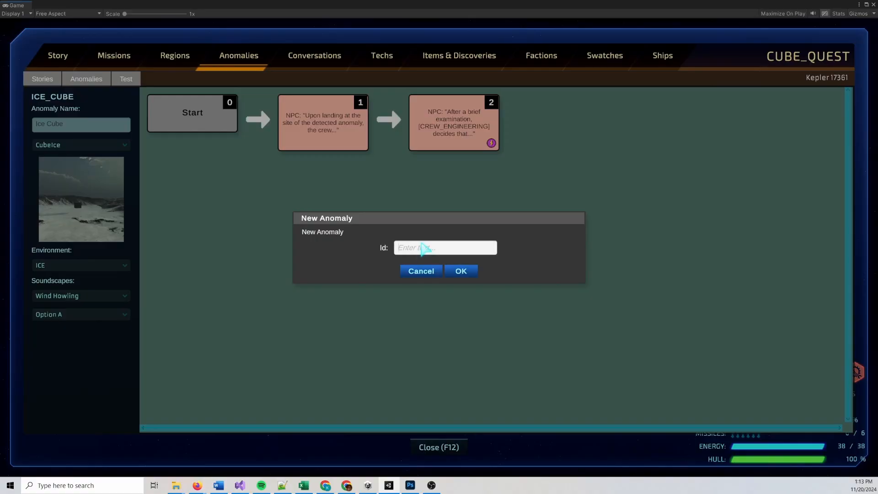
pyautogui.write('ROCKY_CUBE')
pyautogui.click(462, 270)
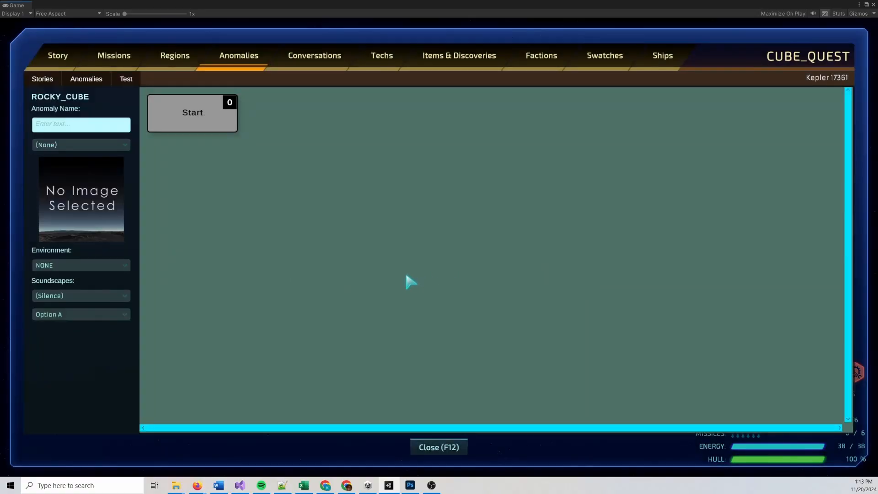
pyautogui.click(63, 129)
pyautogui.write('Rocky Cu')
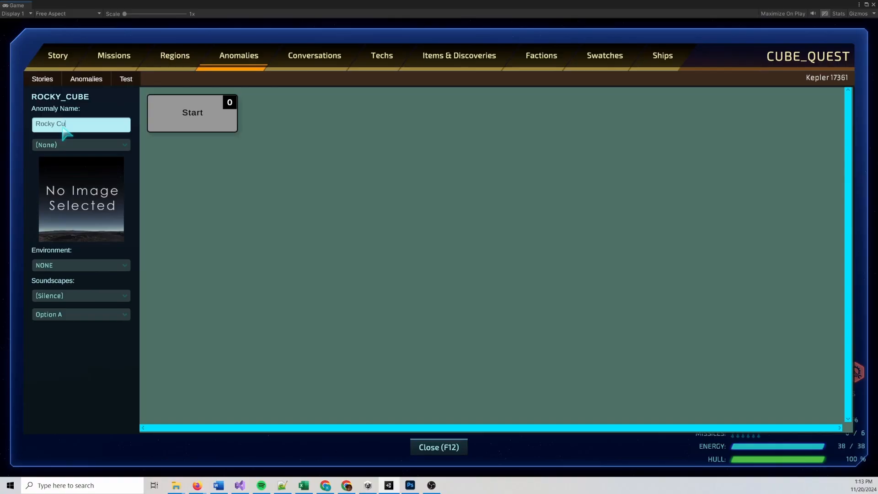
pyautogui.write('be')
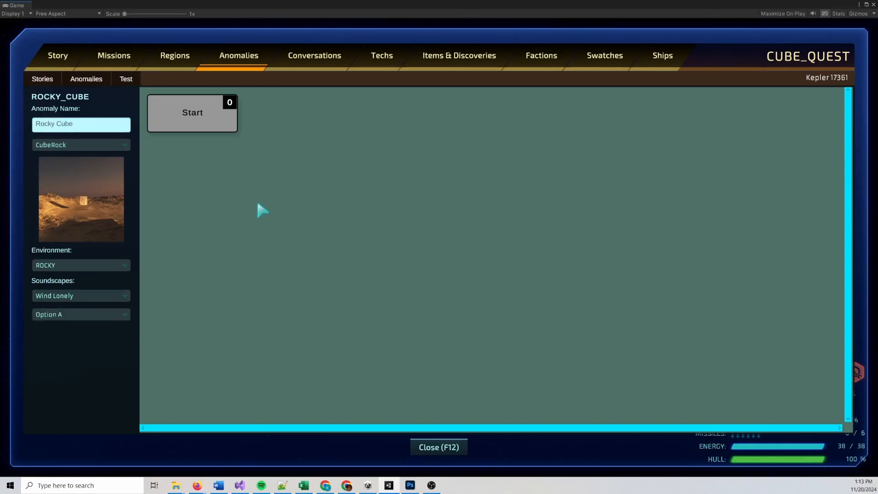
# Add an NPC dialogue node after Start with the copied landing text, describing the otherwise desolate landscape as rocky
pyautogui.rightClick(213, 120)
pyautogui.click(237, 124)
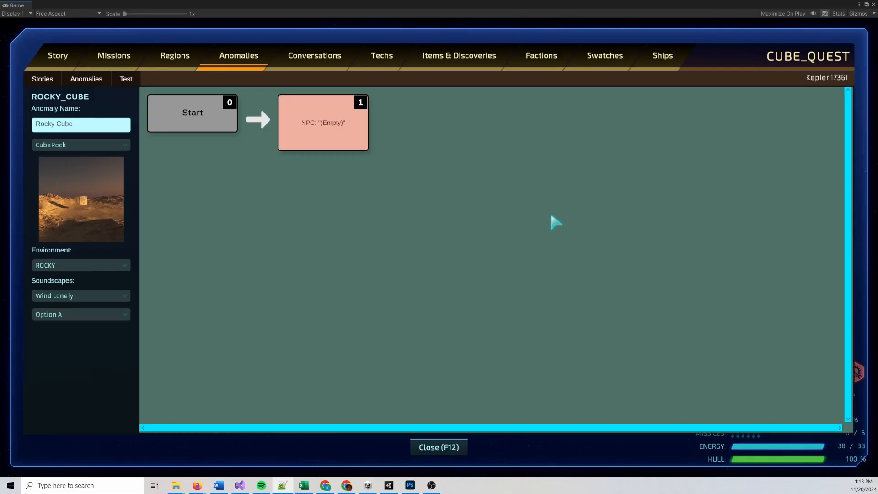
pyautogui.doubleClick(323, 141)
pyautogui.write('Upon landing at the site of the detected anomaly, the crew finds a cube inexplicably levitating in this otherwise desolate desert landscape.')
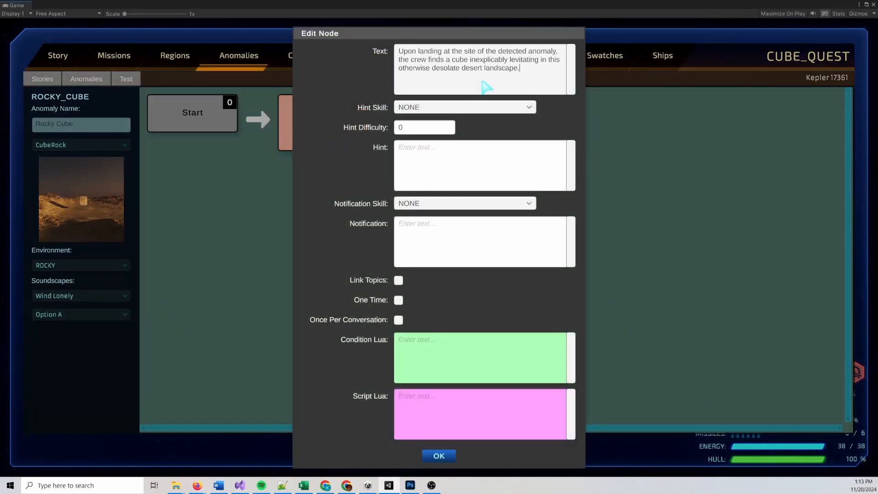
pyautogui.click(463, 74)
pyautogui.doubleClick(464, 75)
pyautogui.write('rocky')
pyautogui.click(439, 456)
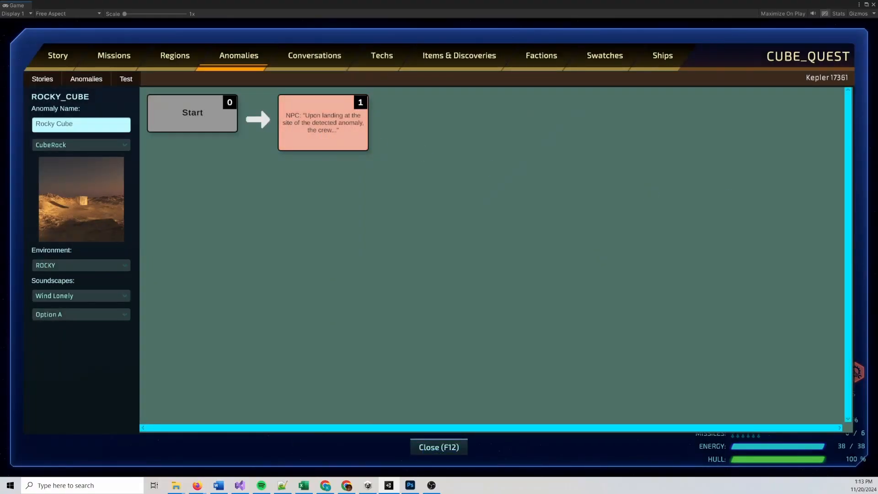
# Add a second NPC dialogue node with the copied examination text and the Lua script GiveItem("CUBE_QUEST.CUBE_3")
pyautogui.hotkey('alt', 'Tab')
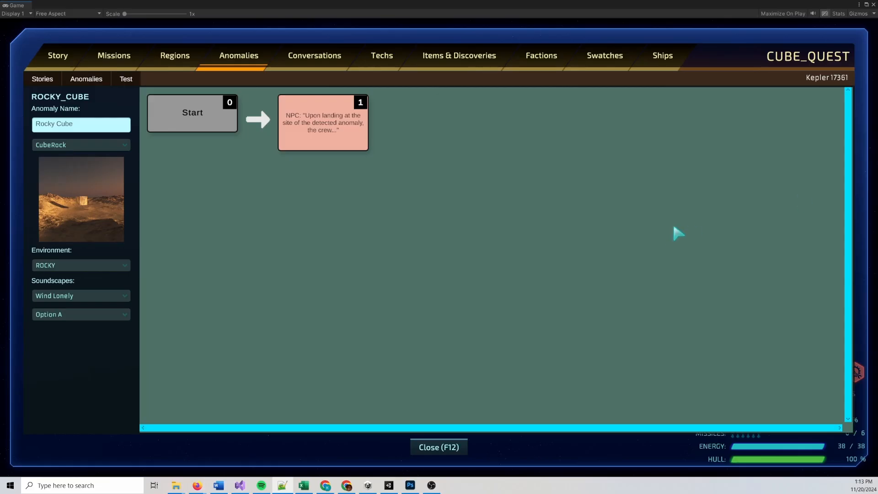
pyautogui.hotkey('alt', 'Tab')
pyautogui.rightClick(330, 130)
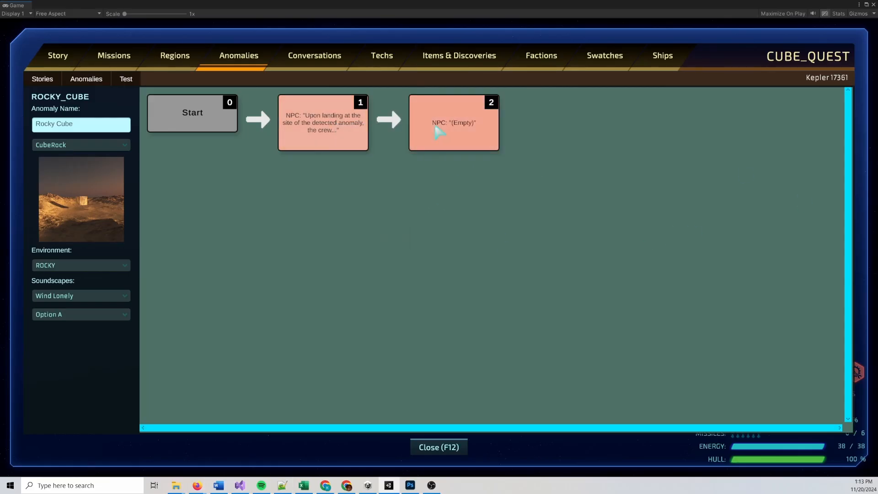
pyautogui.doubleClick(435, 131)
pyautogui.click(463, 84)
pyautogui.write('After a brief examination, [CREW_ENGINEERING] decides that the object poses no obvious threat and the team brings aboard the lander using magnetic grapples.')
pyautogui.click(469, 391)
pyautogui.write('GiveItem("CUBE_QUEST.CUBE_3")')
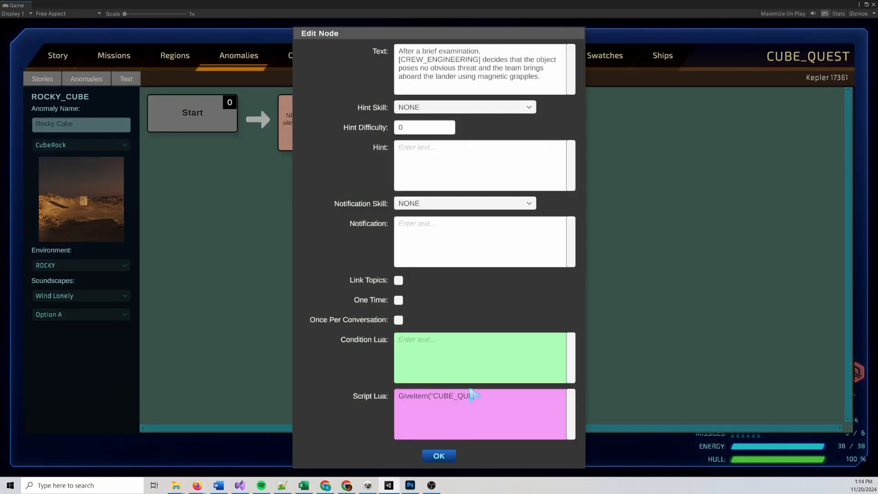
pyautogui.click(451, 459)
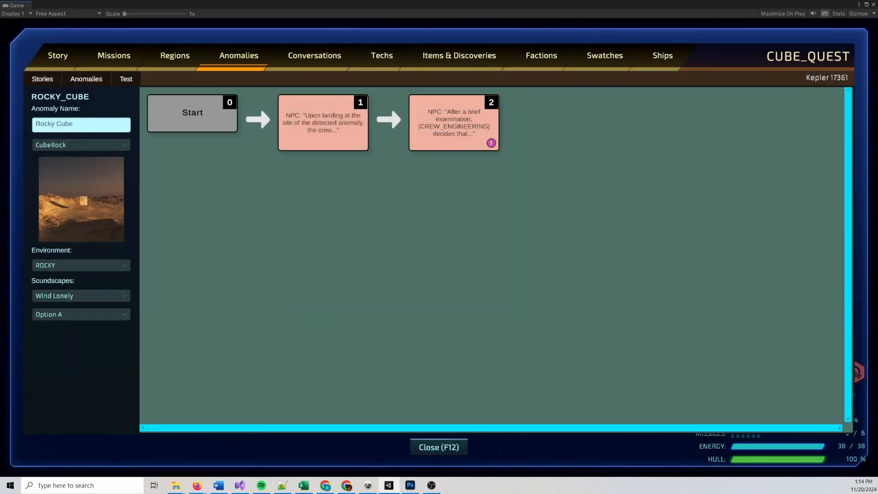
# Add a sibling node below the first Rocky Cube dialogue node with the text "It's another cube!"
pyautogui.hotkey('alt', 'Tab')
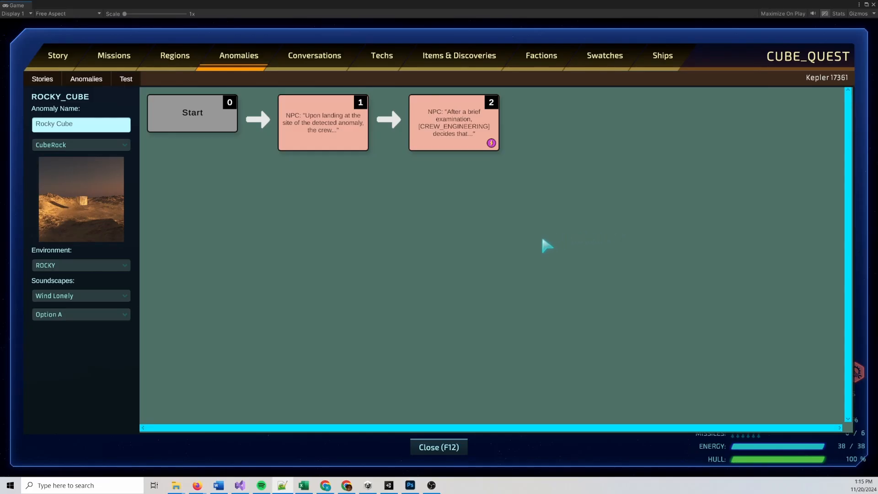
pyautogui.rightClick(334, 124)
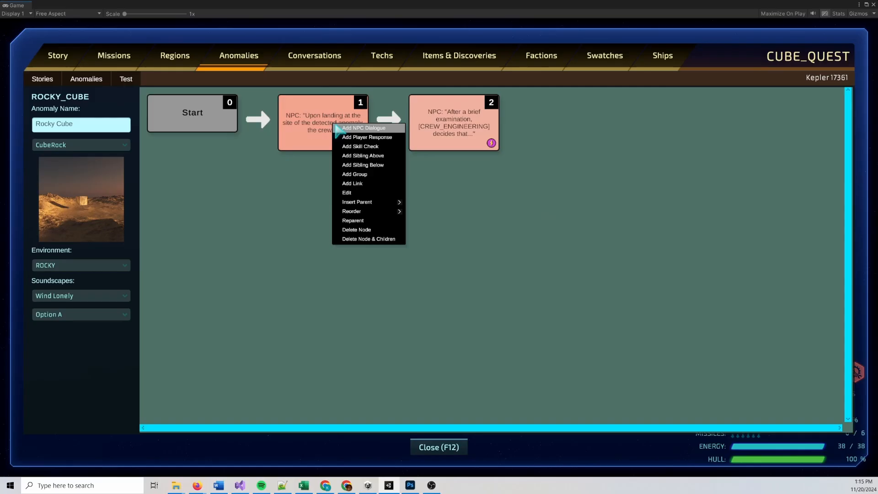
pyautogui.click(375, 165)
pyautogui.doubleClick(329, 210)
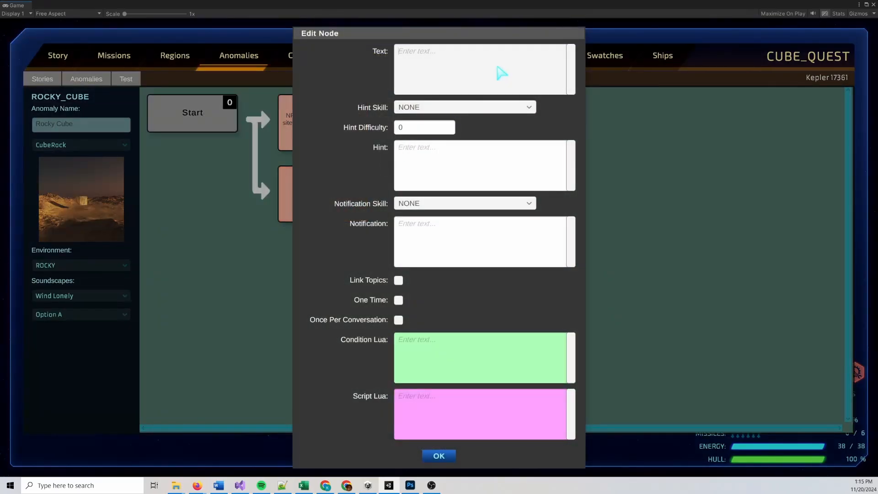
pyautogui.write("It's another cube!")
pyautogui.click(442, 456)
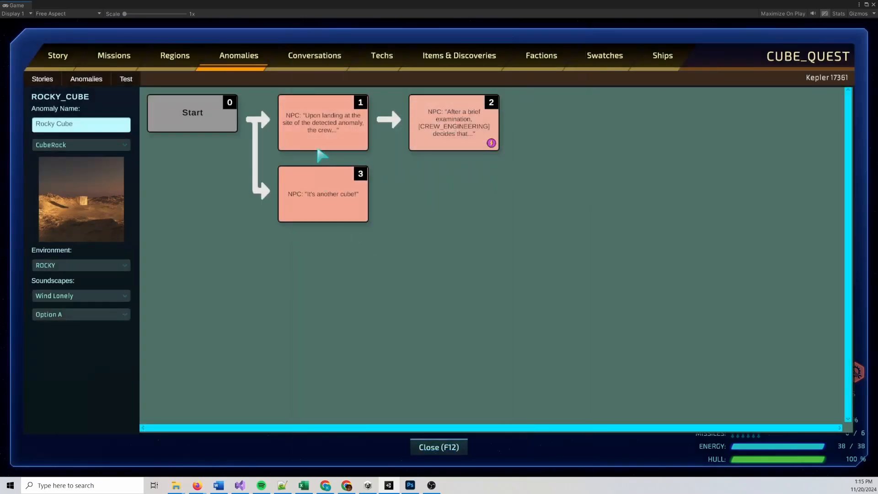
# Give the first Rocky Cube dialogue node the Lua condition GetFlag("CUBE_QUEST.CUBE_FOUND") == false
pyautogui.doubleClick(317, 142)
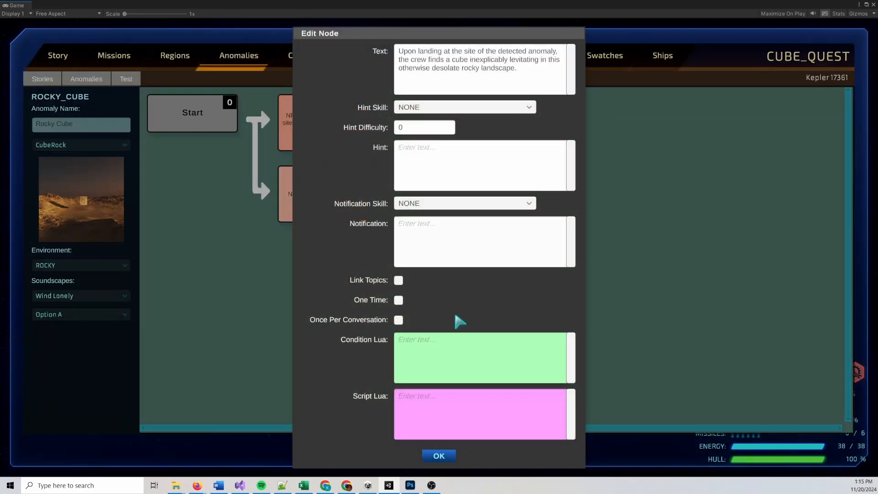
pyautogui.click(449, 345)
pyautogui.write('Get')
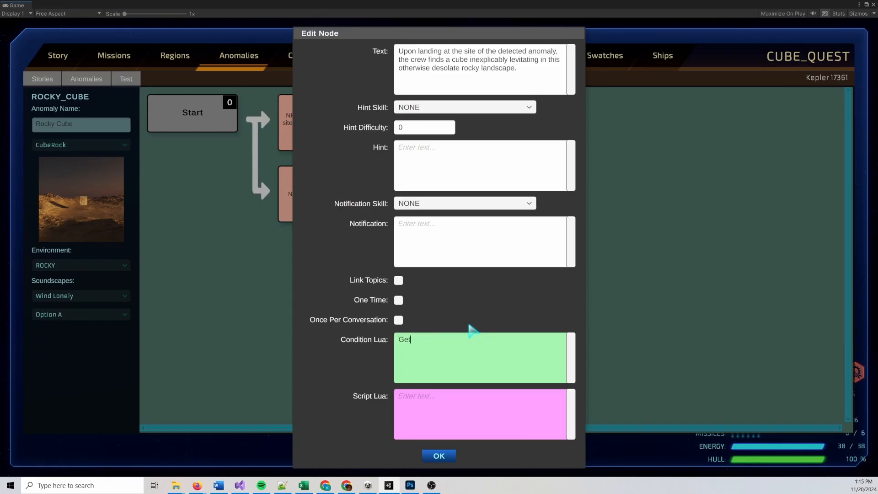
pyautogui.write('Flag("CUBE_QUEST.CUBE_FOUND") == false')
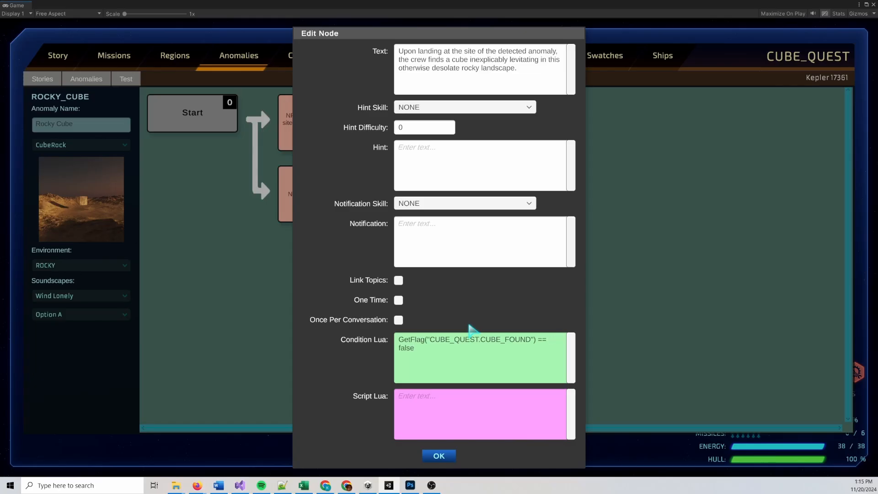
pyautogui.click(438, 456)
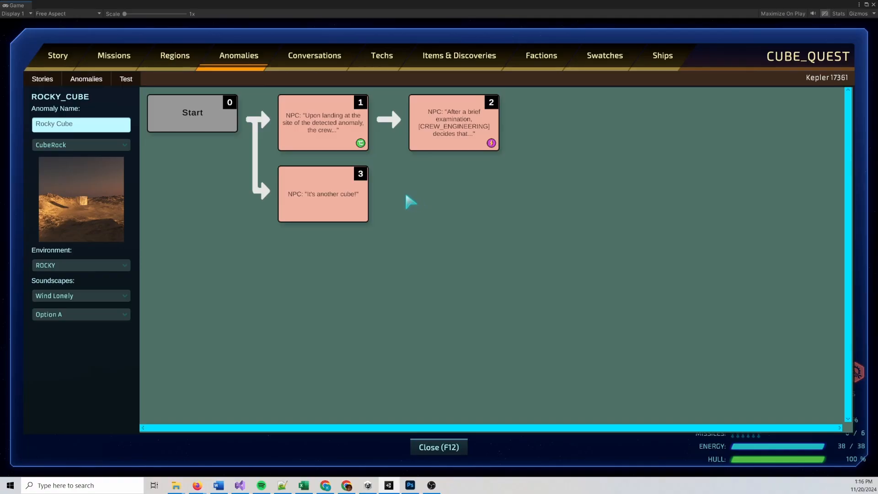
# Clear the first dialogue node's Lua condition and delete the "It's another cube!" node
pyautogui.doubleClick(321, 115)
pyautogui.tripleClick(481, 353)
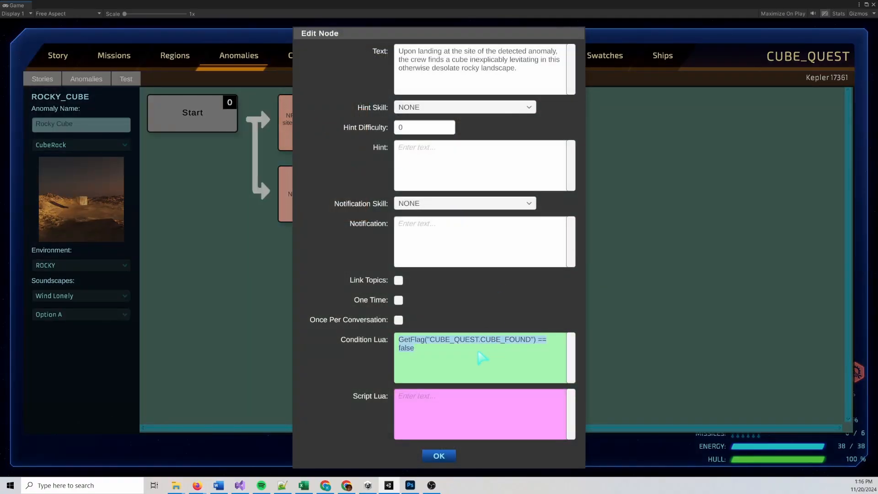
pyautogui.press('BackSpace')
pyautogui.click(439, 455)
pyautogui.rightClick(329, 207)
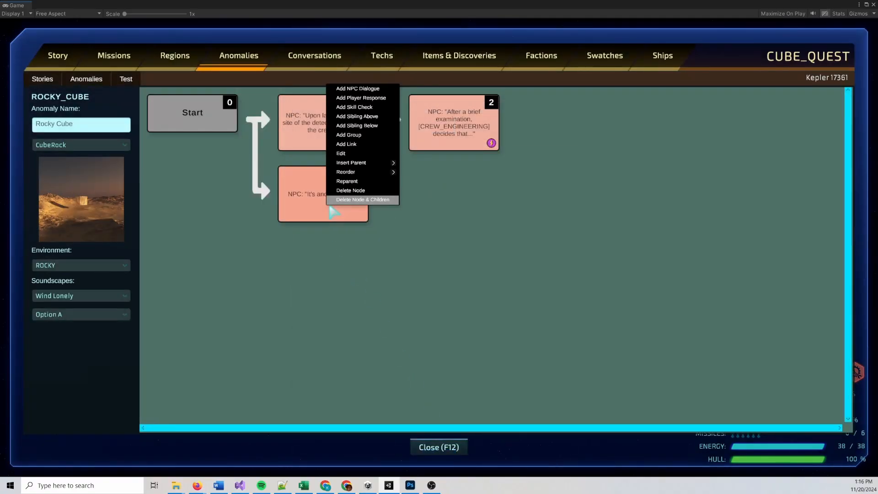
pyautogui.click(348, 190)
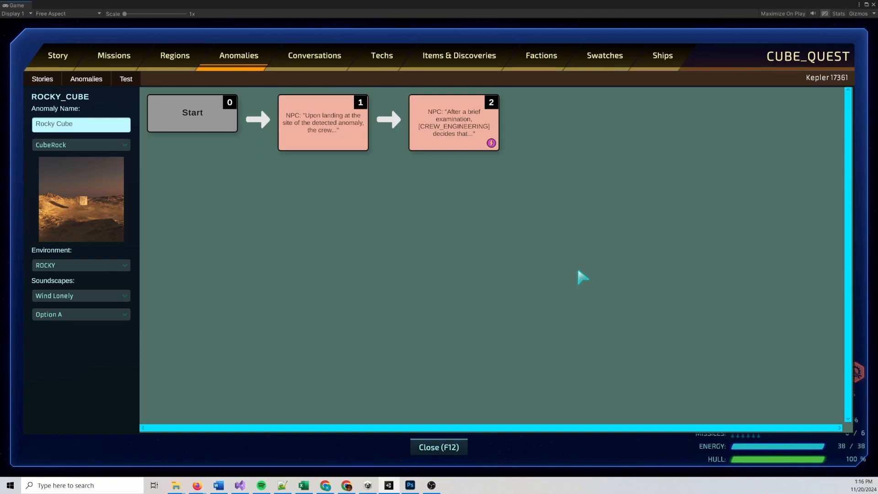
# Append an AdjustValue line for "CUBE_QUEST.CUBES" to the second Rocky Cube node's Lua script and copy that line
pyautogui.hotkey('alt', 'Tab')
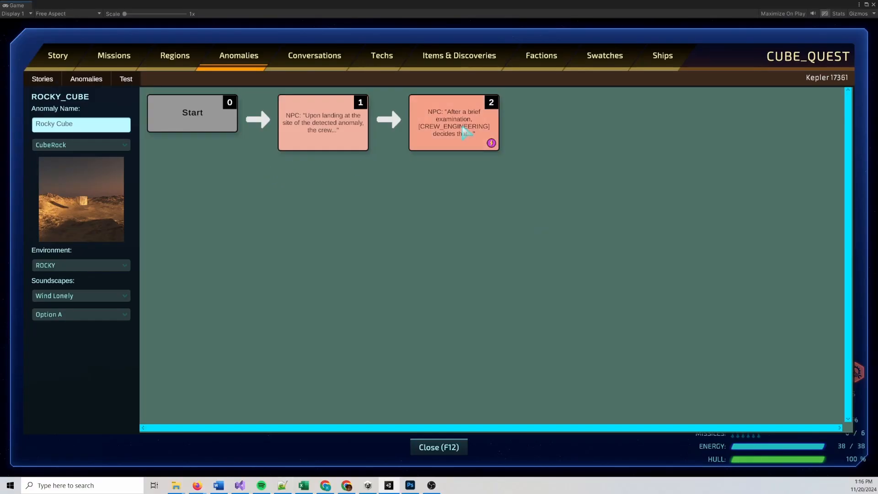
pyautogui.doubleClick(464, 131)
pyautogui.moveTo(559, 399); pyautogui.dragTo(554, 397)
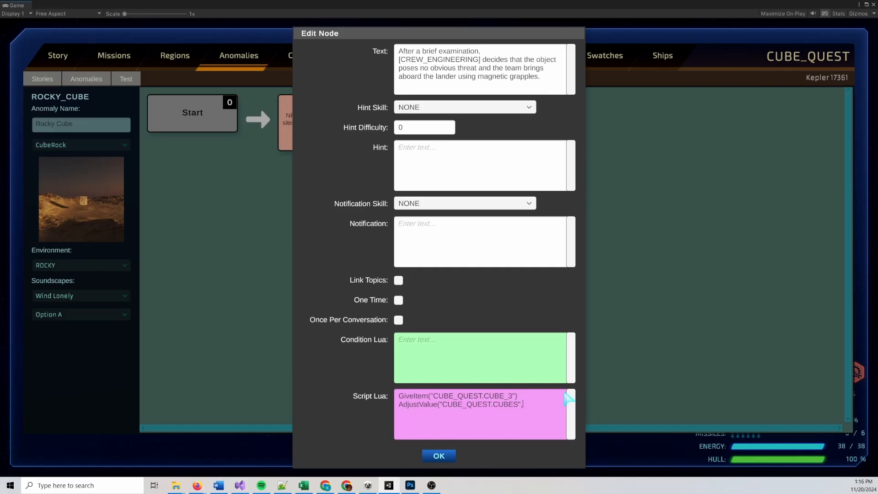
pyautogui.hotkey('shift', 'Home')
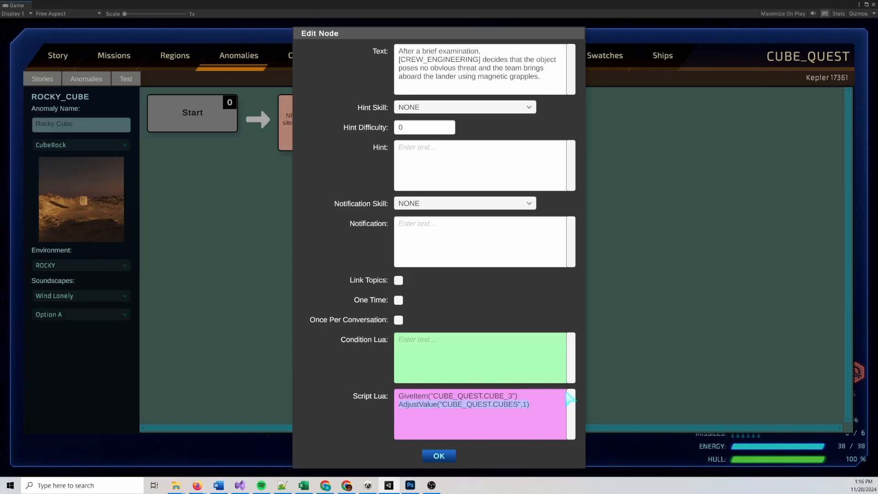
pyautogui.click(438, 456)
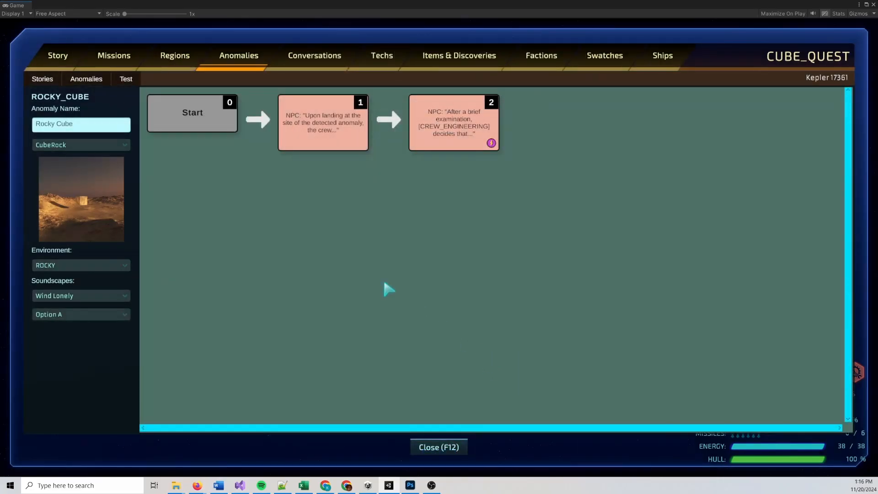
# Load the Desert Cube anomaly and append the copied AdjustValue line to its second dialogue node's Lua script
pyautogui.click(89, 84)
pyautogui.moveTo(105, 101)
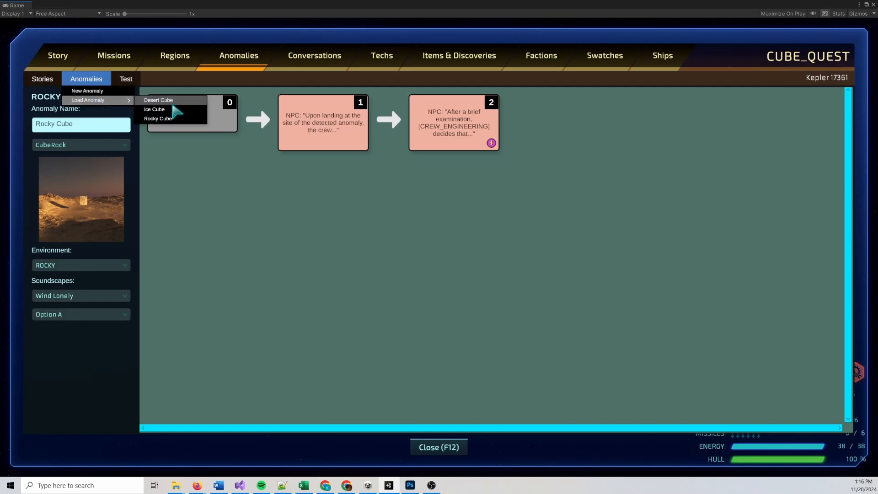
pyautogui.click(172, 101)
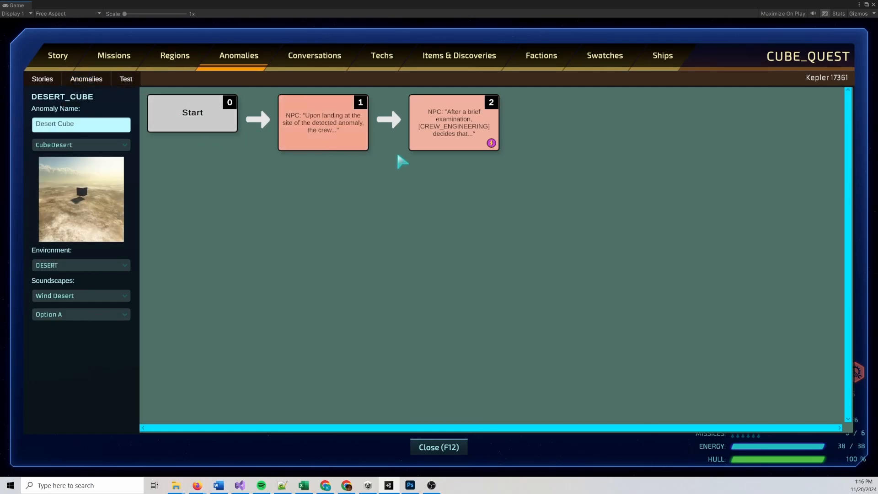
pyautogui.doubleClick(441, 143)
pyautogui.click(539, 402)
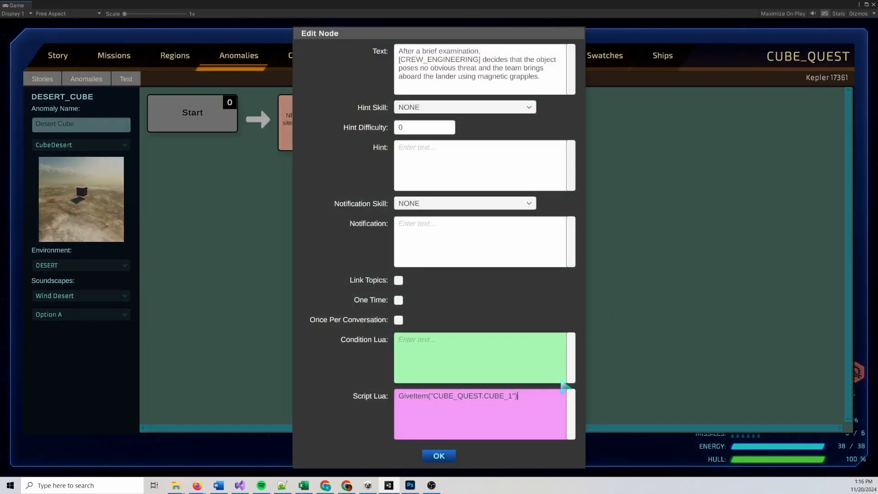
pyautogui.hotkey('ctrl', 'v')
pyautogui.click(437, 455)
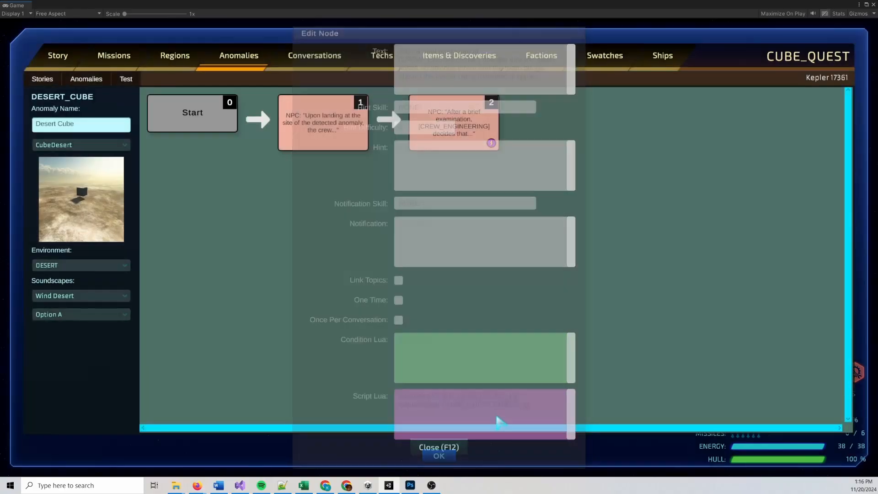
# Load the Ice Cube anomaly and append the copied AdjustValue line to its second dialogue node's Lua script
pyautogui.click(86, 78)
pyautogui.moveTo(98, 100)
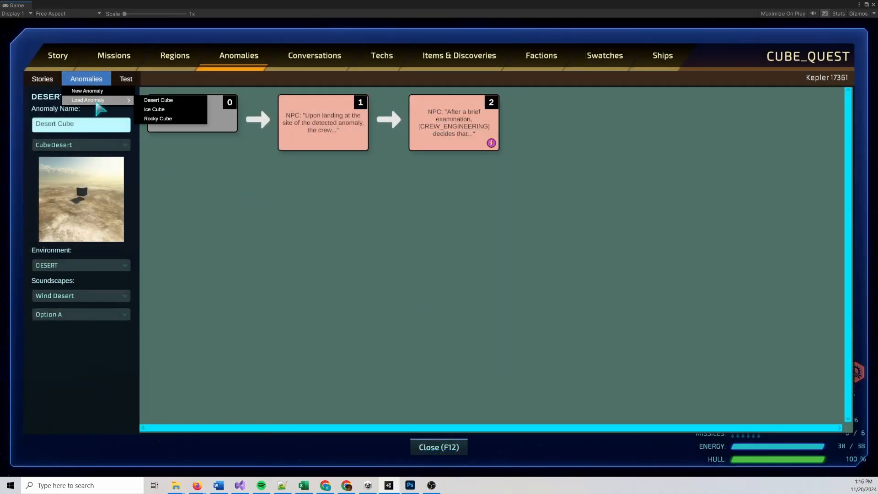
pyautogui.click(157, 110)
pyautogui.click(457, 138)
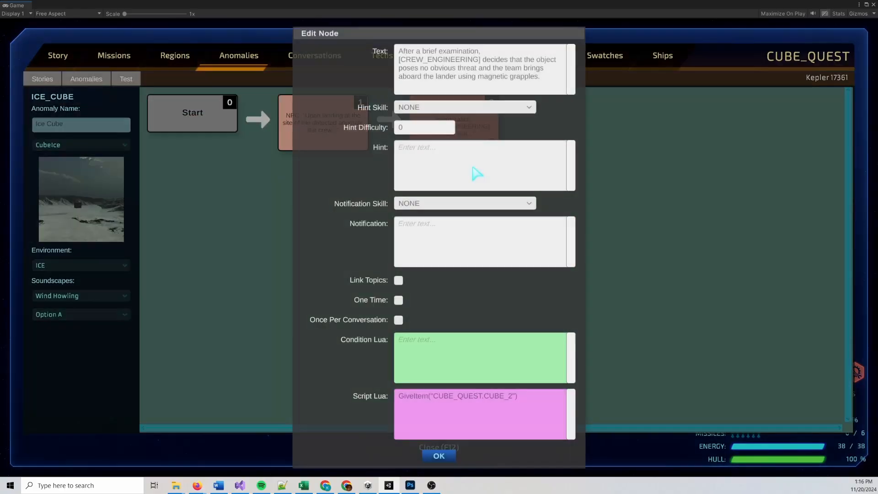
pyautogui.click(551, 408)
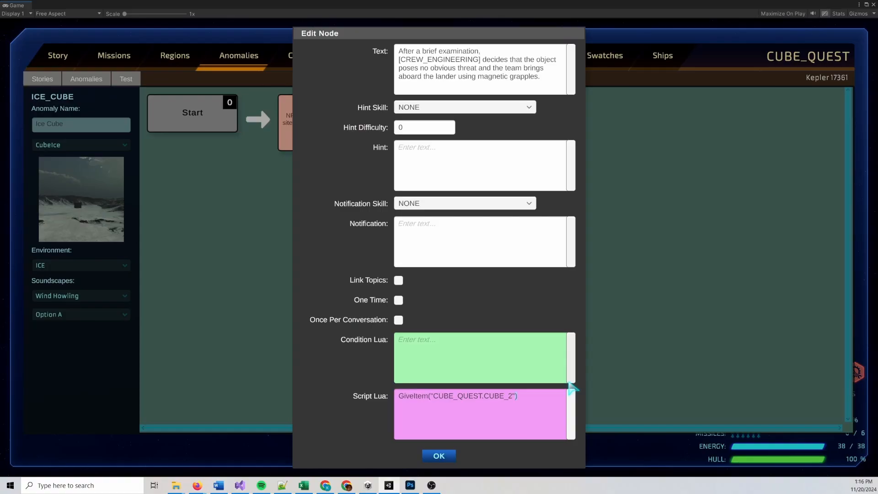
pyautogui.hotkey('ctrl', 'v')
pyautogui.click(439, 455)
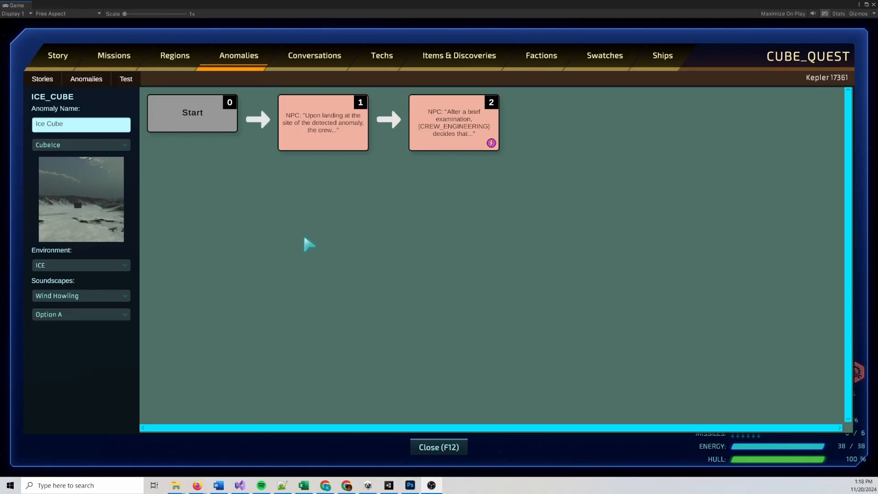
# Switch to the region editor and reload CUBE_REGION so its sectors are shown
pyautogui.click(174, 55)
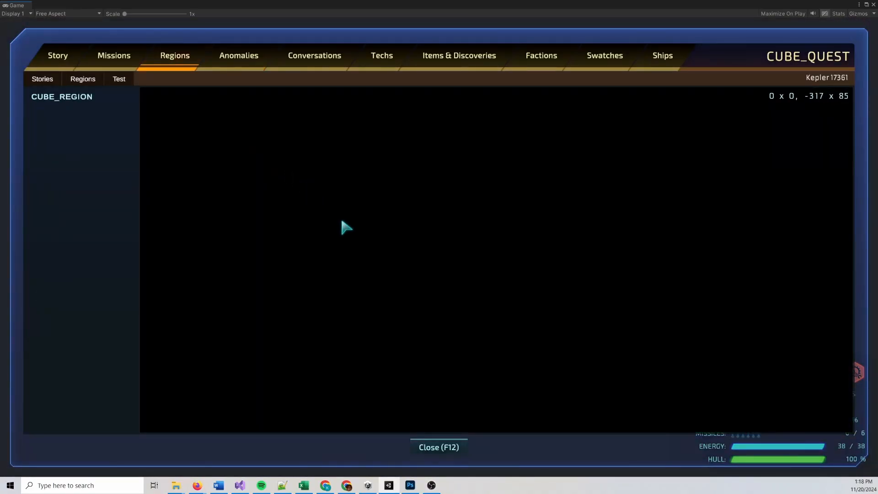
pyautogui.click(82, 79)
pyautogui.moveTo(90, 97)
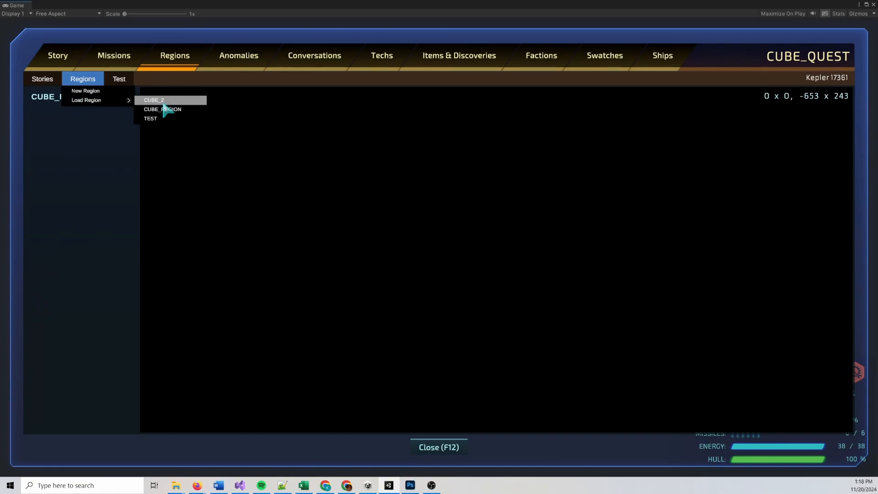
pyautogui.click(162, 99)
pyautogui.click(83, 79)
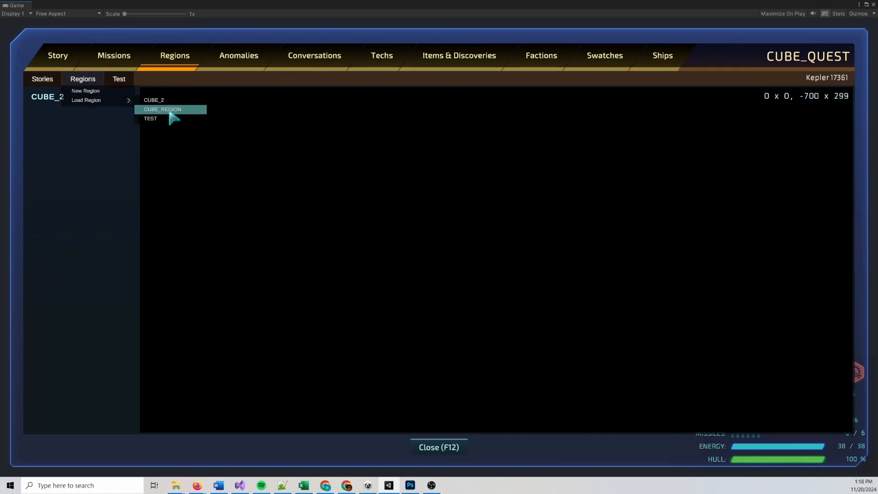
pyautogui.click(168, 108)
# Assign the Desert Cube anomaly to the Desert D1 planet in sector 1 x 0
pyautogui.scroll(-5, 434, 249)
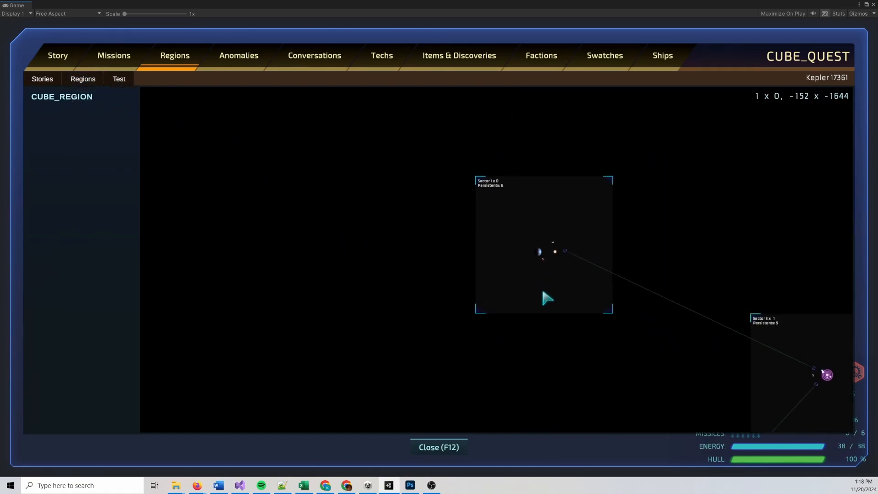
pyautogui.moveTo(547, 296); pyautogui.dragTo(469, 291)
pyautogui.scroll(5, 498, 287)
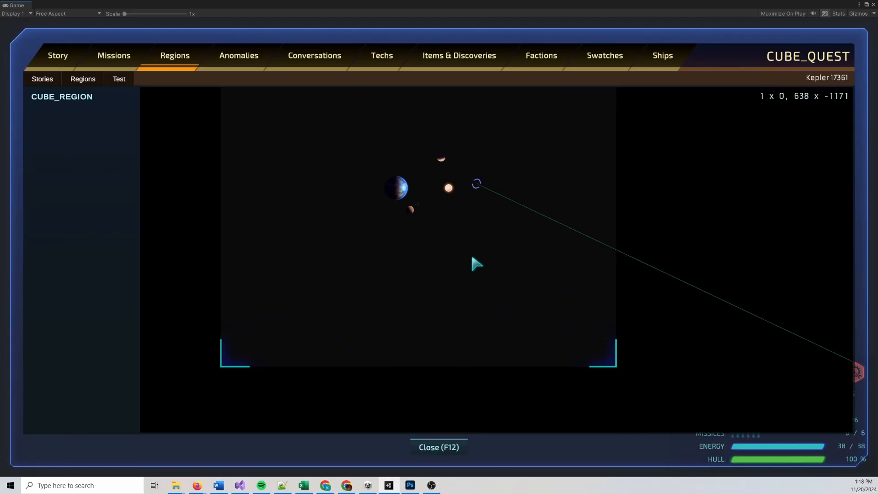
pyautogui.scroll(-1, 472, 292)
pyautogui.scroll(4, 472, 295)
pyautogui.moveTo(323, 233); pyautogui.dragTo(413, 276)
pyautogui.scroll(1, 397, 254)
pyautogui.moveTo(397, 255); pyautogui.dragTo(492, 307)
pyautogui.moveTo(458, 263); pyautogui.dragTo(457, 326)
pyautogui.scroll(-2, 457, 327)
pyautogui.click(415, 300)
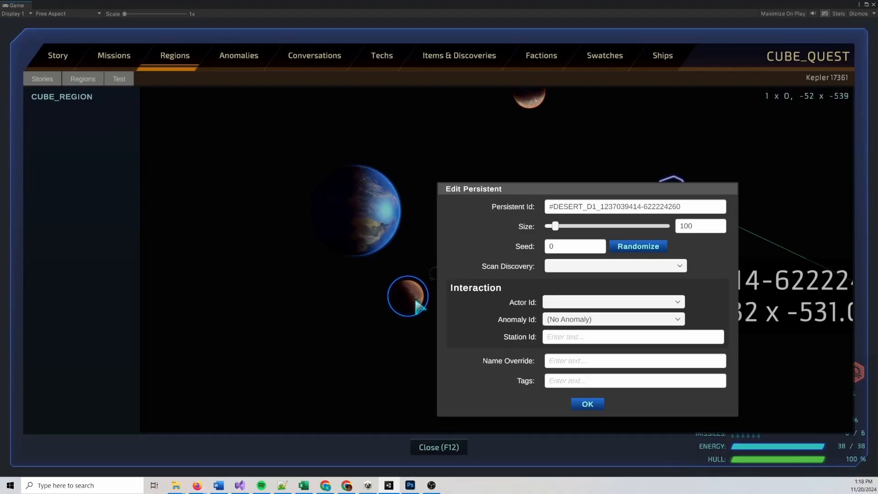
pyautogui.click(618, 320)
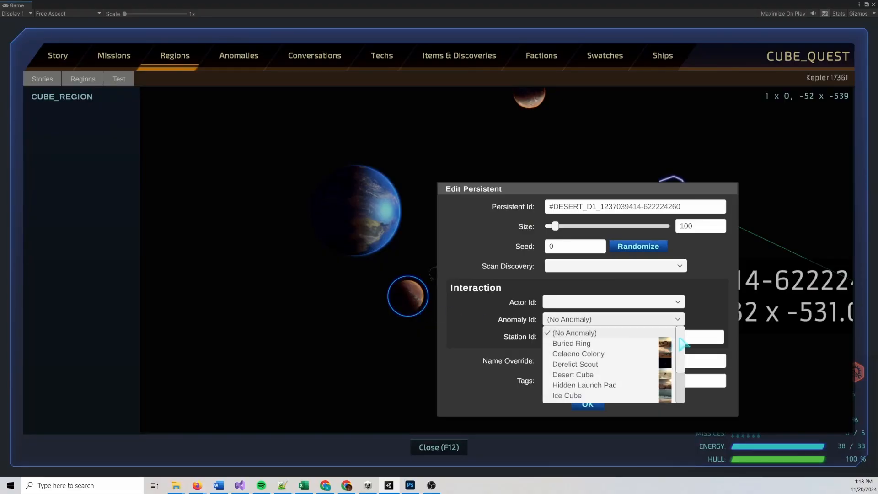
pyautogui.scroll(-2, 683, 344)
pyautogui.click(606, 356)
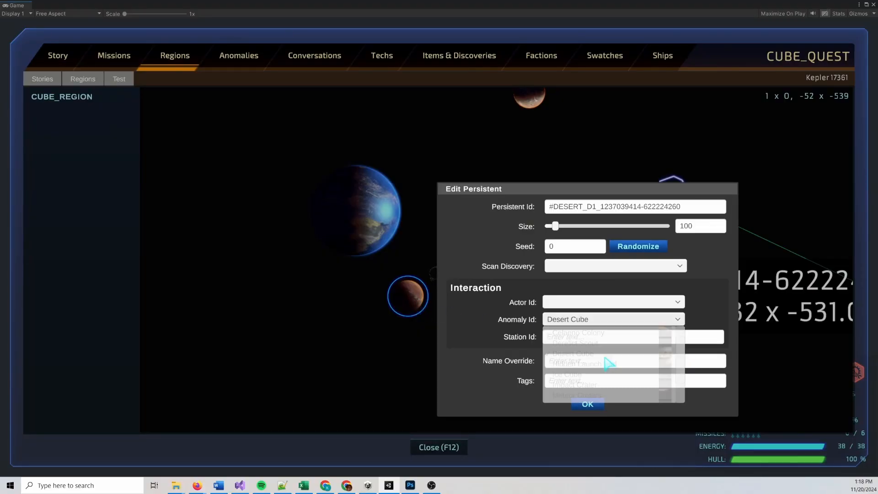
pyautogui.click(588, 403)
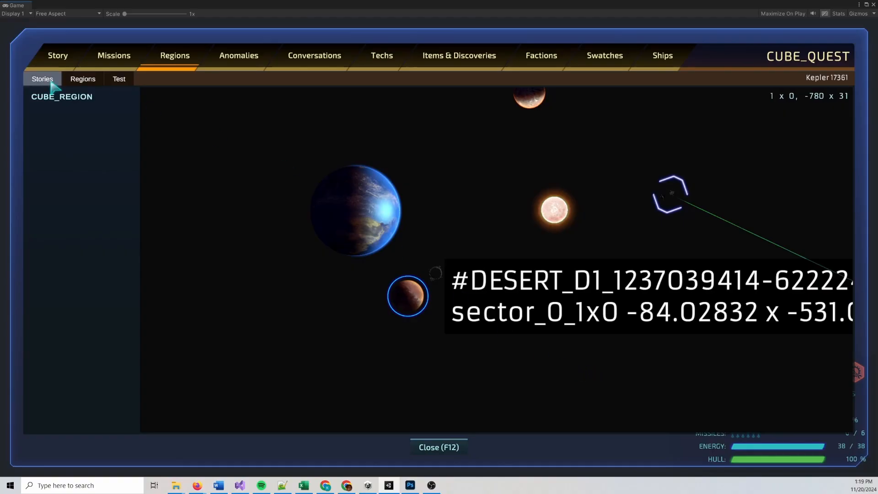
# Start a test of the region, scan and survey the Desert D1 planet, and have the team return to the ship
pyautogui.click(120, 79)
pyautogui.click(128, 109)
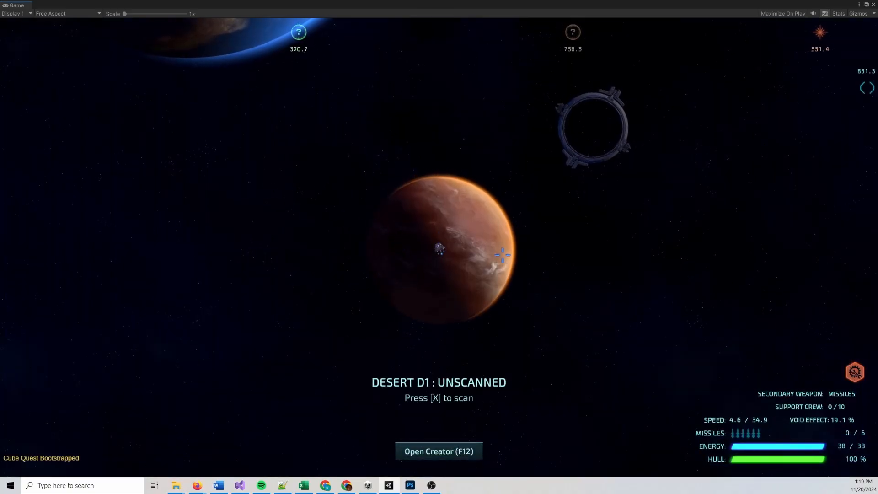
pyautogui.press('x')
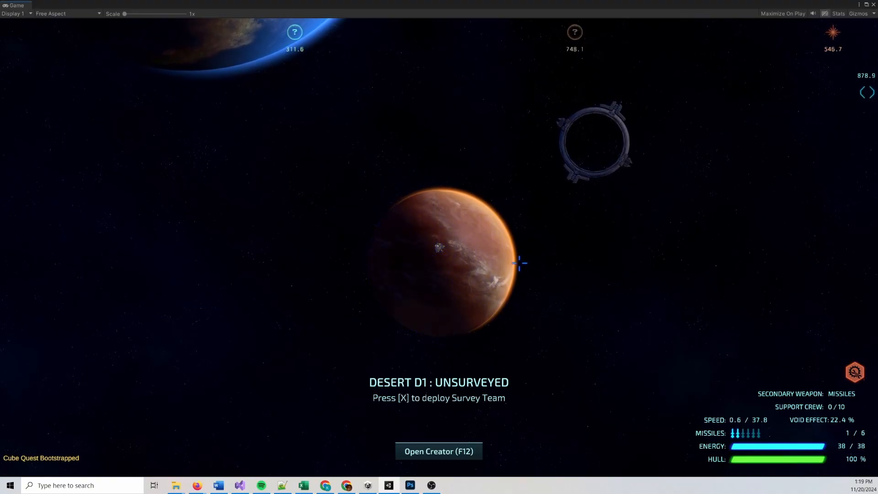
pyautogui.press('x')
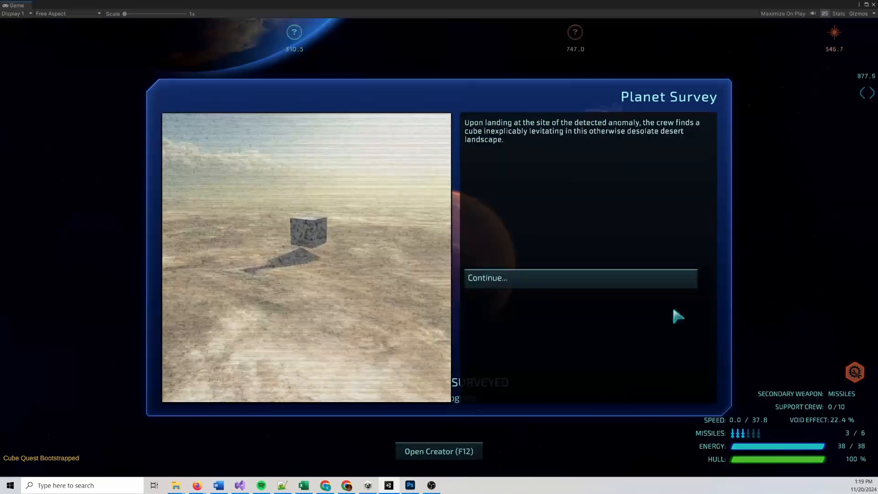
pyautogui.click(590, 280)
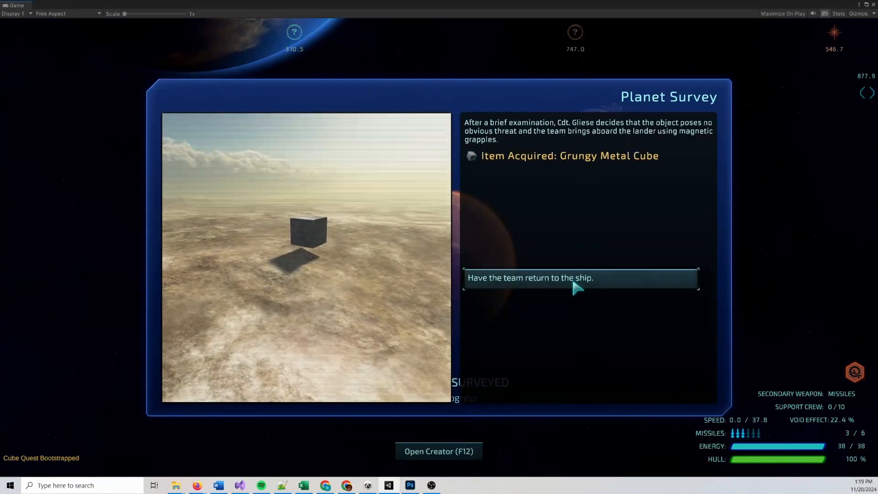
pyautogui.click(574, 282)
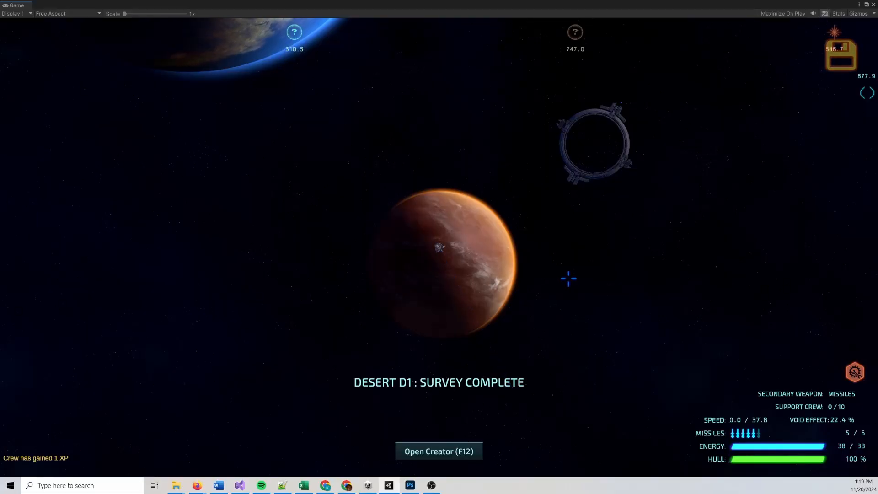
# Analyze the Grungy Metal Cube in the ship's cargo and quit the test game to the menu
pyautogui.press('Tab')
pyautogui.click(244, 55)
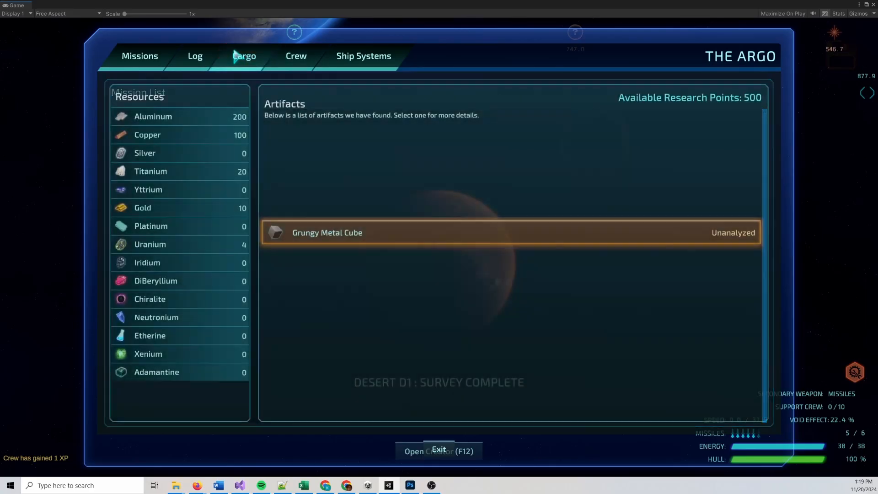
pyautogui.click(359, 224)
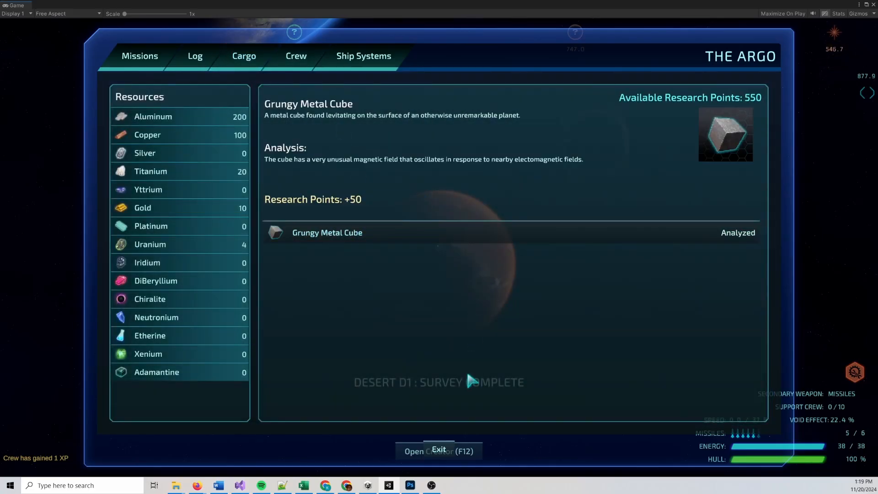
pyautogui.click(438, 451)
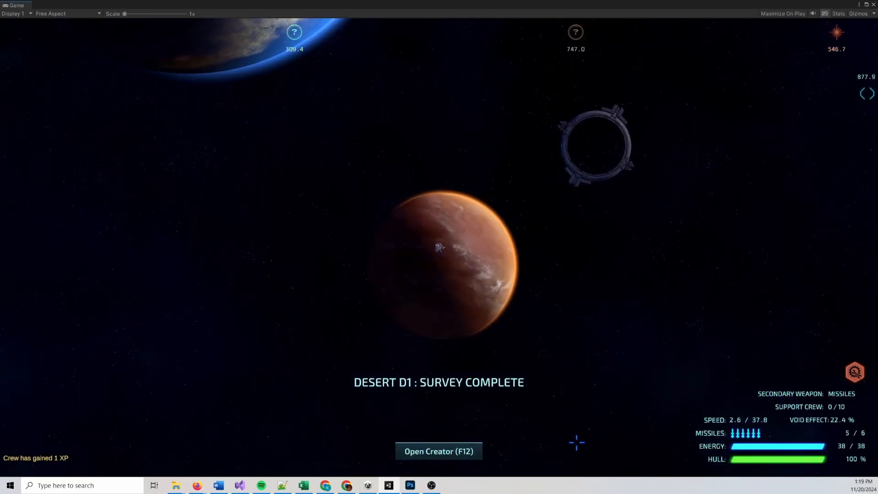
pyautogui.press('Escape')
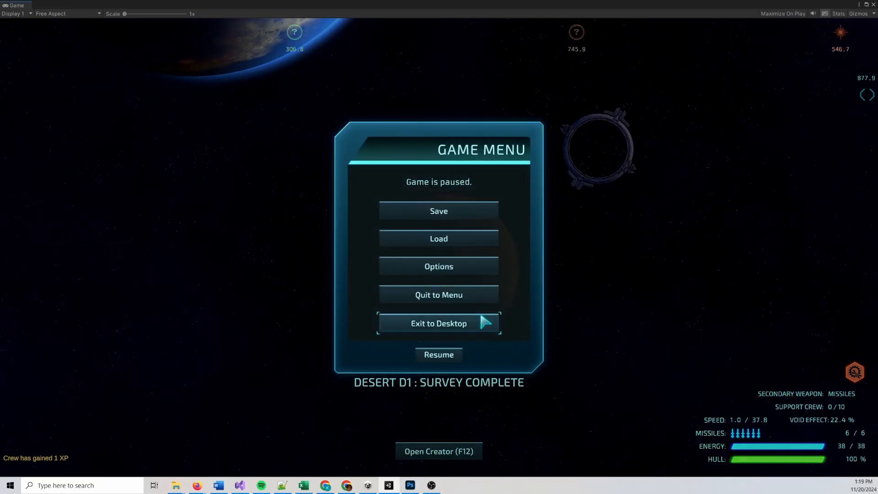
pyautogui.click(475, 296)
# Add a Rocky R2 planet of size about 125 with a randomized seed beside the procedural marker in sector 3 x -1
pyautogui.scroll(-5, 662, 354)
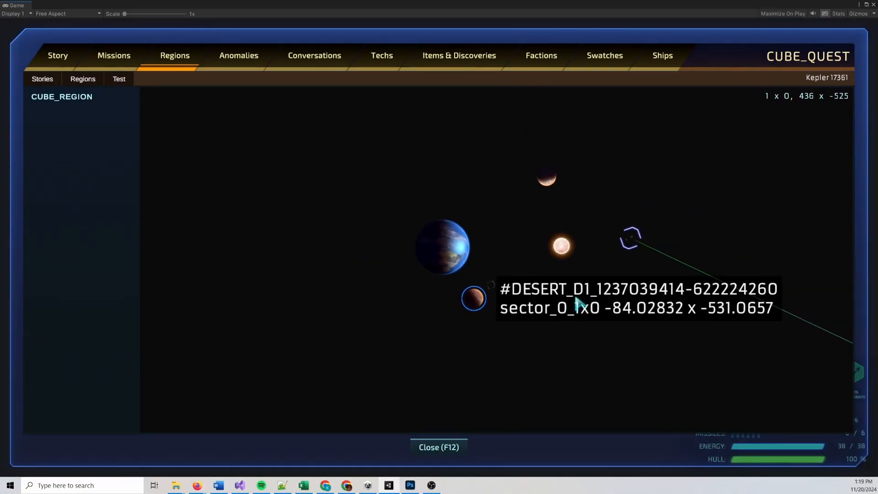
pyautogui.scroll(-2, 668, 359)
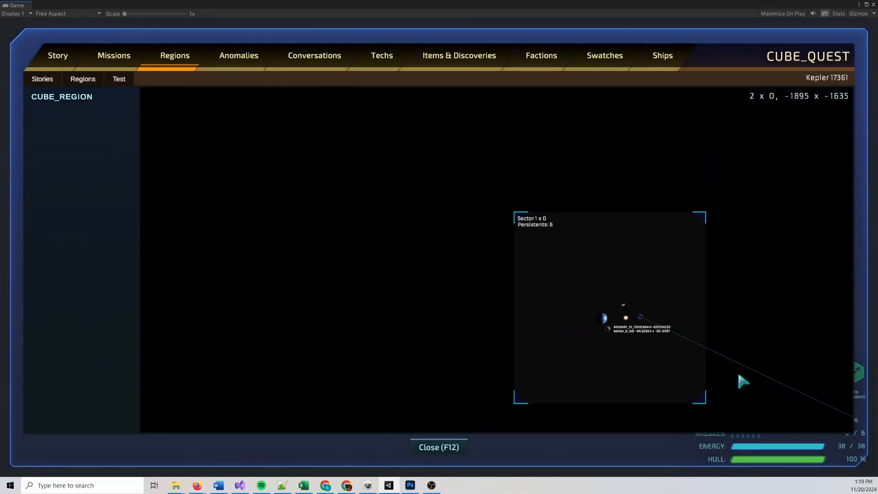
pyautogui.moveTo(744, 394); pyautogui.dragTo(725, 343)
pyautogui.moveTo(774, 399); pyautogui.dragTo(608, 258)
pyautogui.scroll(3, 663, 340)
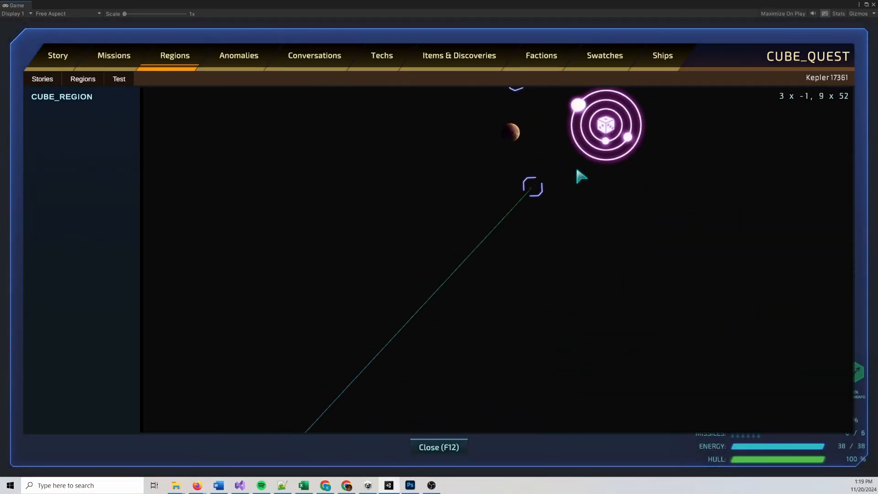
pyautogui.rightClick(580, 176)
pyautogui.click(485, 185)
# Assign the Rocky Cube anomaly to the new Rocky R2 planet
pyautogui.click(471, 205)
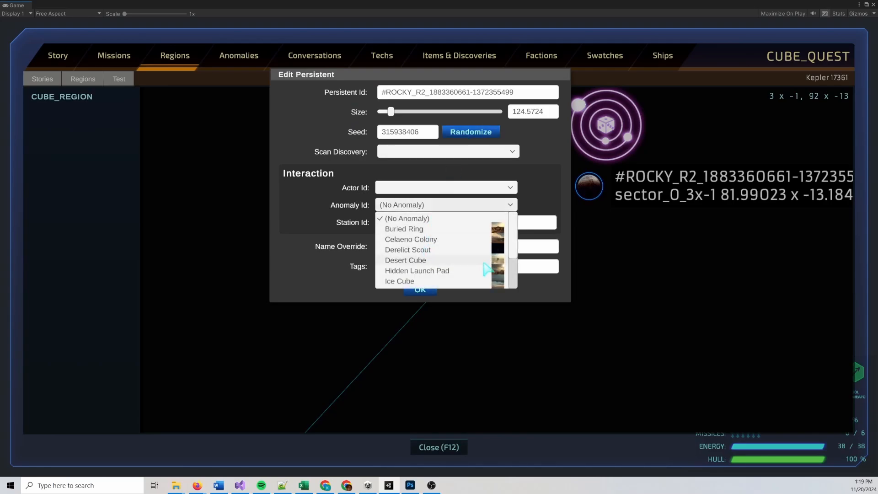
pyautogui.moveTo(514, 240); pyautogui.dragTo(514, 275)
pyautogui.click(437, 264)
pyautogui.click(421, 290)
# Add an Ice H2 planet of size about 89 with a randomized seed above the procedural marker in sector 2 x -2
pyautogui.scroll(-3, 442, 353)
pyautogui.scroll(-4, 388, 350)
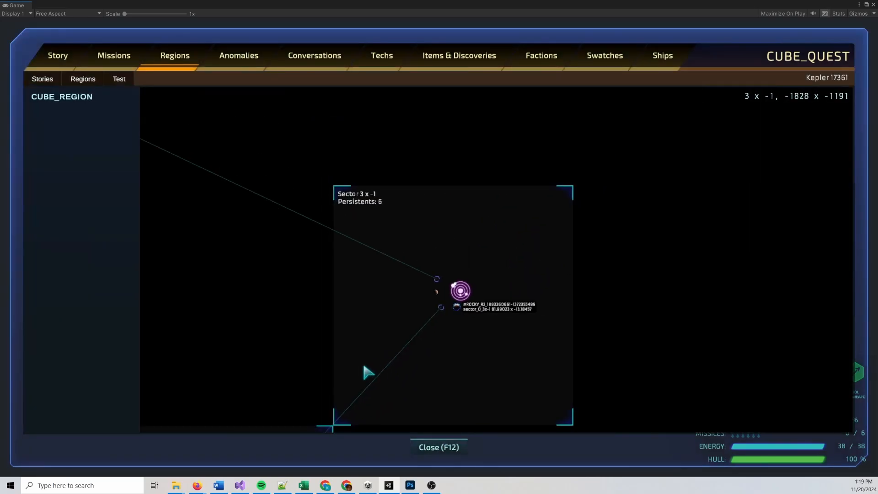
pyautogui.scroll(1, 369, 353)
pyautogui.moveTo(293, 343); pyautogui.dragTo(464, 163)
pyautogui.scroll(5, 483, 341)
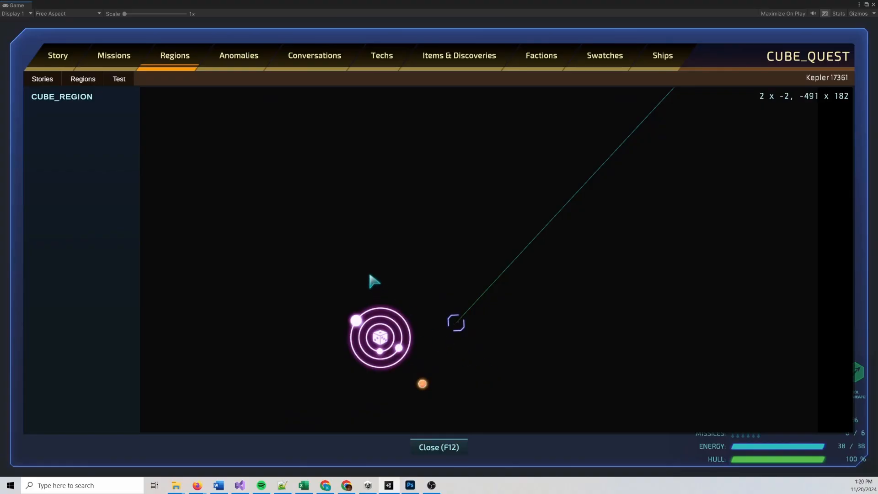
pyautogui.rightClick(368, 272)
pyautogui.moveTo(400, 222)
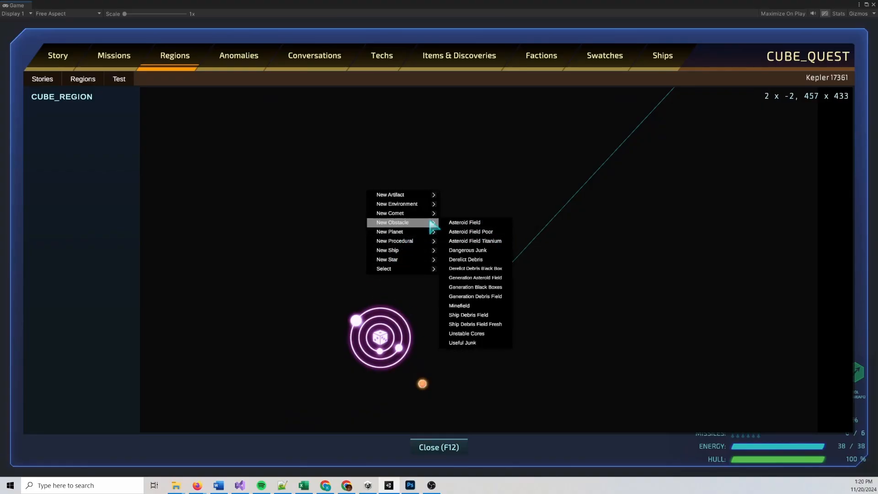
pyautogui.moveTo(430, 232)
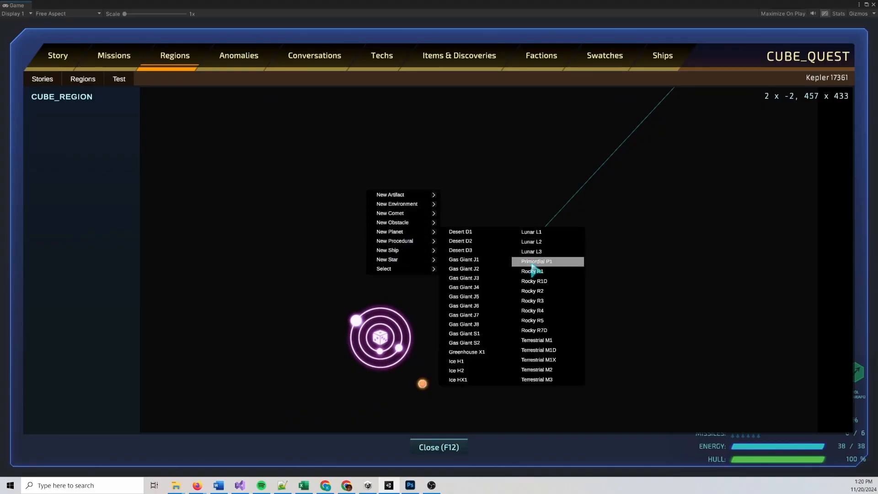
pyautogui.click(456, 360)
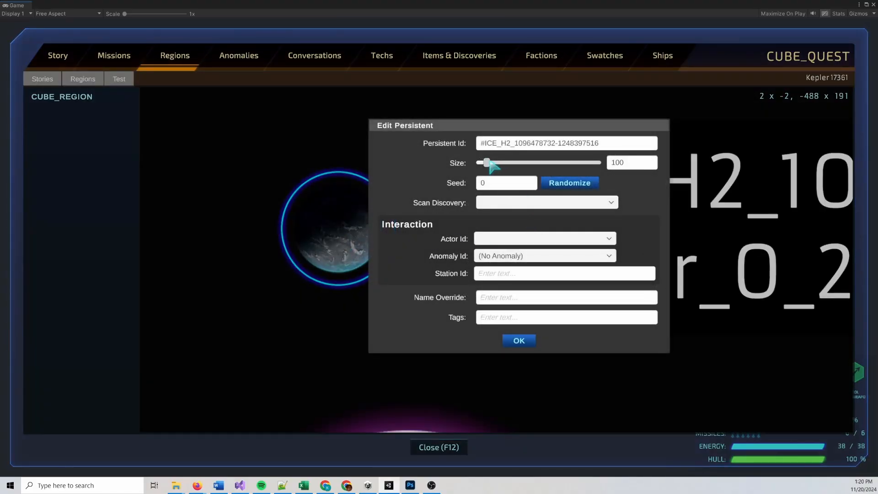
pyautogui.moveTo(490, 164); pyautogui.dragTo(485, 163)
pyautogui.click(569, 182)
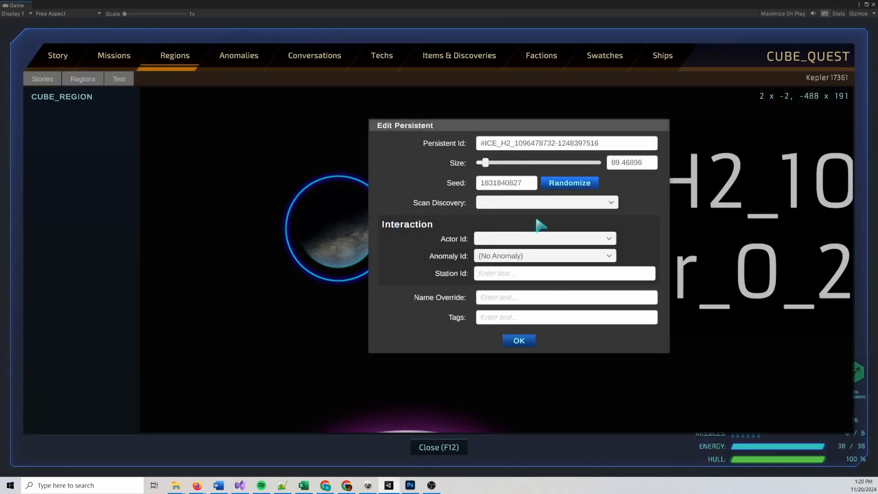
# Assign the Ice Cube anomaly to the new Ice H2 planet and save the story
pyautogui.click(555, 256)
pyautogui.scroll(-1, 612, 294)
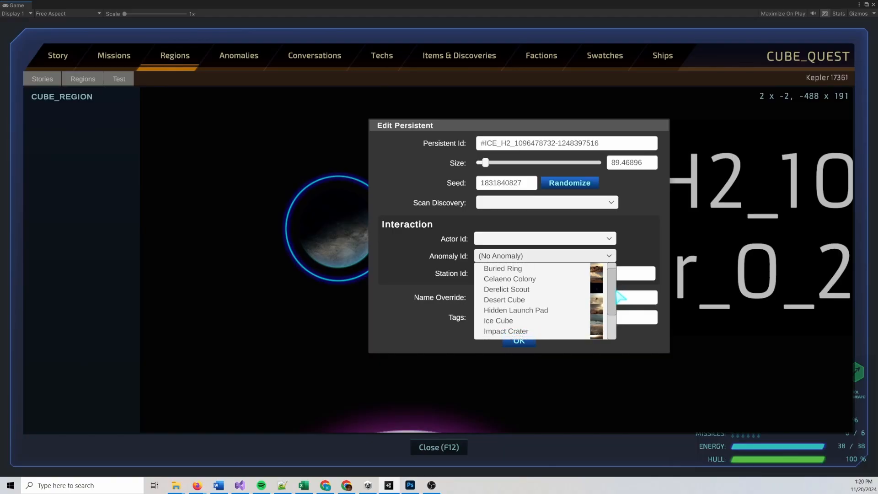
pyautogui.click(529, 318)
pyautogui.click(526, 340)
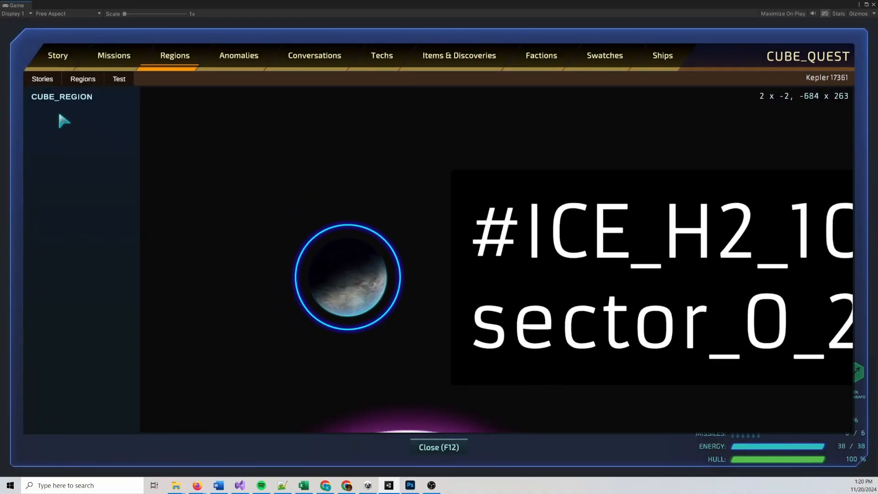
pyautogui.click(55, 81)
pyautogui.click(53, 109)
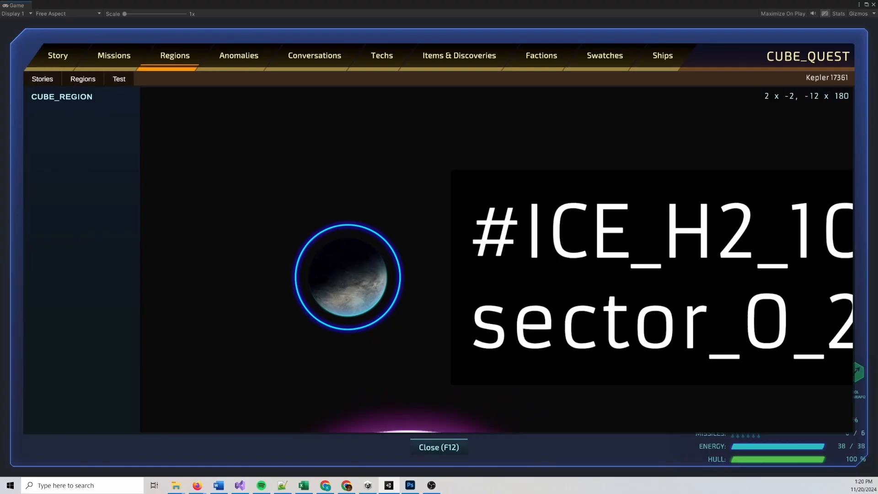
pyautogui.hotkey('alt', 'Tab')
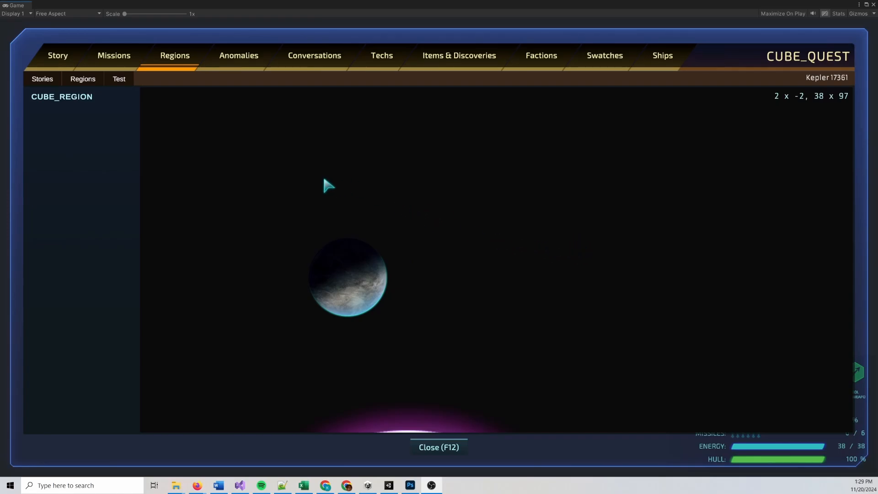
# Return to the Ice Cube anomaly and examine the AdjustValue line in its second dialogue node's Lua script
pyautogui.click(112, 55)
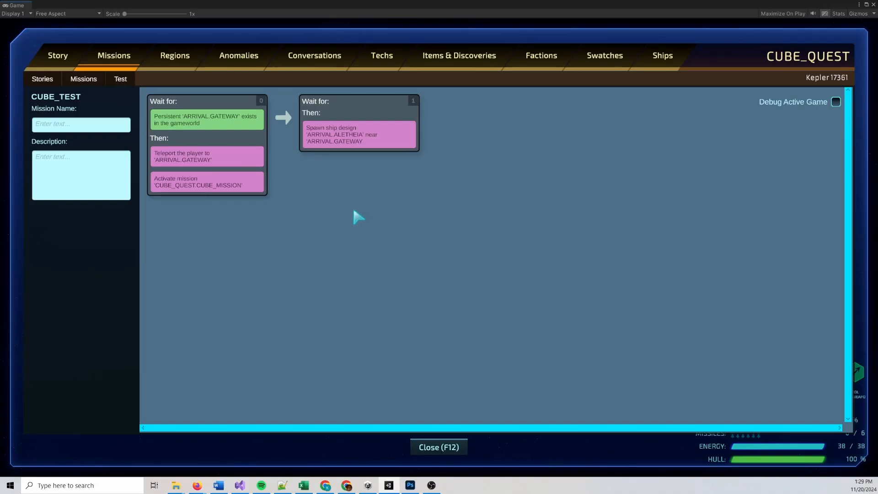
pyautogui.click(239, 55)
pyautogui.doubleClick(443, 142)
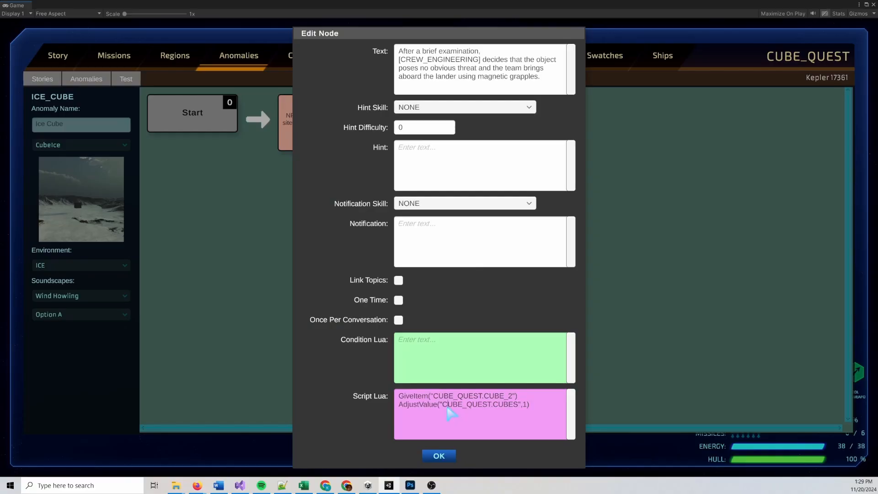
pyautogui.moveTo(447, 407); pyautogui.dragTo(519, 409)
pyautogui.hotkey('ctrl', 'c')
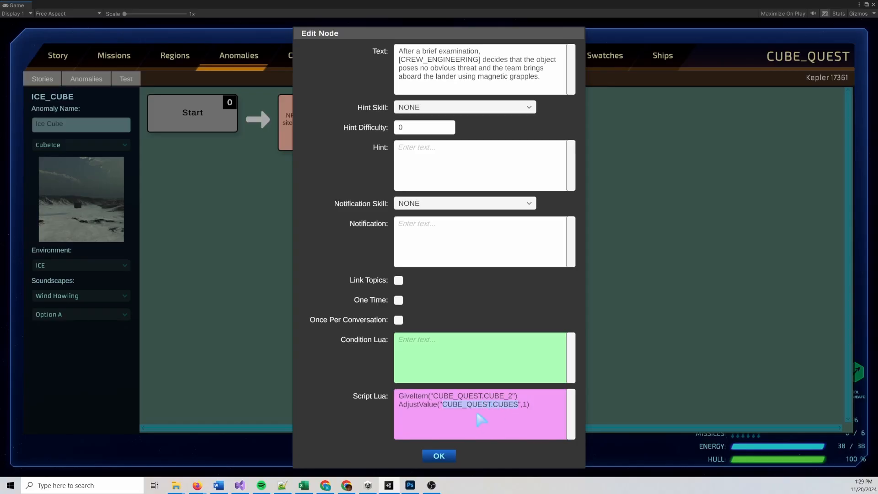
pyautogui.click(438, 456)
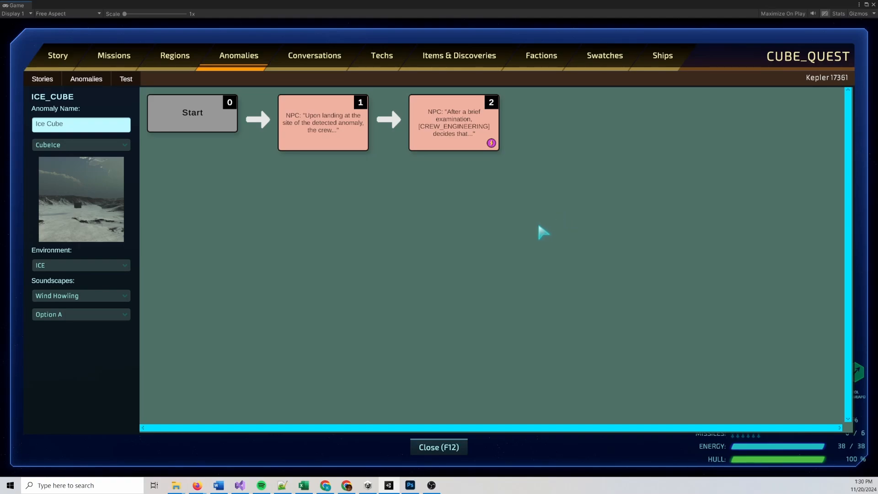
# Load the CUBE_QUEST.CUBE_MISSION mission and add a new lane after its first lane
pyautogui.click(117, 59)
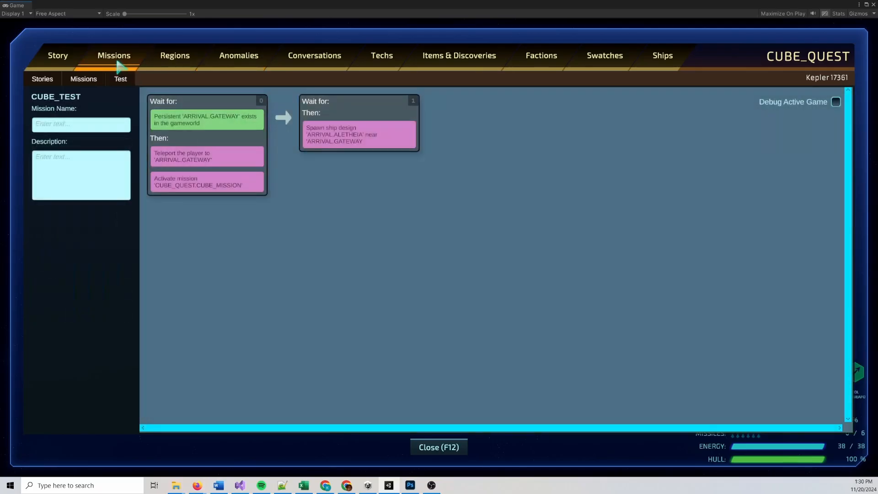
pyautogui.click(83, 78)
pyautogui.moveTo(96, 99)
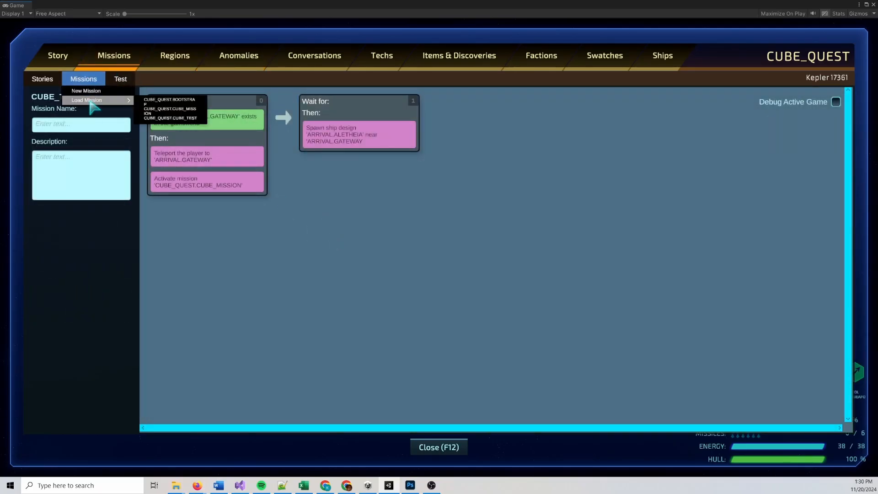
pyautogui.click(199, 109)
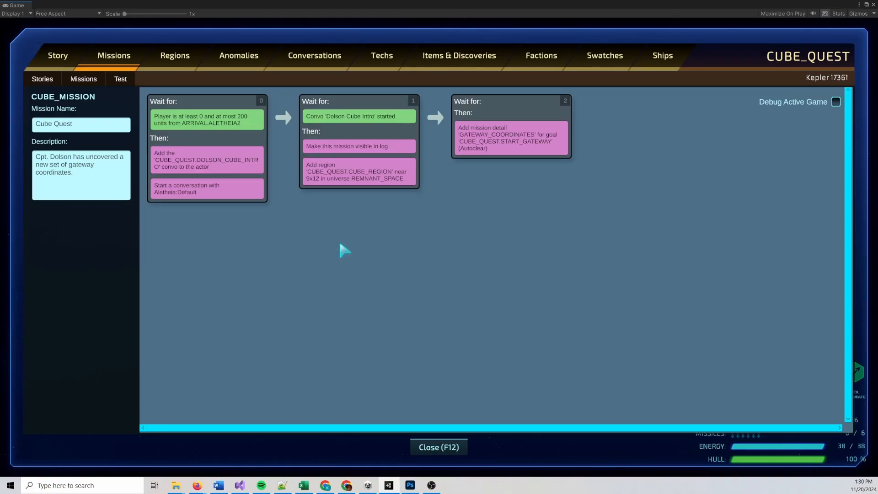
pyautogui.rightClick(194, 139)
pyautogui.moveTo(202, 142)
pyautogui.moveTo(253, 152)
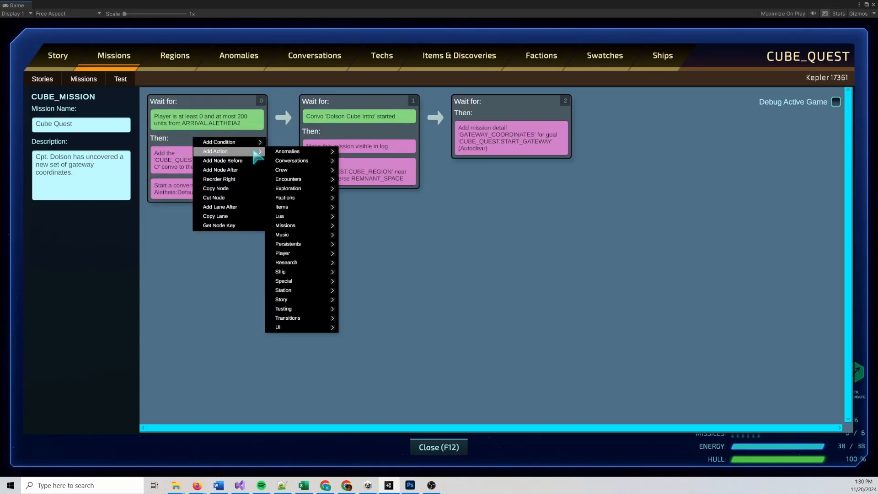
pyautogui.click(241, 208)
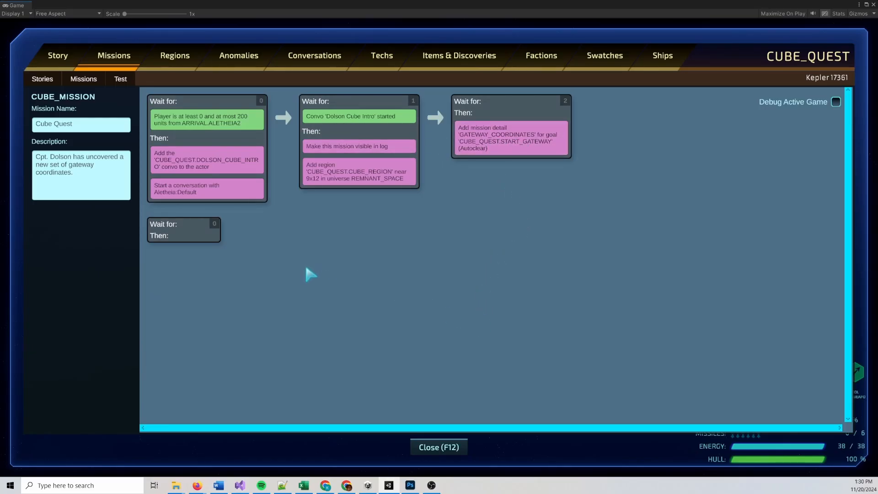
# Add a game variable condition to the new lane's first node, requiring CUBE_QUEST.CUBES with a minimum value of 1
pyautogui.rightClick(195, 231)
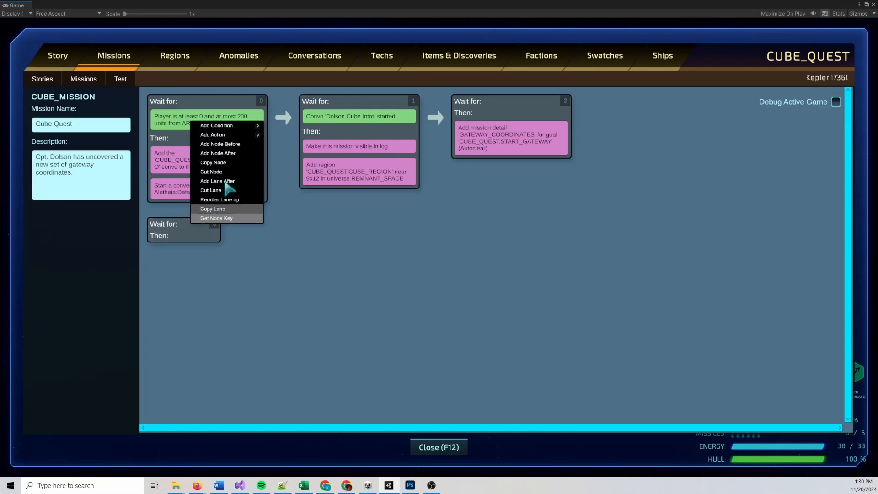
pyautogui.moveTo(239, 126)
pyautogui.moveTo(293, 181)
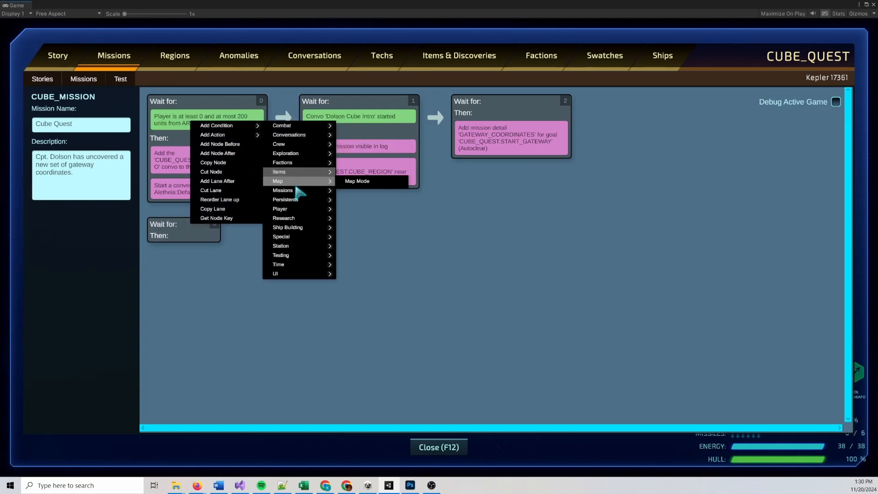
pyautogui.moveTo(316, 190)
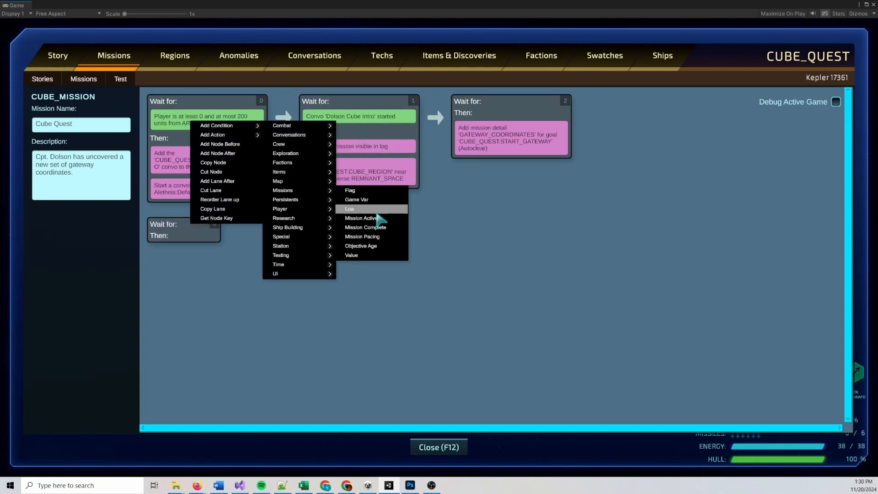
pyautogui.click(361, 255)
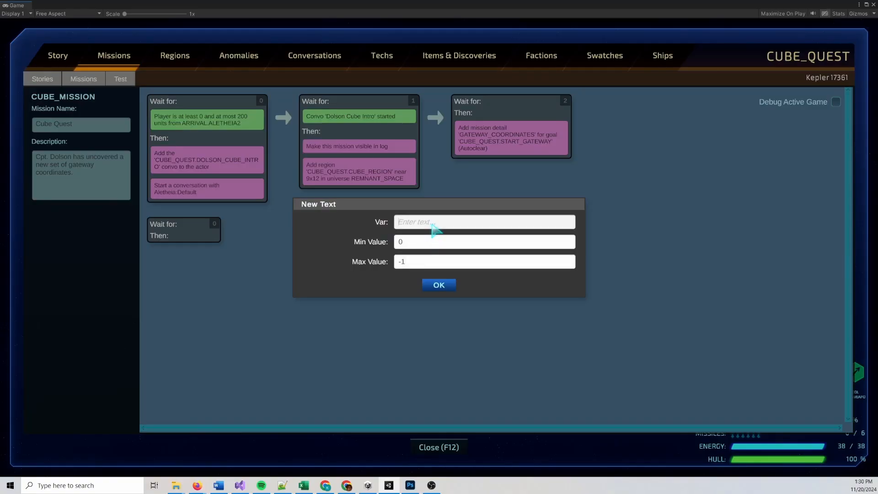
pyautogui.hotkey('ctrl', 'v')
pyautogui.click(430, 241)
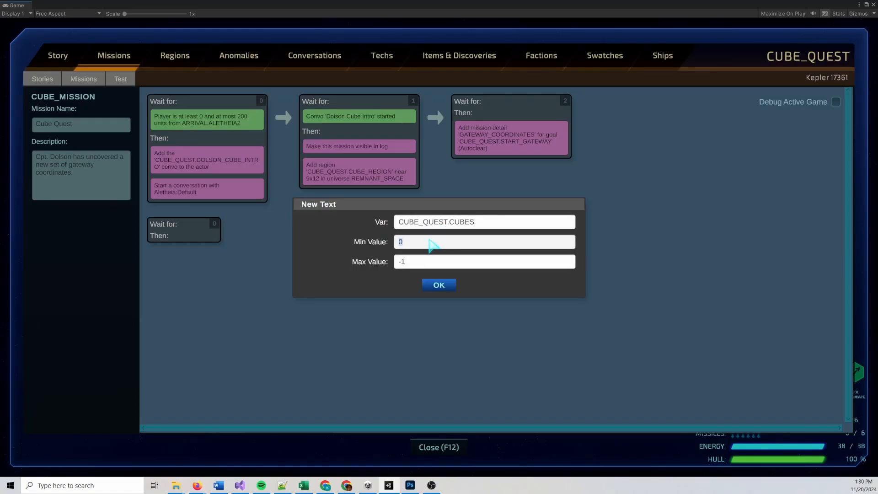
pyautogui.write('1')
pyautogui.click(438, 286)
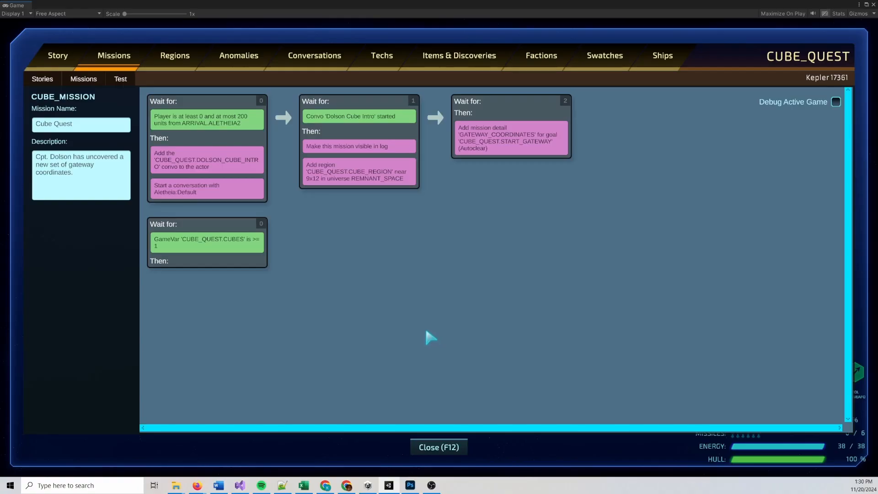
# Add an empty node after the CUBES condition node in the second lane
pyautogui.rightClick(230, 228)
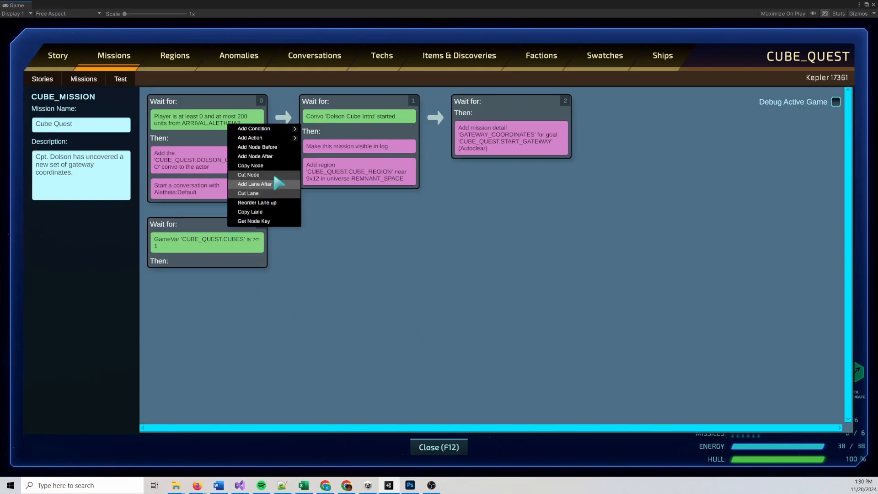
pyautogui.click(277, 158)
pyautogui.rightClick(348, 231)
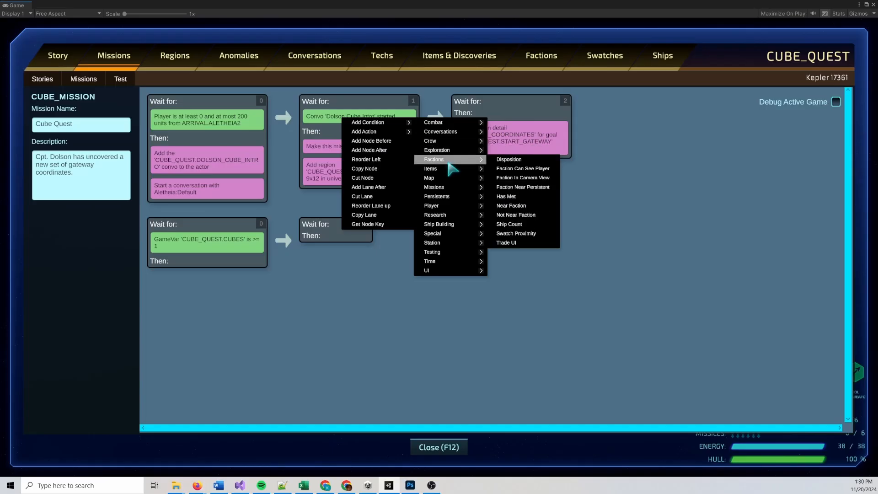
pyautogui.moveTo(451, 169)
pyautogui.moveTo(454, 142)
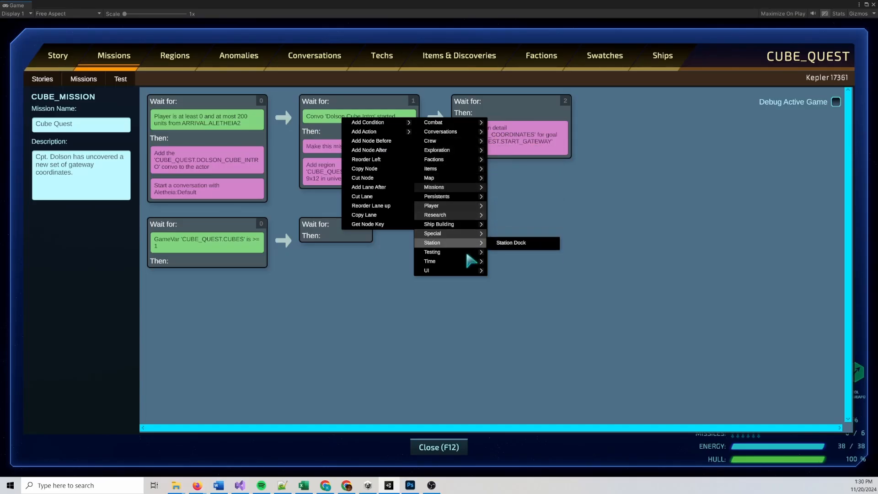
pyautogui.moveTo(452, 261)
pyautogui.click(522, 258)
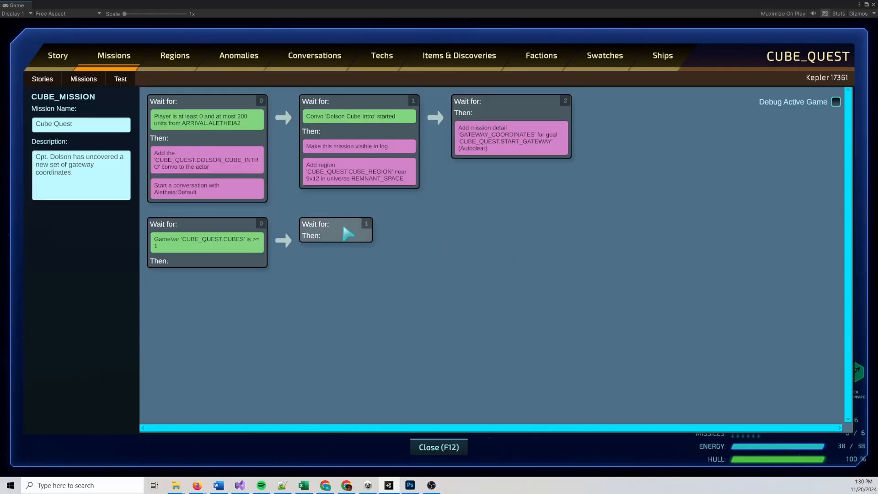
# Give the empty second-lane node a delay condition of 3 seconds of in-game time
pyautogui.rightClick(341, 116)
pyautogui.moveTo(391, 119)
pyautogui.moveTo(452, 258)
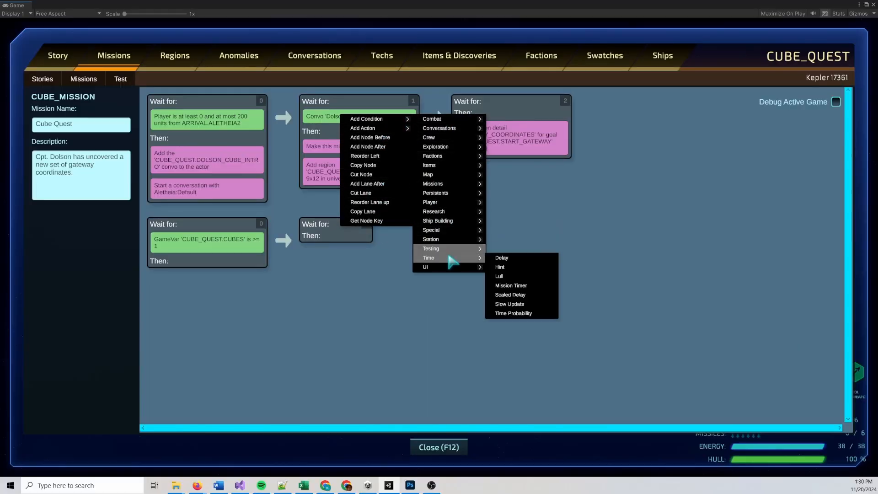
pyautogui.click(497, 257)
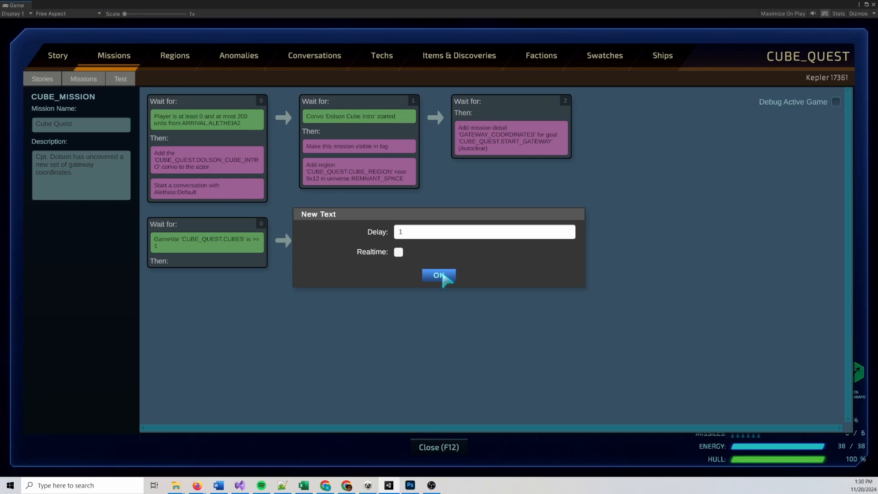
pyautogui.click(427, 231)
pyautogui.write('3')
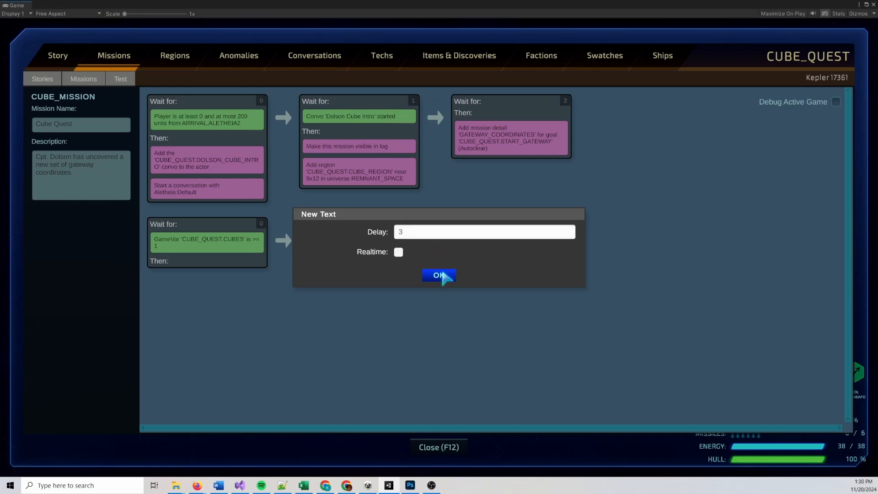
pyautogui.click(440, 274)
pyautogui.click(353, 244)
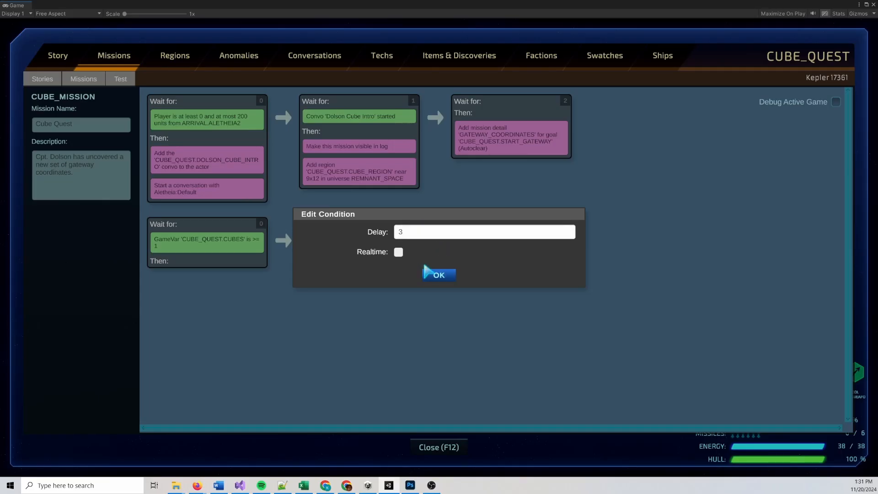
pyautogui.click(438, 275)
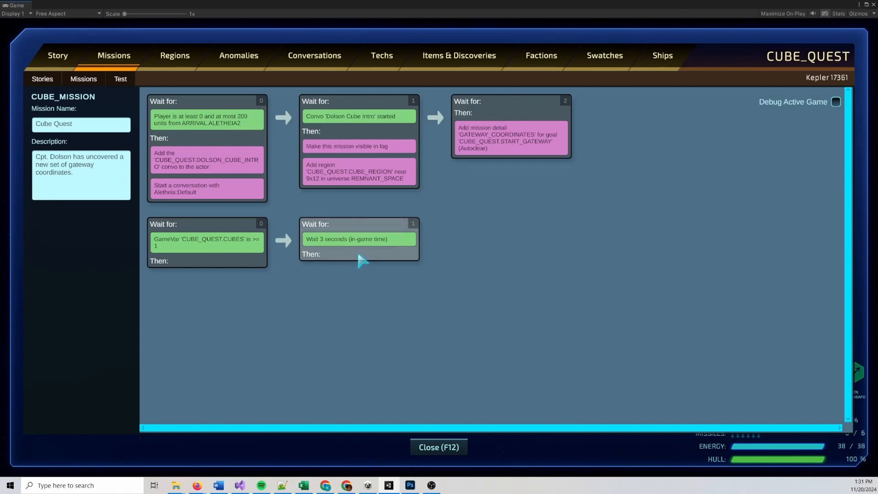
# Add an ENGINEERING crew skill notification to the delay node, pasting the message starting "Interesting! The magnetic field is complex enough to encode information."
pyautogui.rightClick(358, 259)
pyautogui.moveTo(389, 155)
pyautogui.moveTo(462, 174)
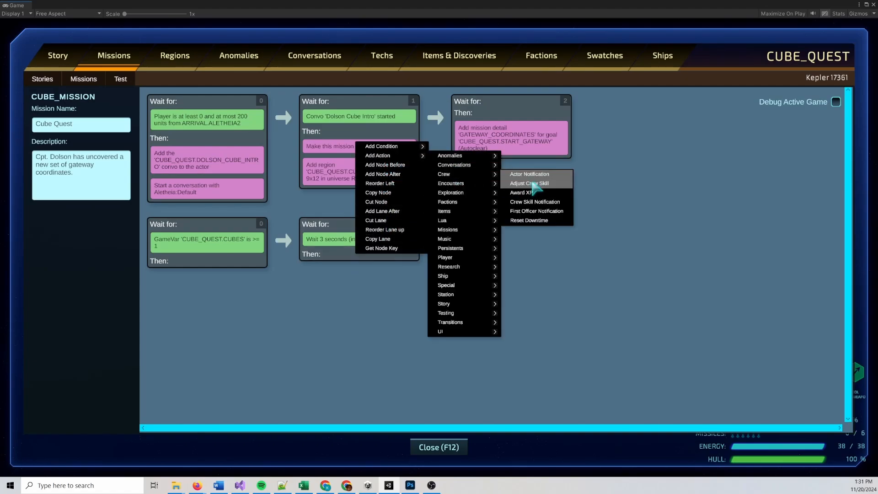
pyautogui.click(534, 201)
pyautogui.rightClick(395, 258)
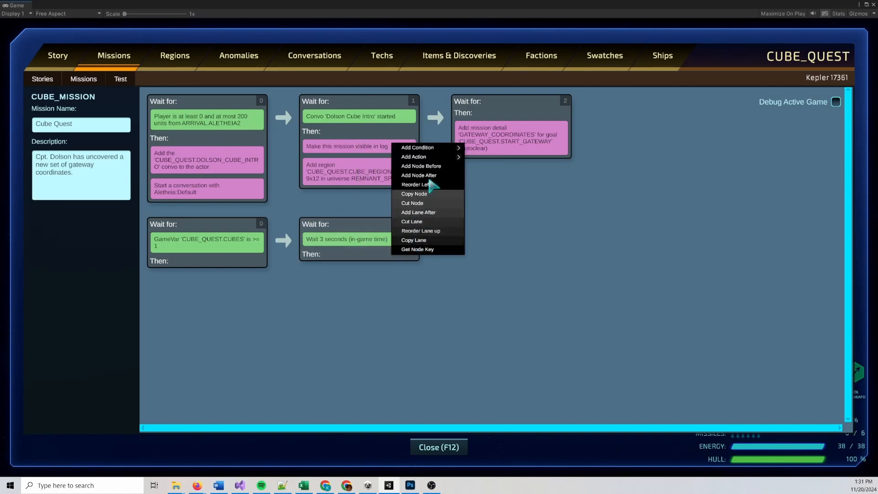
pyautogui.moveTo(434, 159)
pyautogui.moveTo(503, 176)
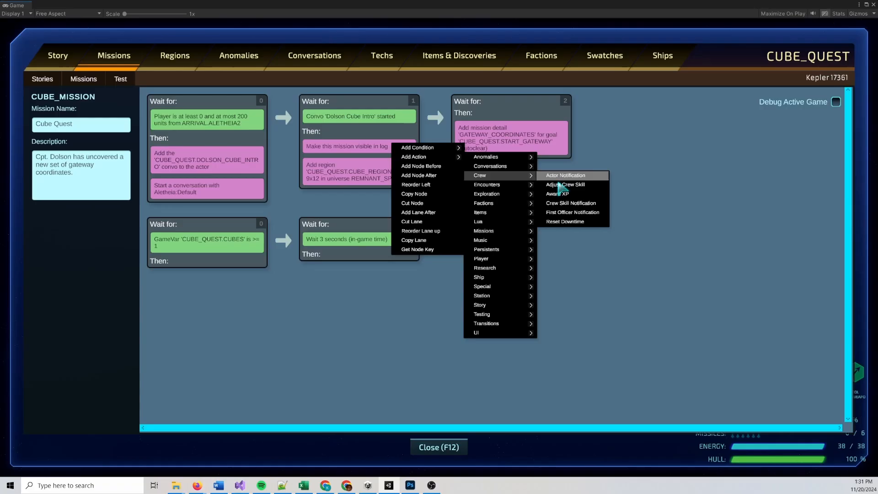
pyautogui.click(572, 203)
pyautogui.click(484, 195)
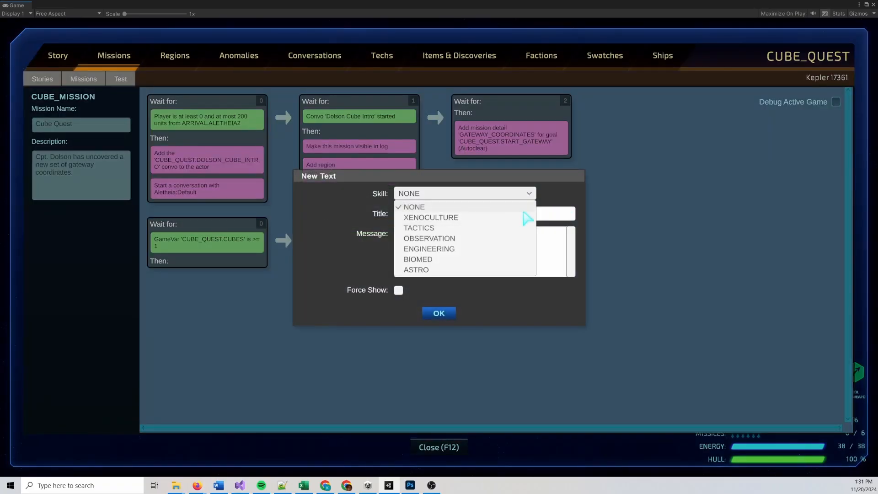
pyautogui.click(460, 250)
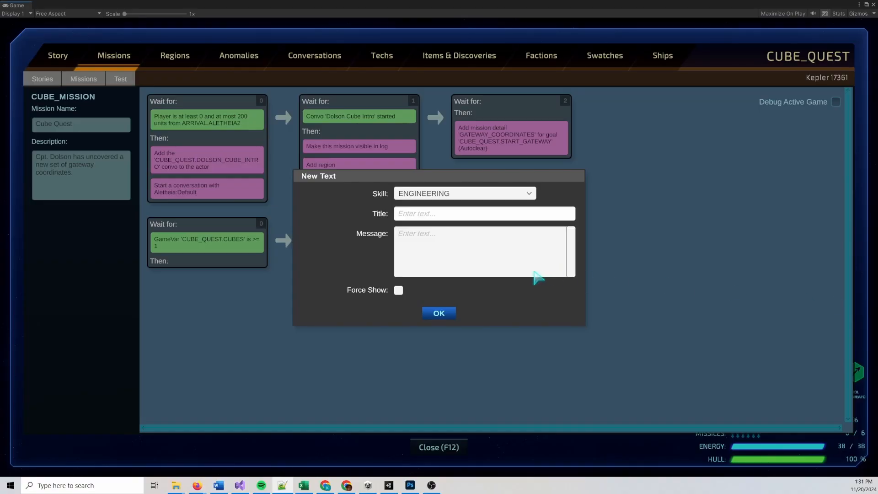
pyautogui.write("Interesting! The magnetic field is complex enough to encode information. I wonder if this could be another Heretic data storage artifact. I'd need to see other examples to be sure.")
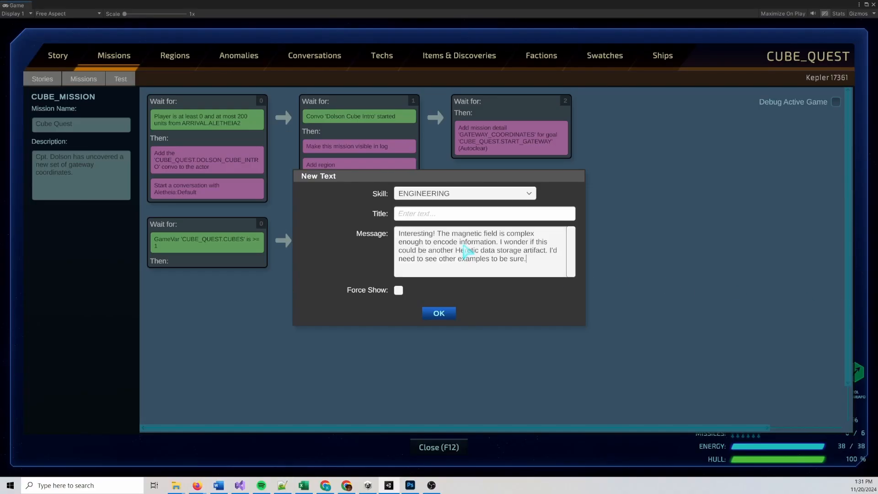
pyautogui.click(433, 318)
# Add a node after the notification node, copy the CUBE_QUEST.CUBES condition into it, and set its minimum value to 2
pyautogui.rightClick(362, 230)
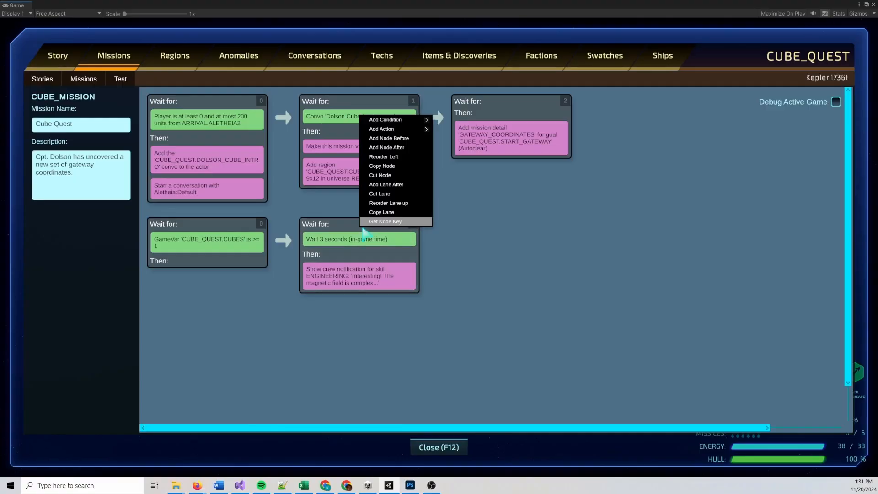
pyautogui.click(386, 147)
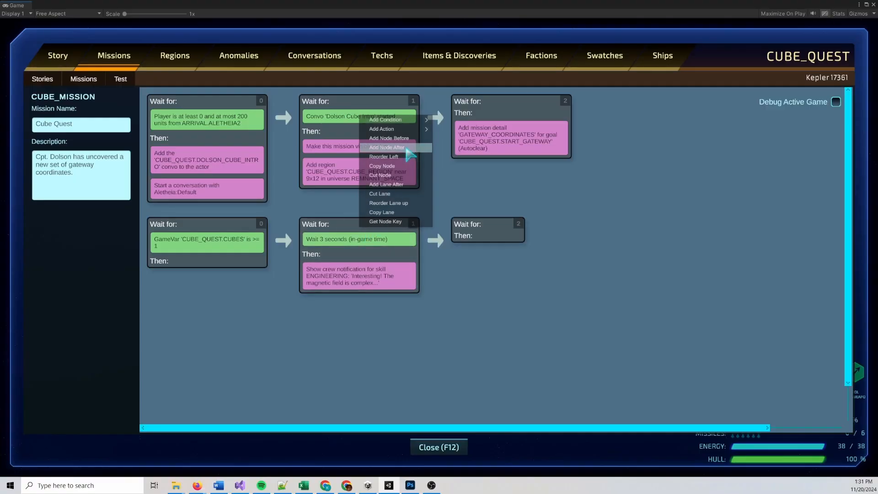
pyautogui.rightClick(240, 247)
pyautogui.click(261, 225)
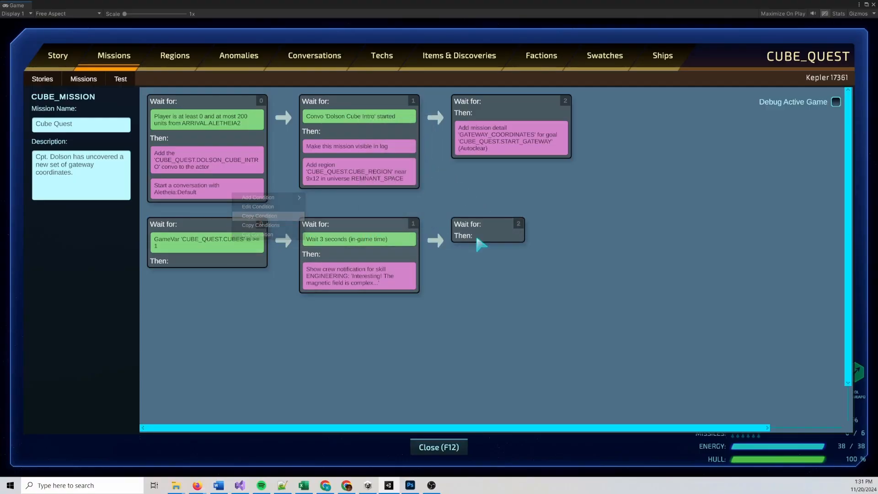
pyautogui.rightClick(509, 232)
pyautogui.click(525, 120)
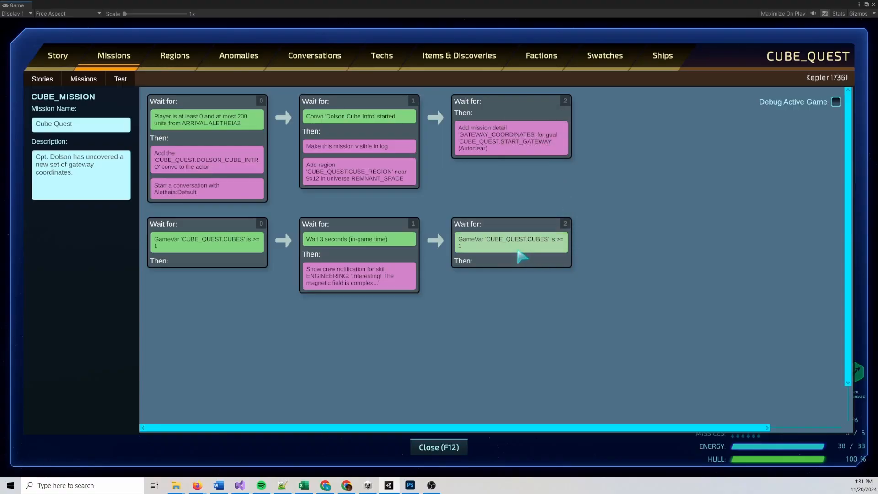
pyautogui.click(522, 256)
pyautogui.doubleClick(414, 241)
pyautogui.write('2')
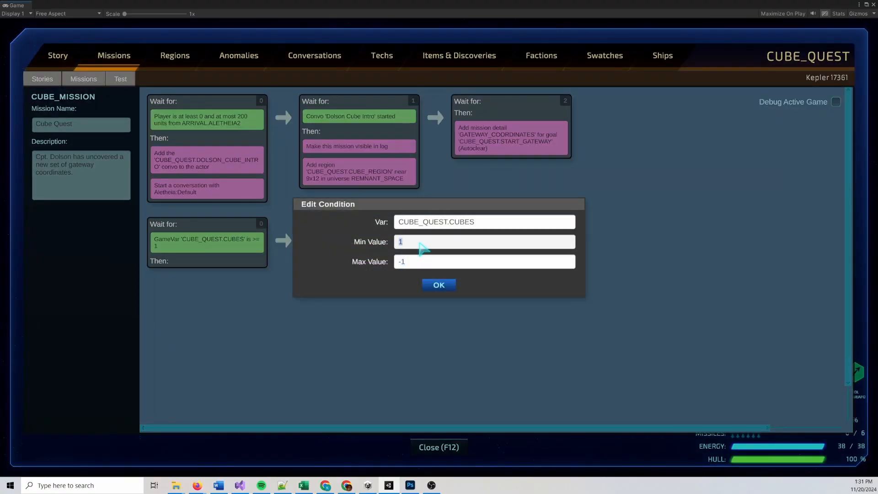
pyautogui.click(438, 285)
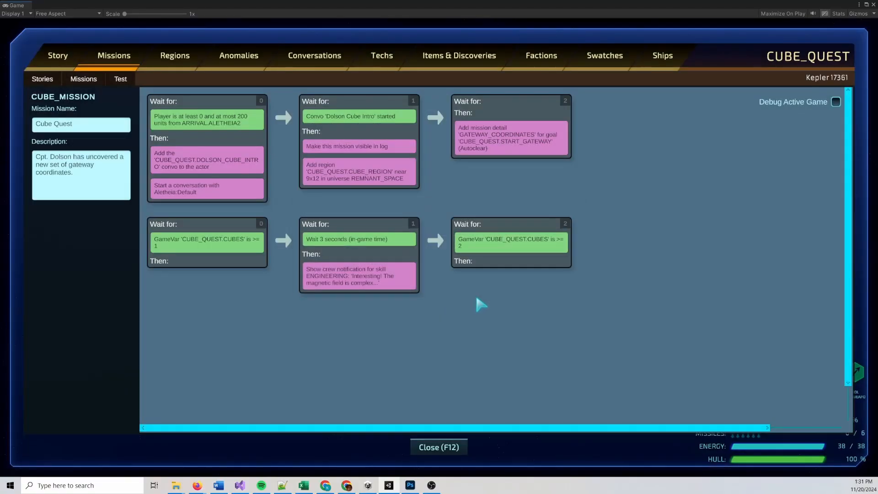
# Copy the second lane's 3-second delay node with its ENGINEERING notification and paste it after the CUBES >= 2 node
pyautogui.rightClick(377, 224)
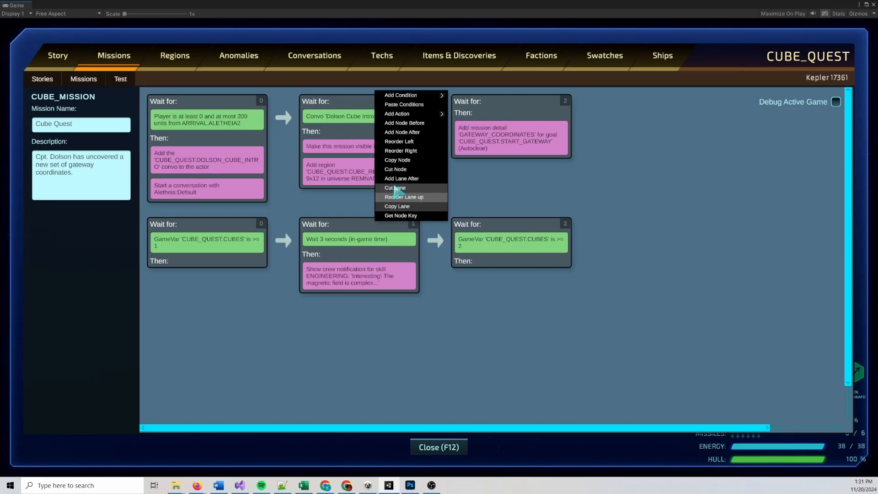
pyautogui.click(397, 160)
pyautogui.rightClick(529, 232)
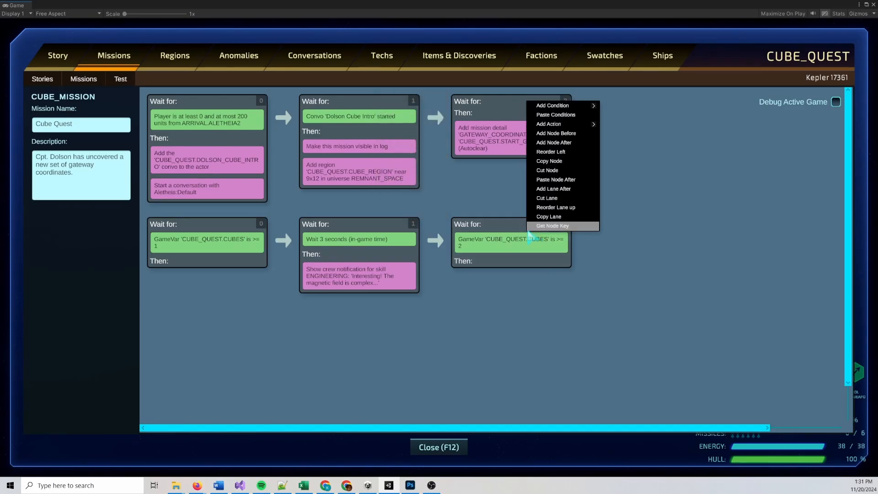
pyautogui.click(561, 180)
# Change the pasted node's notification message to "This second example gives me more confidence this is definitely a Heretic information device."
pyautogui.click(633, 270)
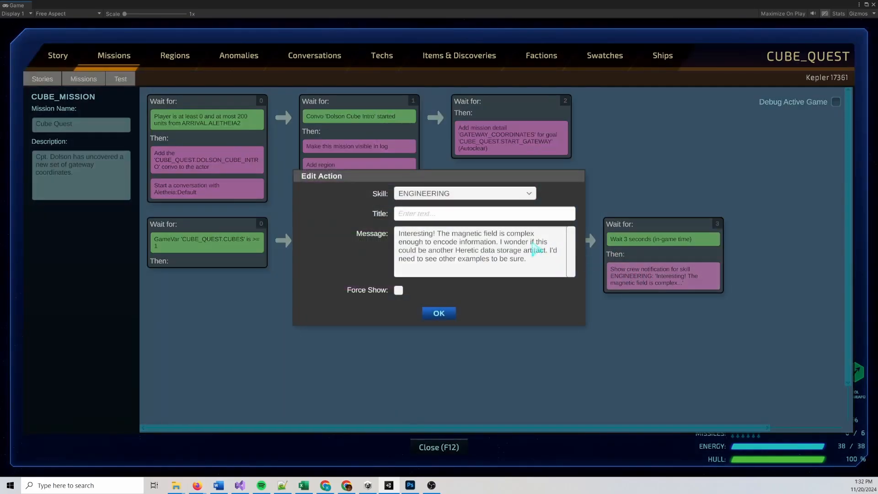
pyautogui.click(539, 265)
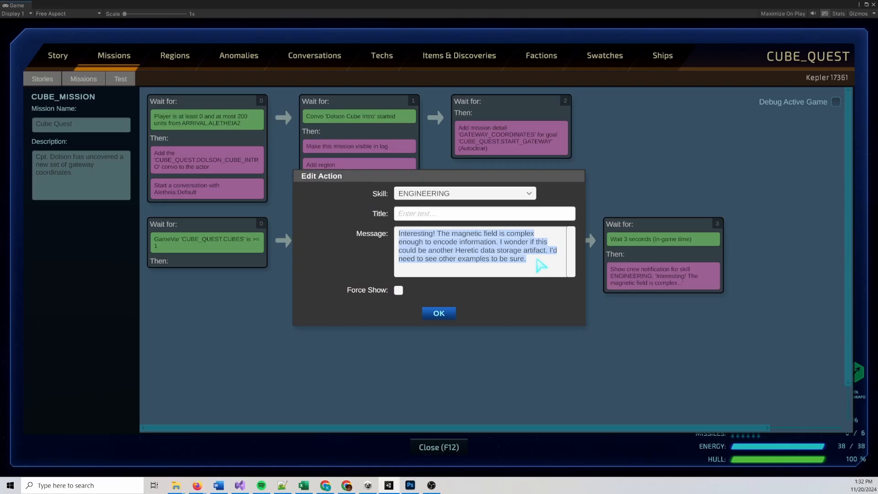
pyautogui.write('This sef')
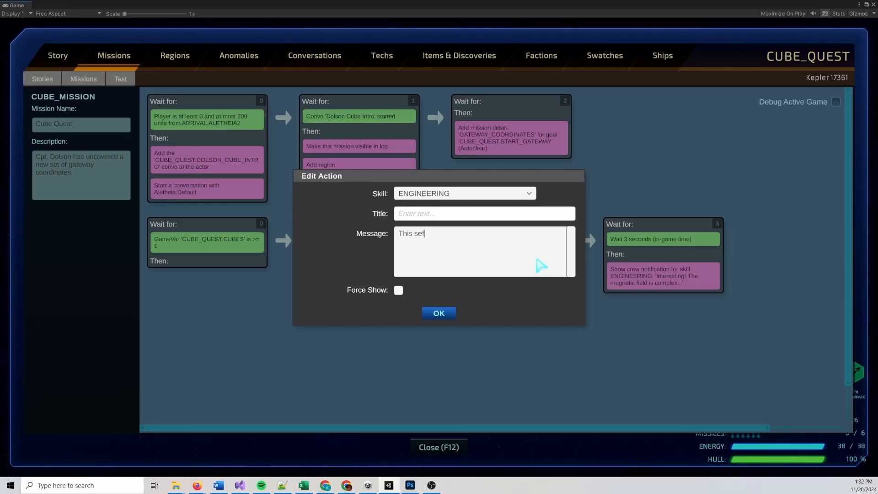
pyautogui.press('BackSpace')
pyautogui.write('cond example gives me more confidence ')
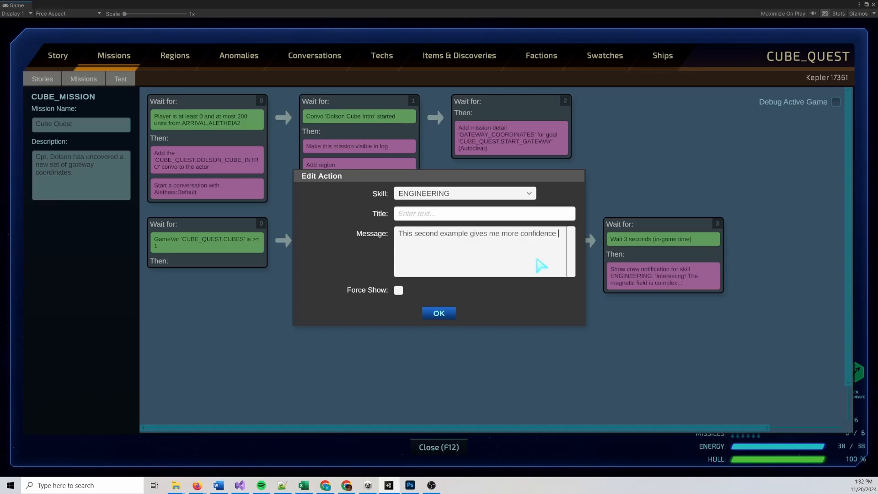
pyautogui.write('this is definitely a Heretic information device.')
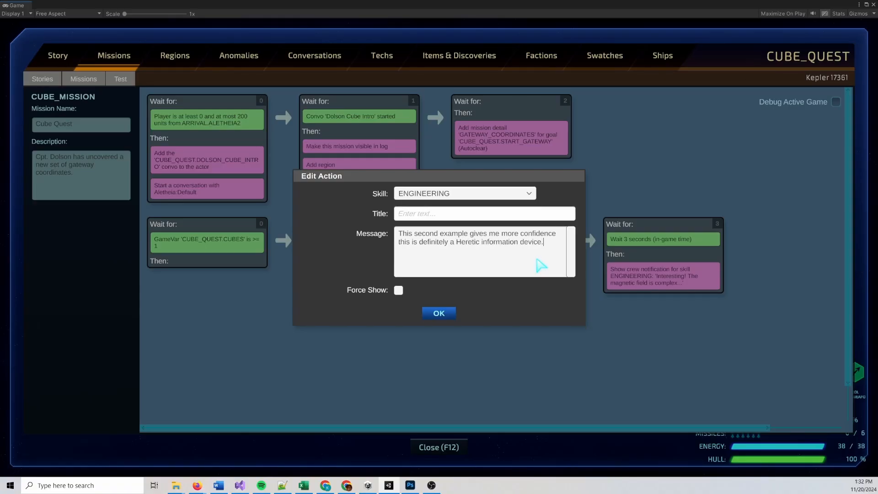
pyautogui.click(443, 317)
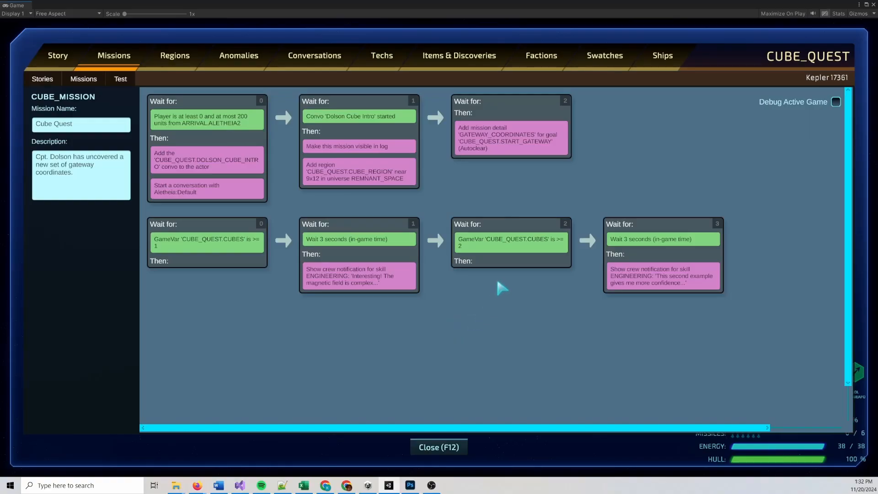
# Load the CUBE_QUEST.CUBE_TEST mission and start a test run of the mod
pyautogui.click(54, 110)
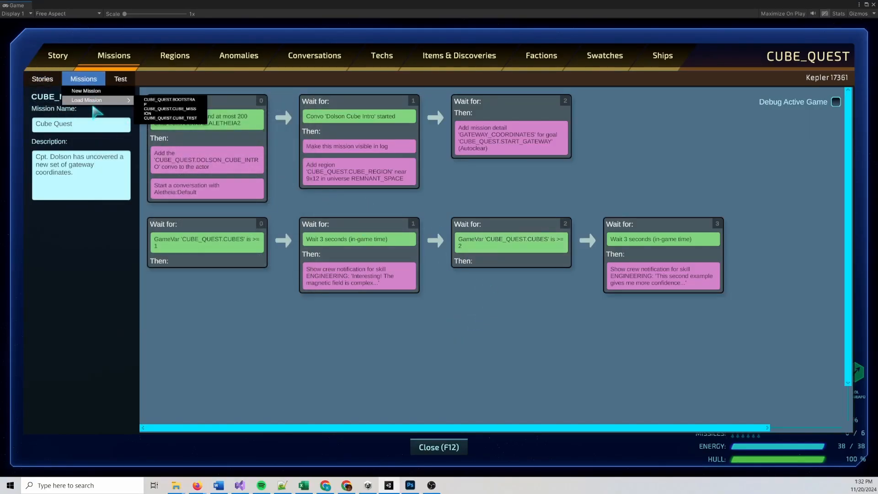
pyautogui.click(182, 119)
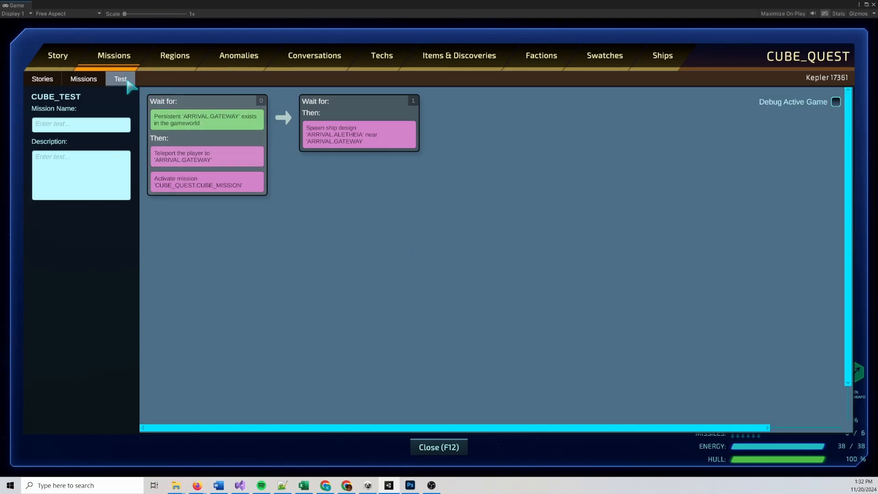
pyautogui.click(131, 109)
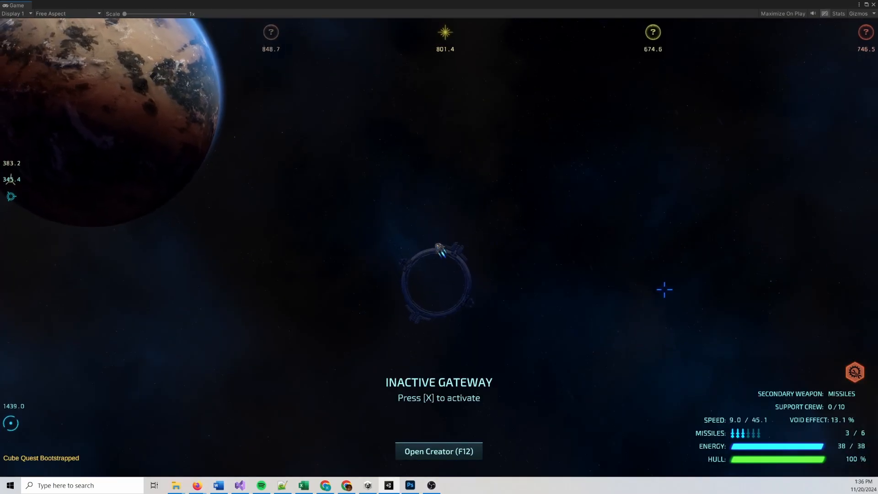
# Fly from the inactive gateway toward Terrestrial M1 and answer the commander's intro conversation with "We'll check it out."
pyautogui.press('w')
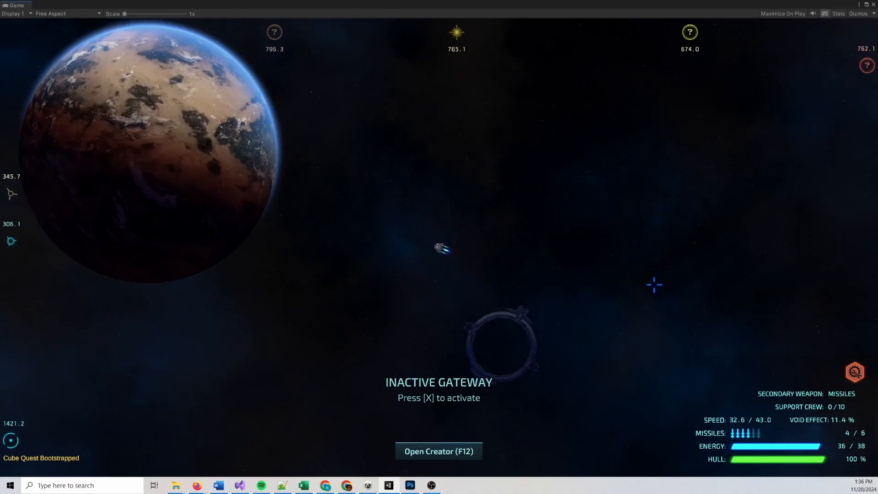
pyautogui.press('a')
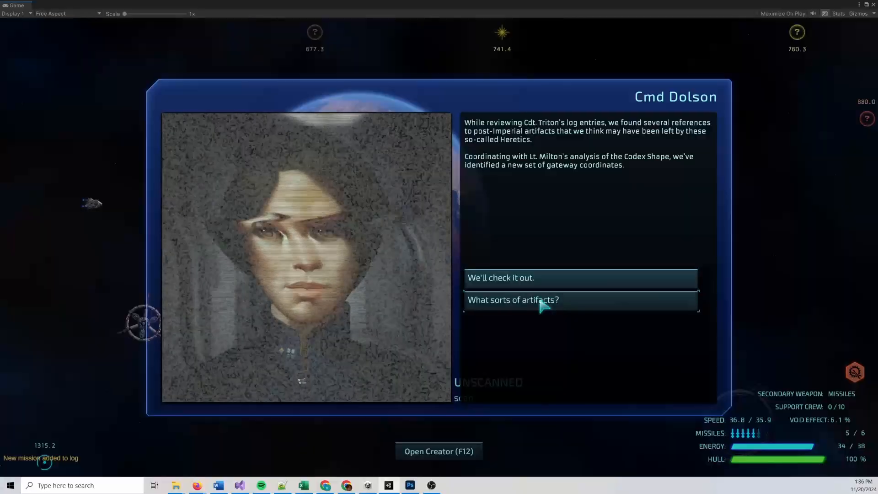
pyautogui.click(537, 300)
pyautogui.click(536, 279)
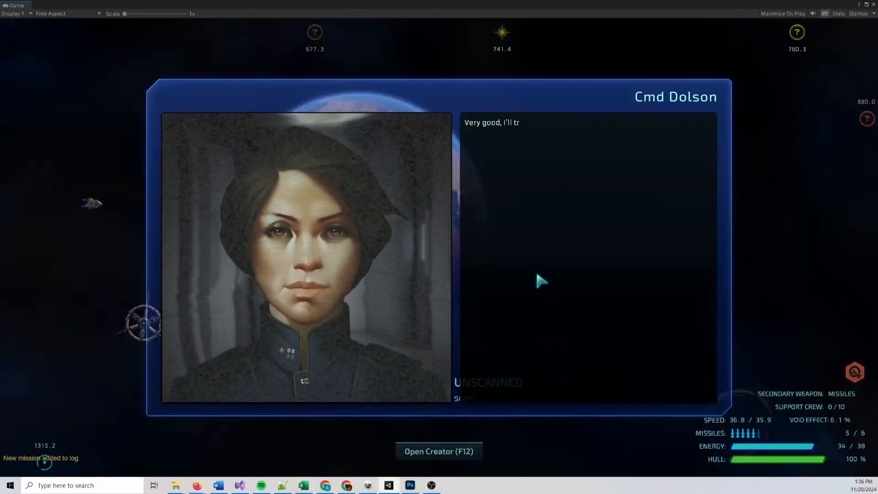
pyautogui.click(534, 283)
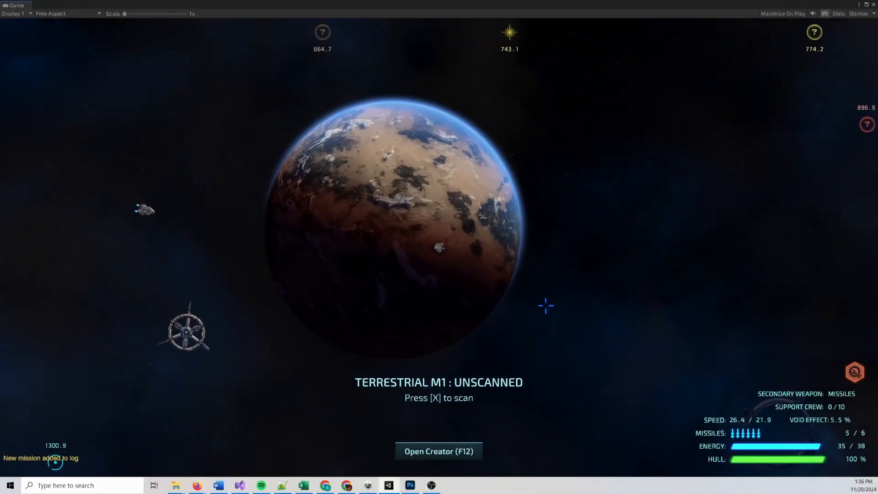
# Engage the autopilot to the Cube Quest gateway marker on the star map
pyautogui.press('d')
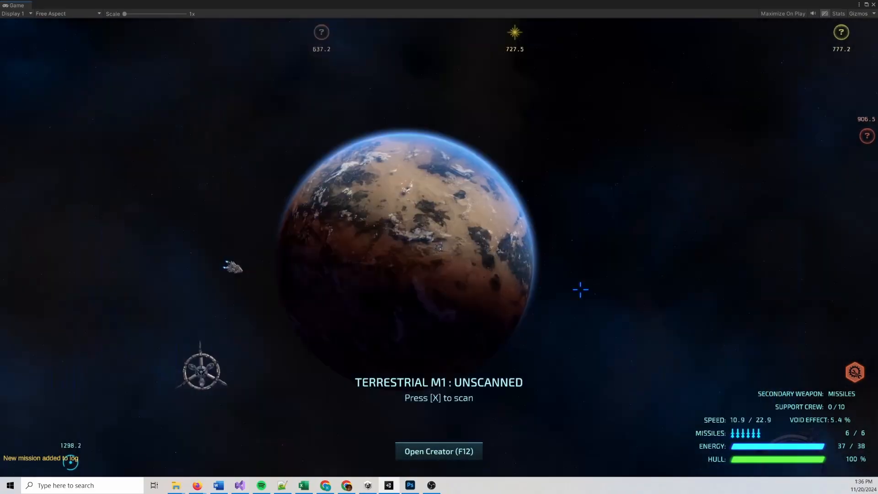
pyautogui.press('m')
pyautogui.keyDown('ctrl'); pyautogui.click(505, 91); pyautogui.keyUp('ctrl')
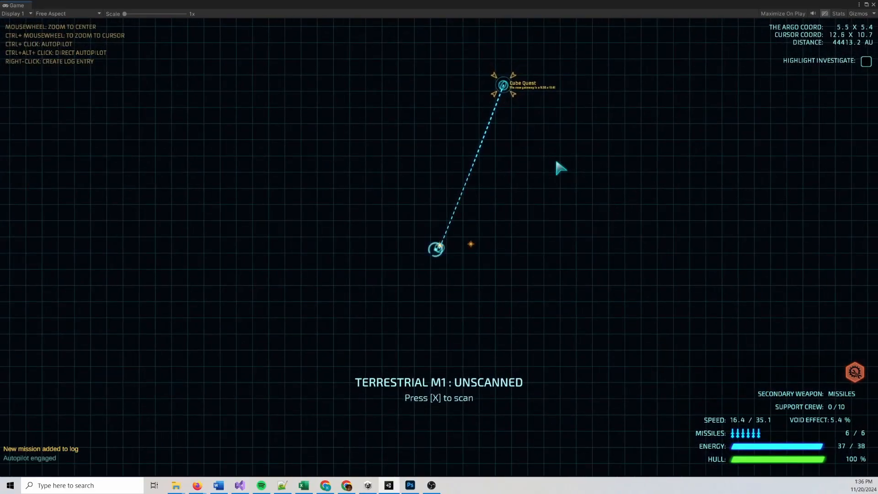
pyautogui.press('m')
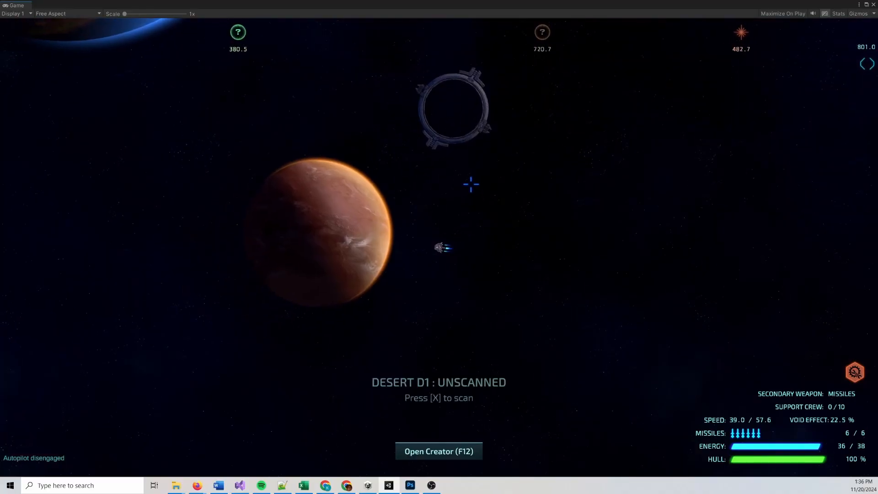
# Survey the Desert D1 planet's cube anomaly through to the team's return to the ship
pyautogui.press('r')
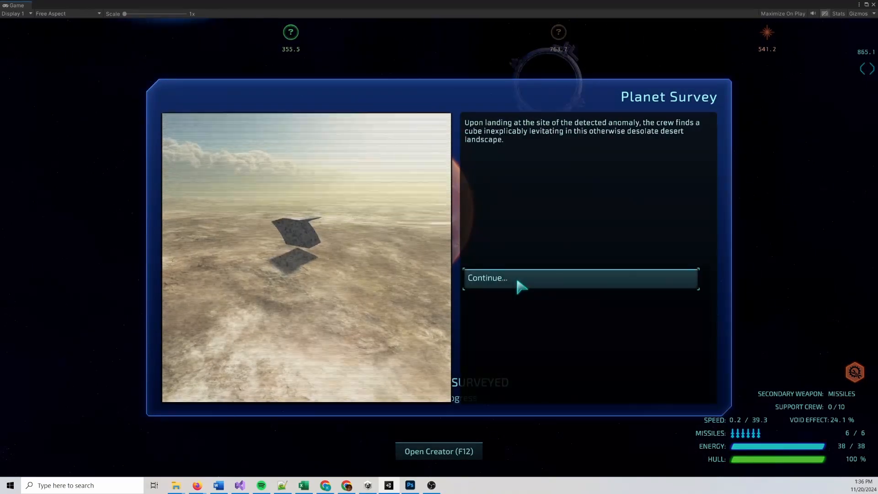
pyautogui.click(521, 287)
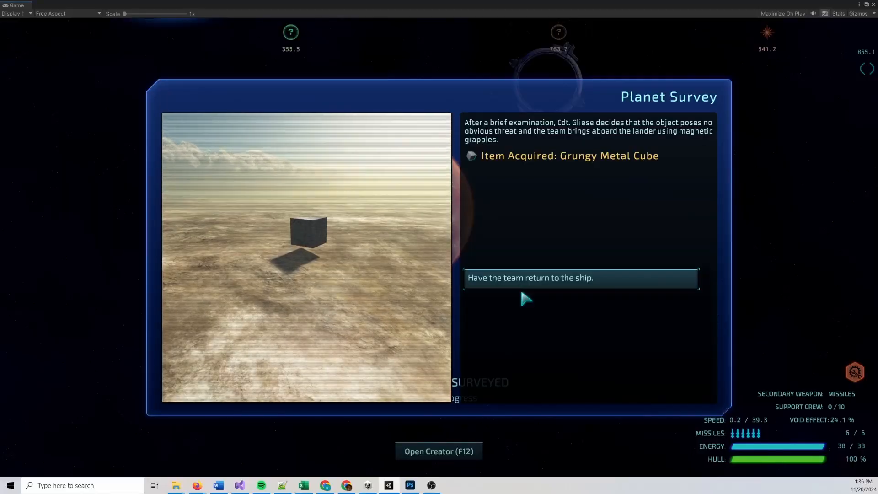
pyautogui.click(518, 280)
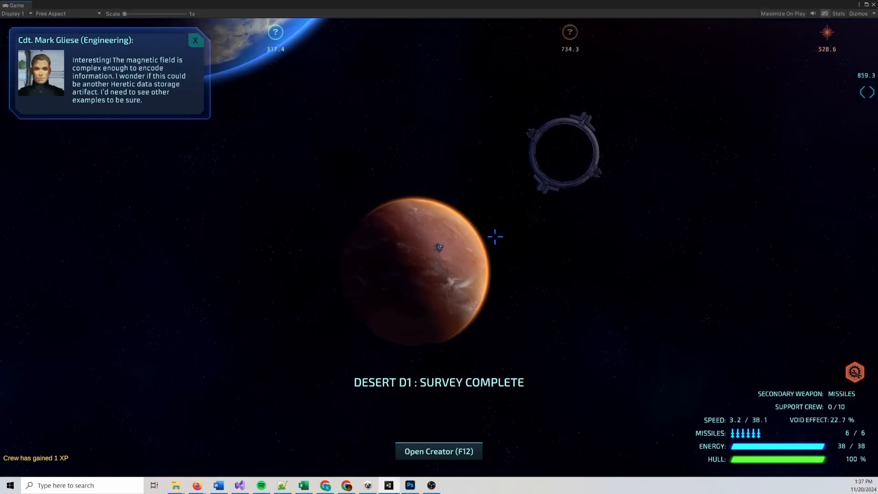
# Dismiss the Engineering crew notification and examine the Grungy Metal Cube's analysis in the ship's cargo
pyautogui.press('w')
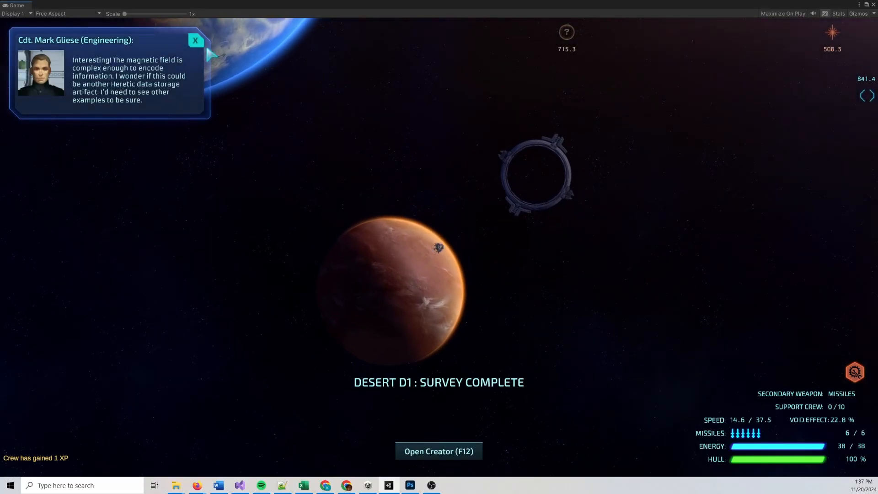
pyautogui.click(196, 40)
pyautogui.press('w')
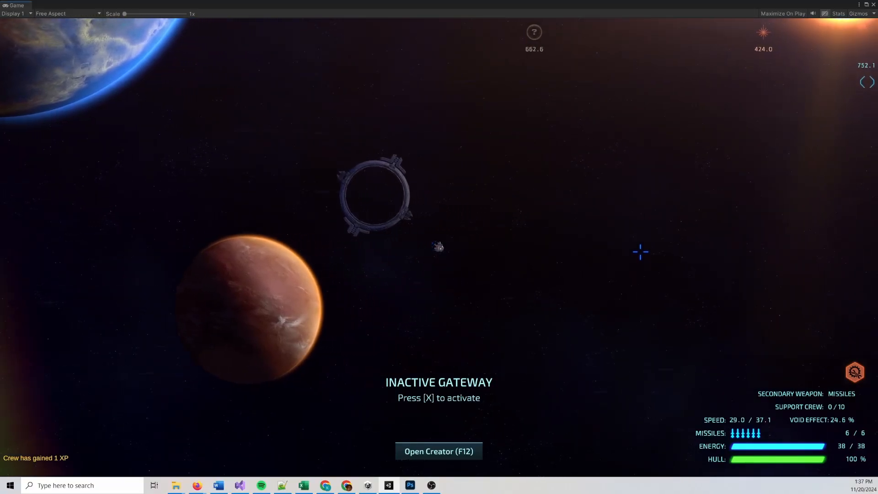
pyautogui.press('i')
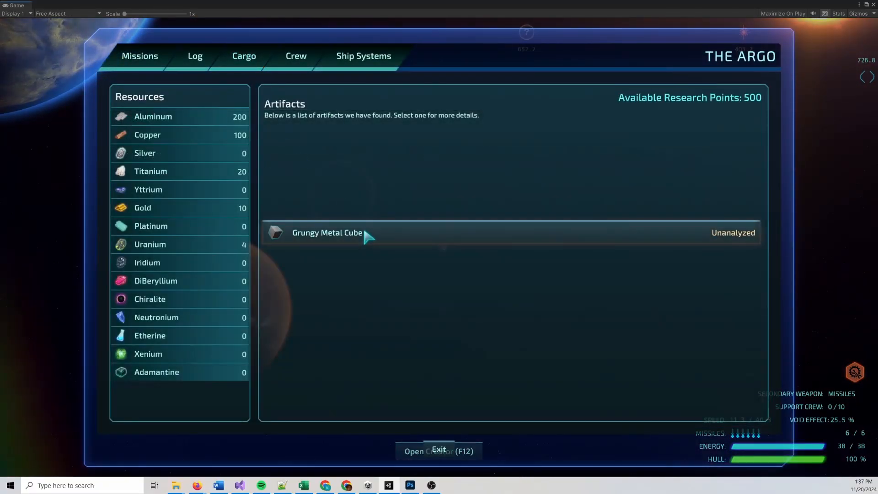
pyautogui.click(368, 232)
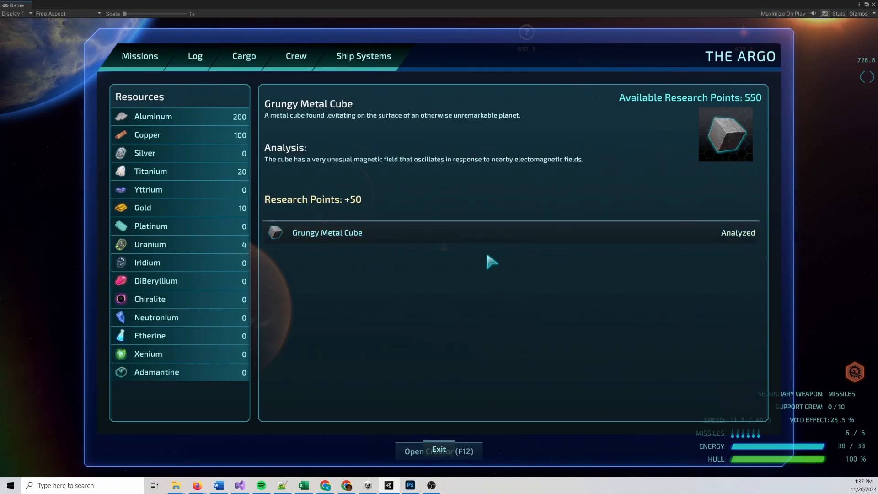
pyautogui.click(436, 448)
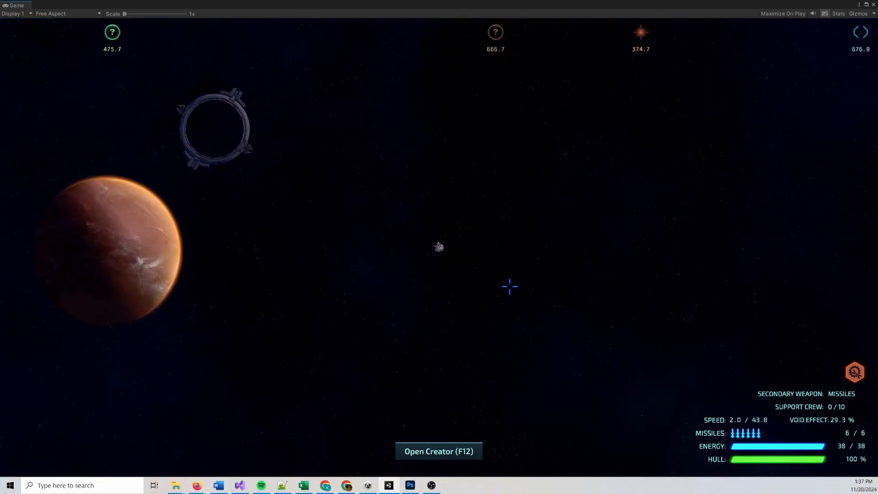
# Fly past the star into the Higgs Flinger, checking the star map, and dismiss the discovery notification
pyautogui.press('w')
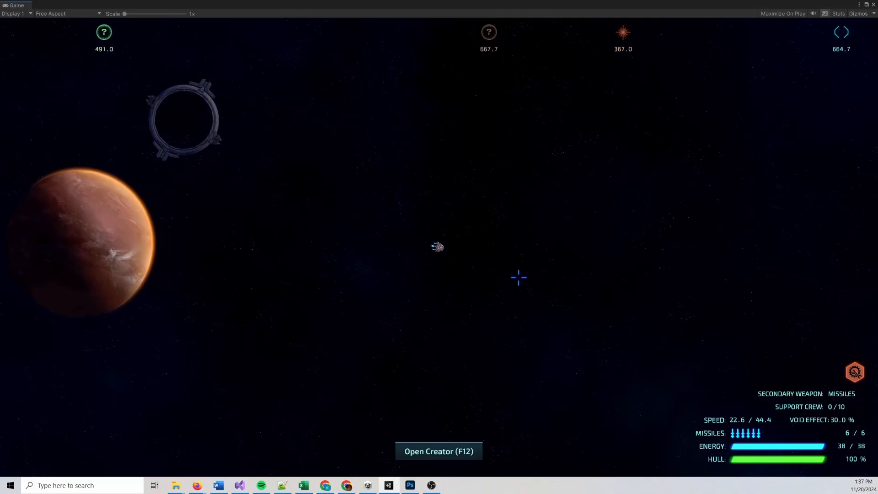
pyautogui.press('w')
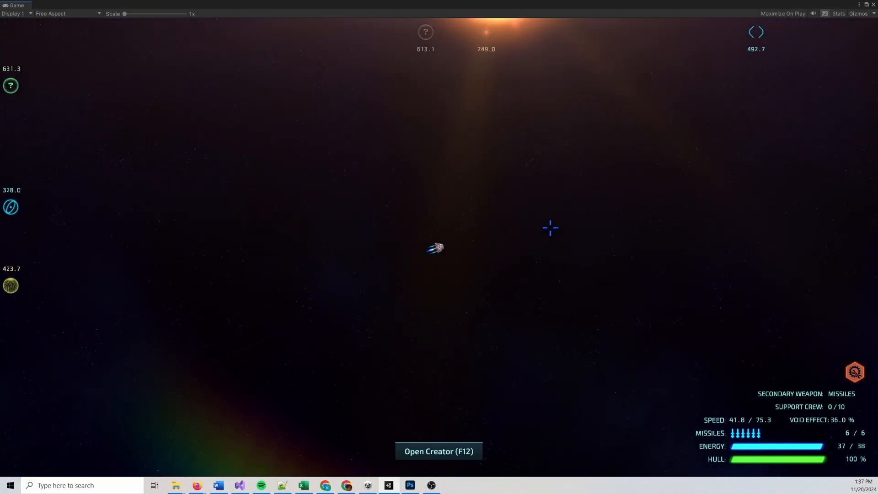
pyautogui.press('w')
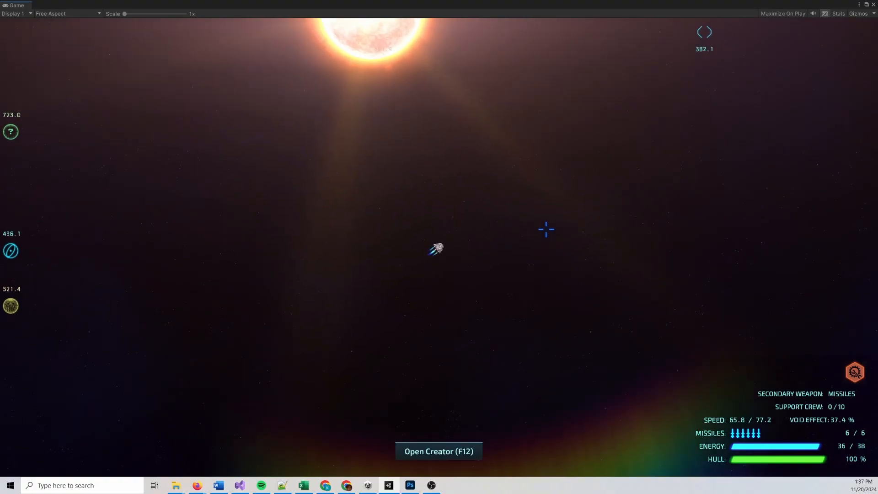
pyautogui.press('w')
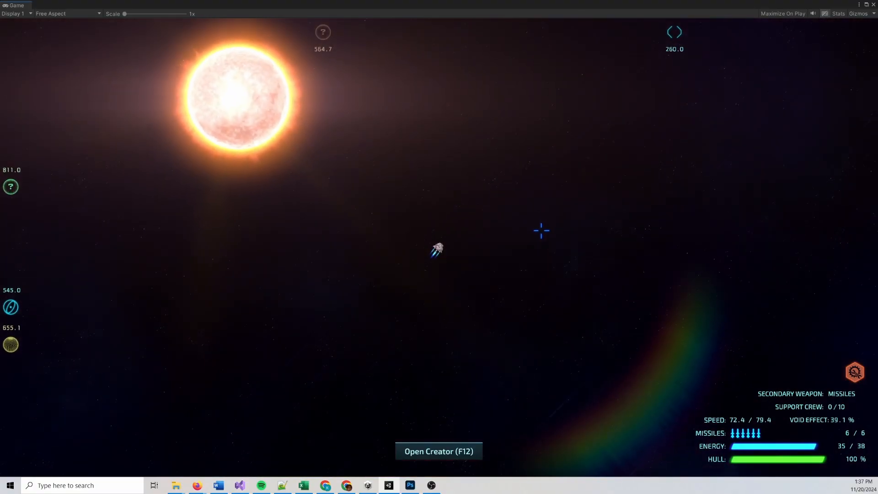
pyautogui.scroll(-5, 541, 230)
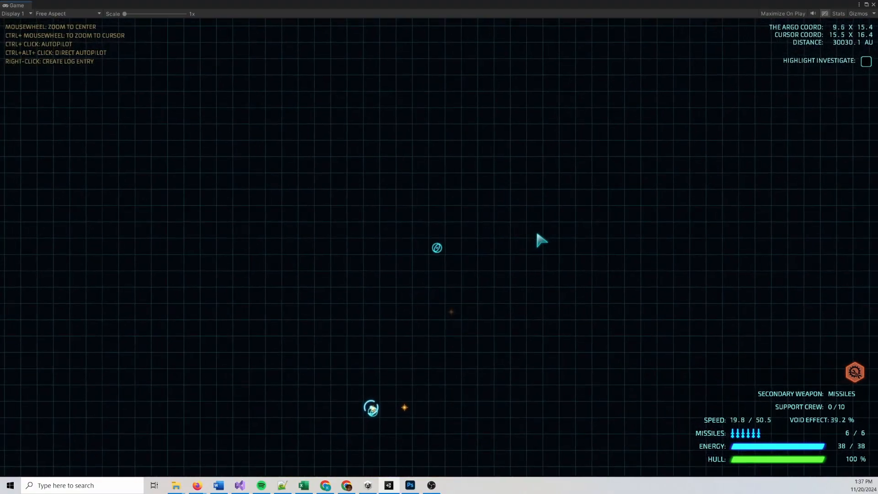
pyautogui.scroll(5, 538, 237)
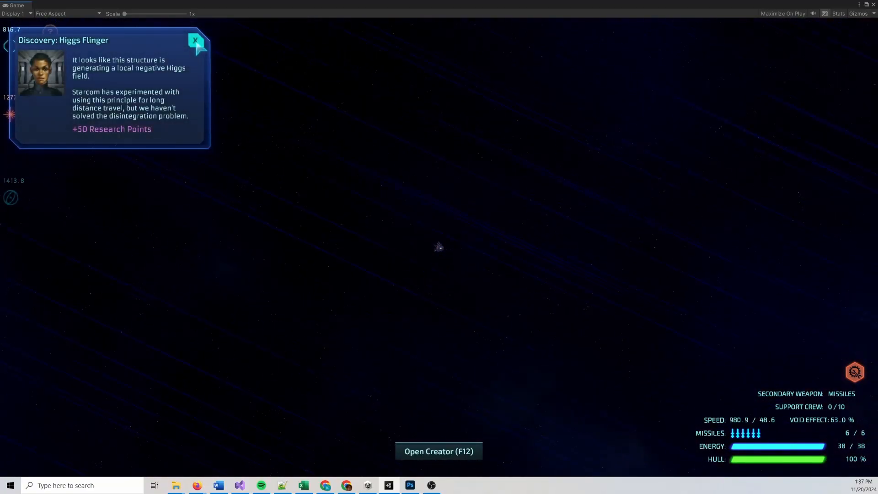
pyautogui.click(196, 41)
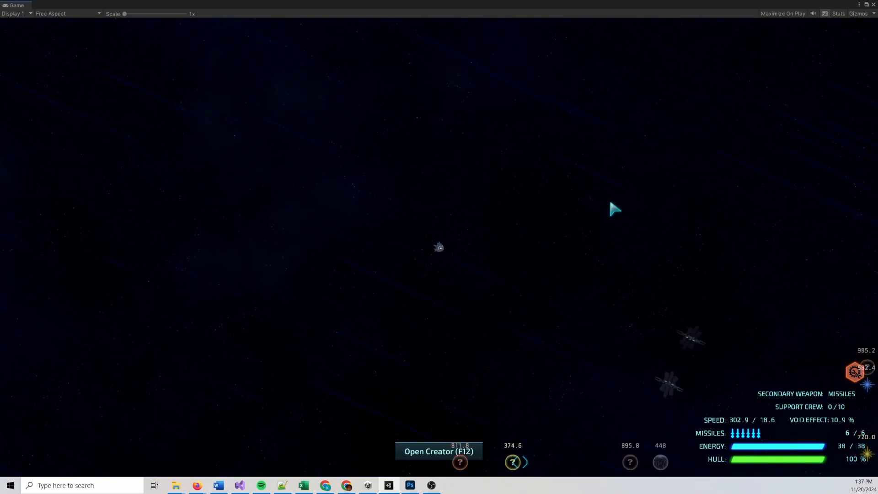
# Fly the ship past the two stars to within scanning range of the Rocky R2 planet
pyautogui.press('d')
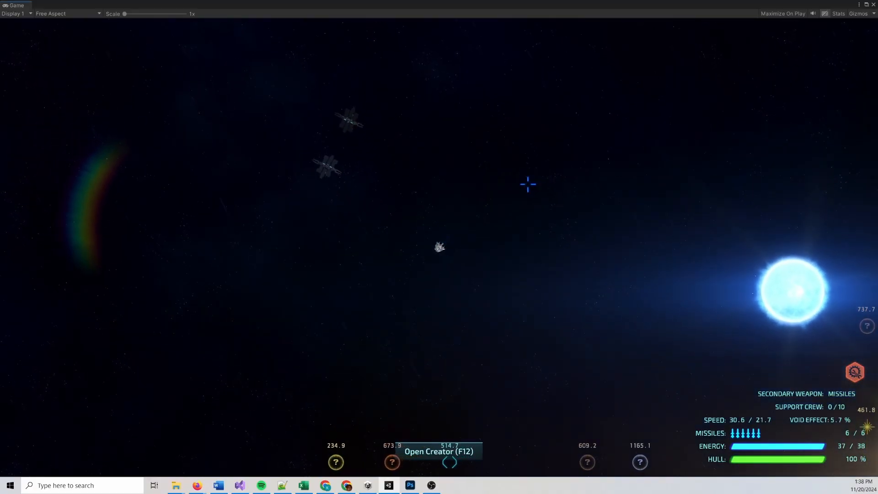
pyautogui.press('a')
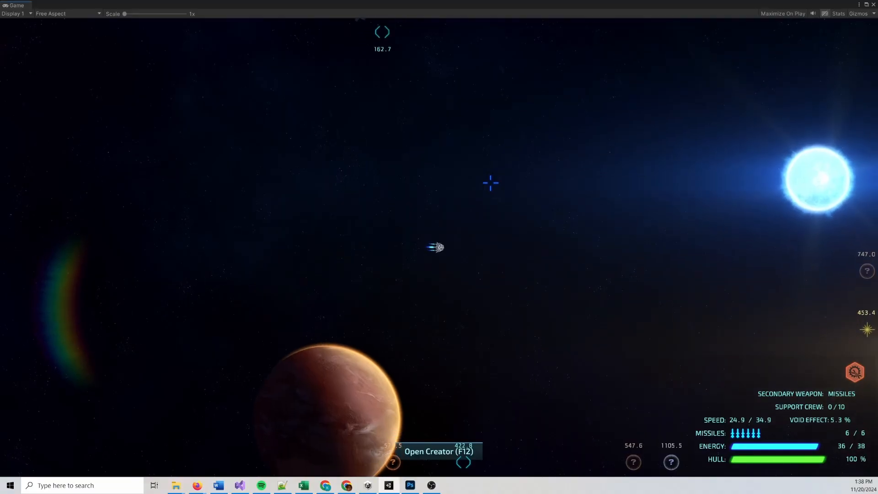
pyautogui.press('w')
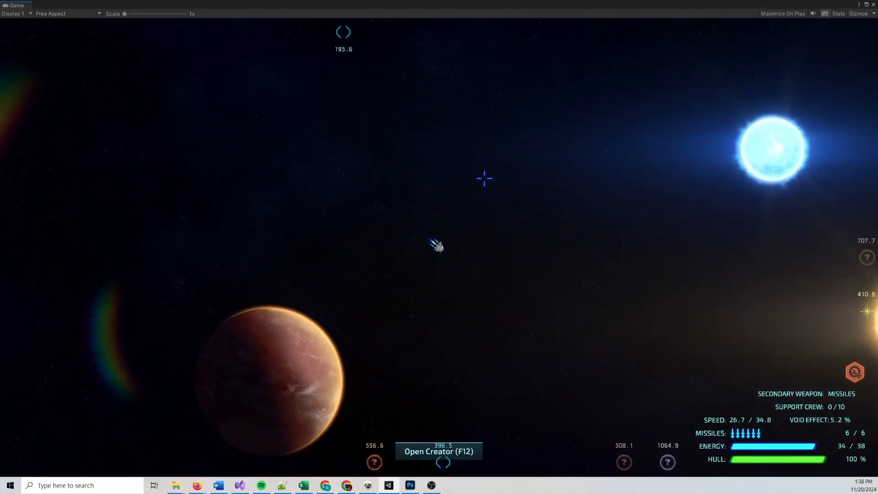
pyautogui.press('w')
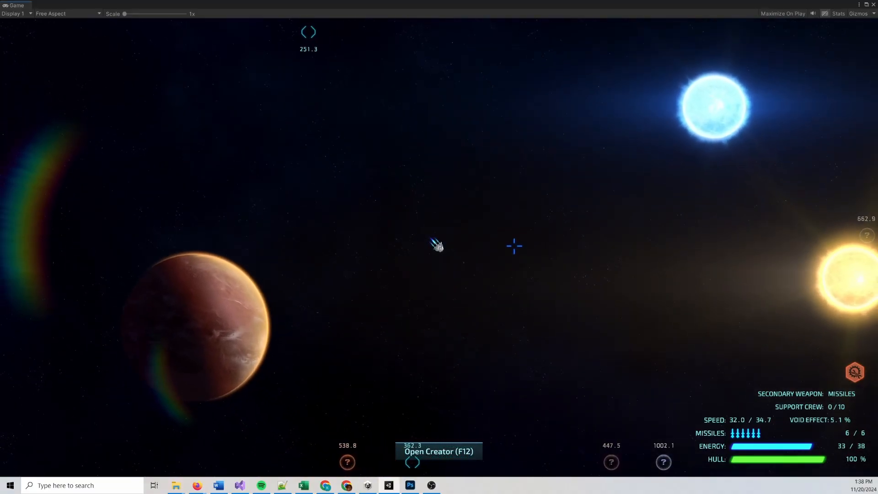
pyautogui.press('w')
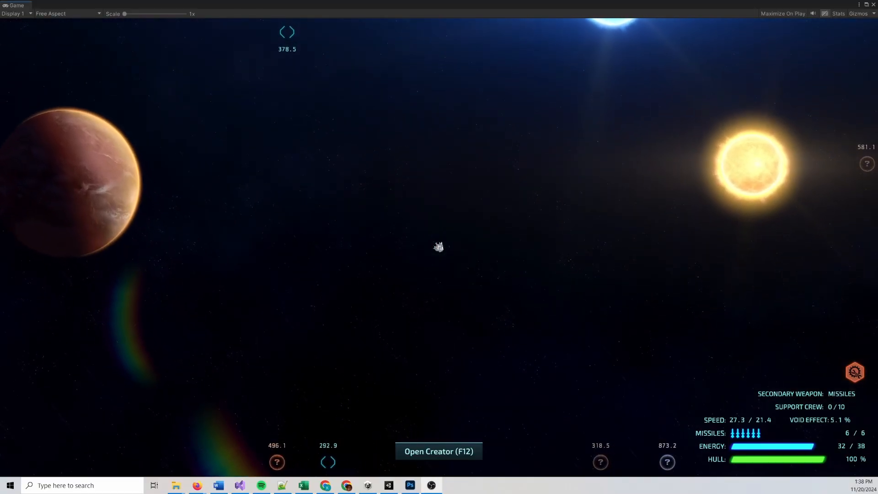
pyautogui.click(668, 321)
pyautogui.press('w')
pyautogui.press('w')
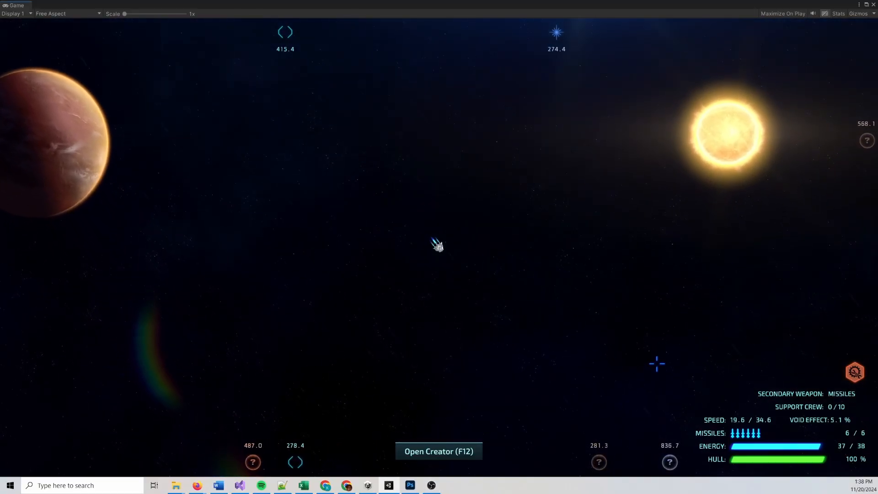
pyautogui.press('w')
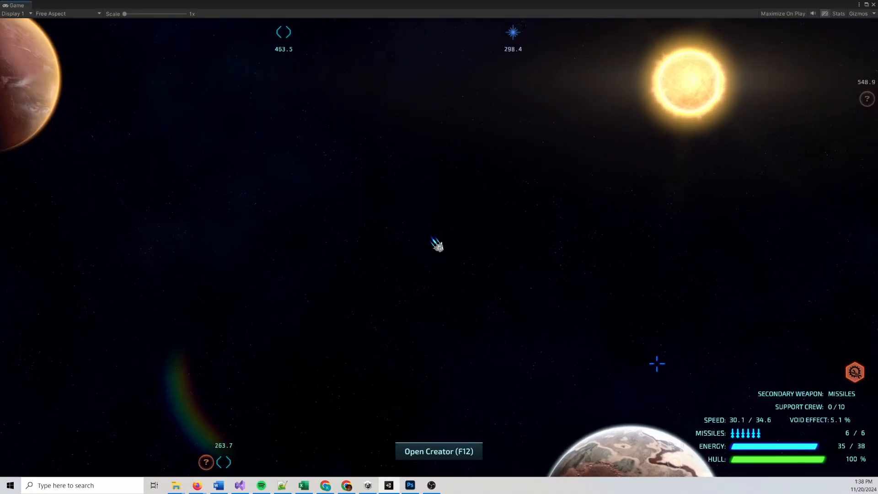
pyautogui.press('w')
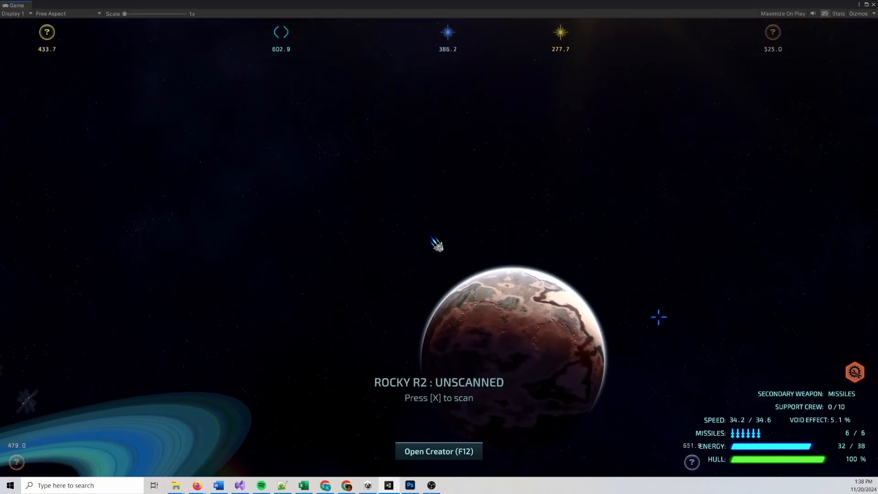
# Scan and survey Rocky R2's cube anomaly through to the team's return to the ship, and dismiss the Engineering crew notification
pyautogui.press('x')
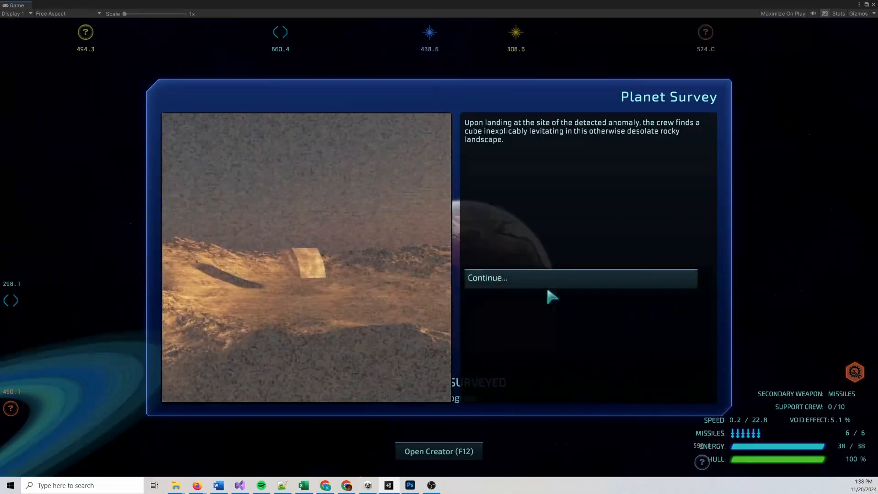
pyautogui.click(542, 281)
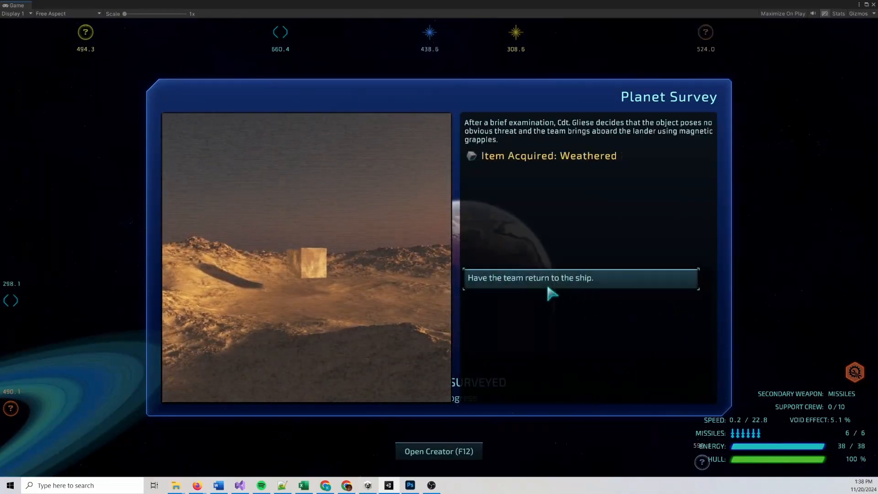
pyautogui.click(547, 281)
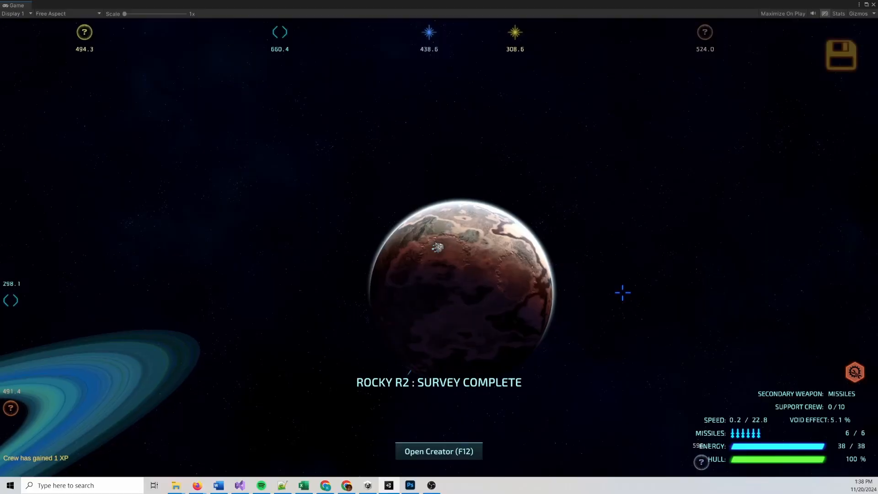
pyautogui.press('w')
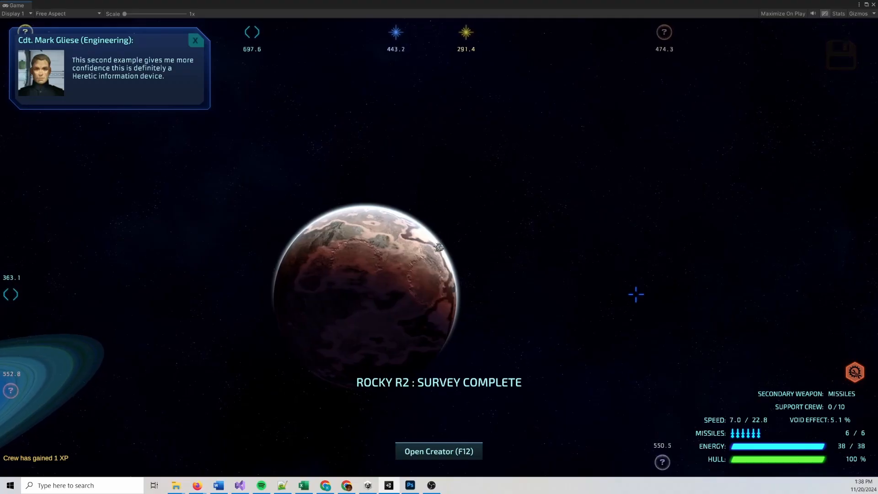
pyautogui.press('w')
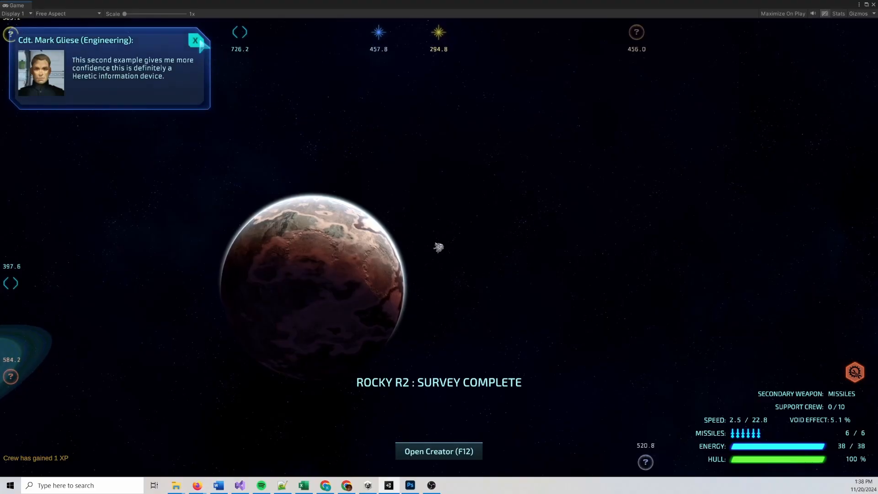
# Examine the Weathered Metal Cube in the ship's cargo and check the Cube Quest notes in the mission list
pyautogui.press('Tab')
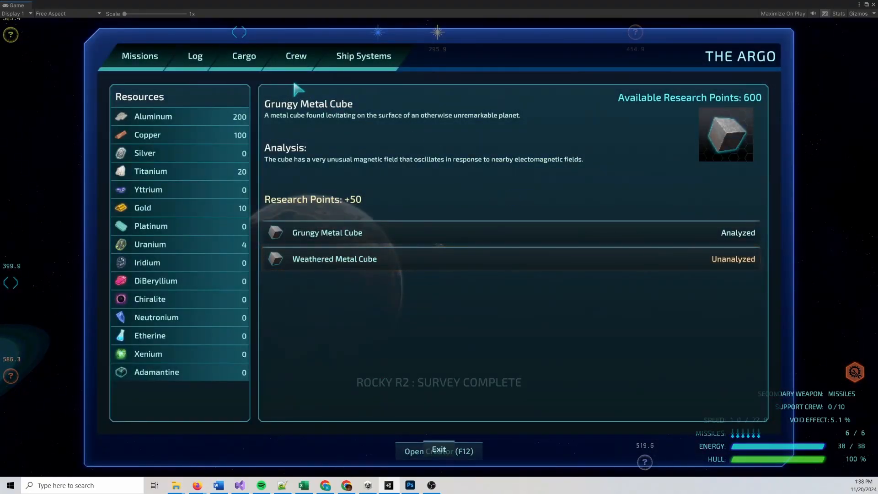
pyautogui.click(386, 259)
pyautogui.click(375, 202)
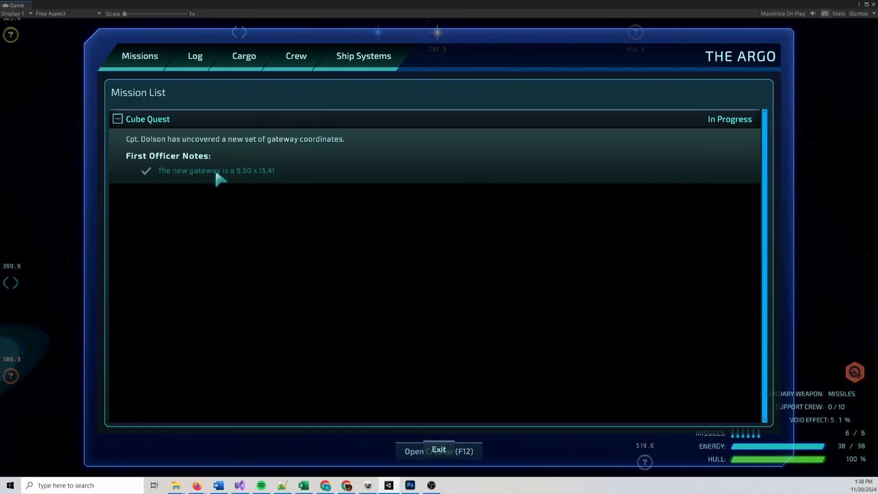
pyautogui.click(439, 450)
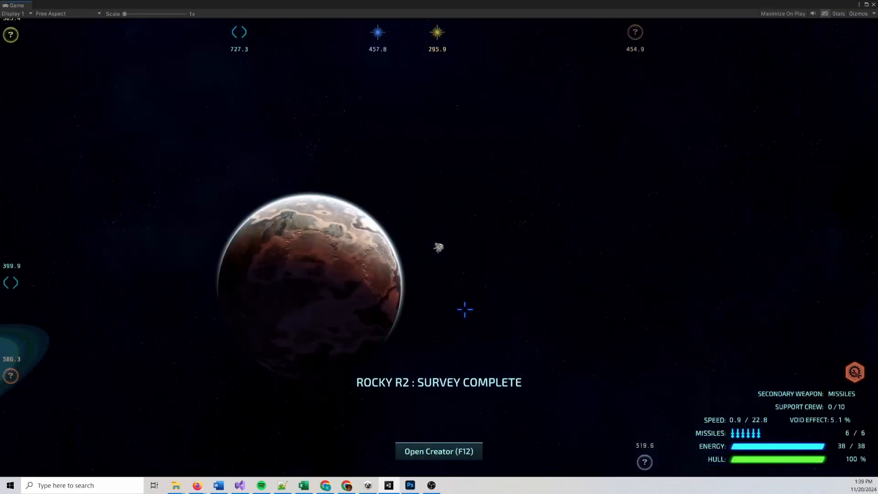
pyautogui.press('w')
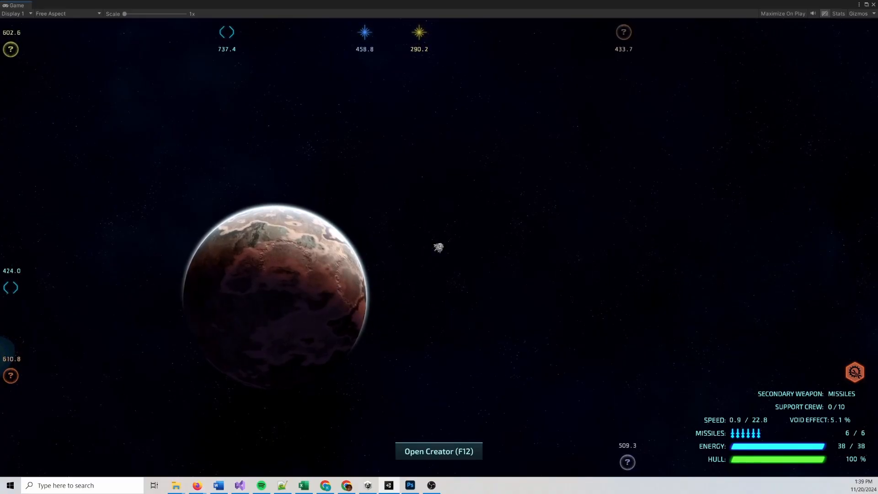
# In the Creator, start a Mission Detail action on the second lane's node 1, which shows the first Engineering crew notification
pyautogui.press('F12')
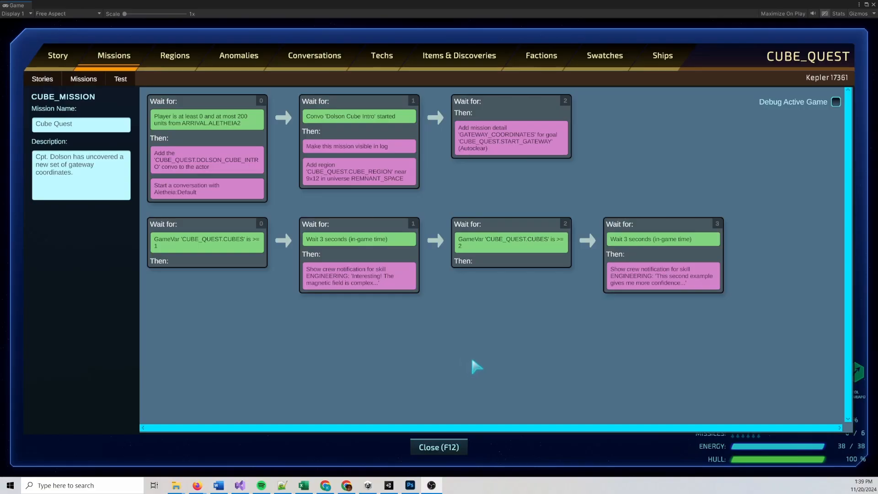
pyautogui.rightClick(341, 260)
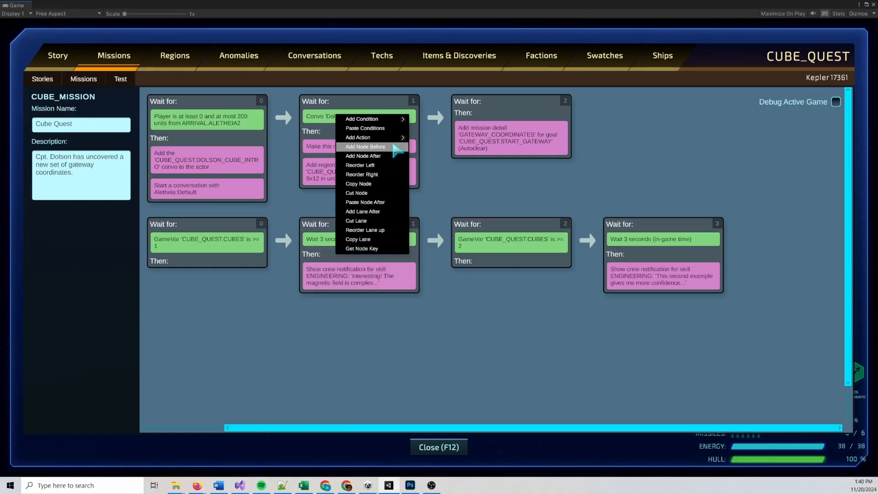
pyautogui.moveTo(398, 137)
pyautogui.moveTo(466, 214)
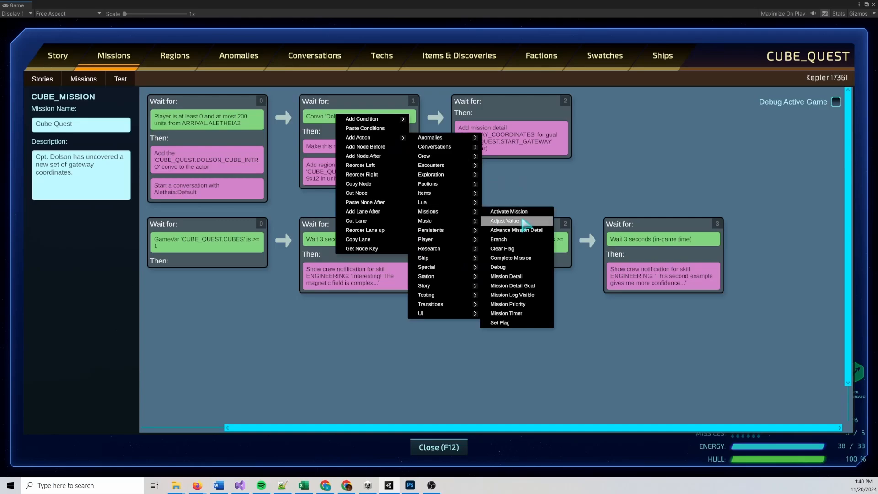
pyautogui.click(528, 277)
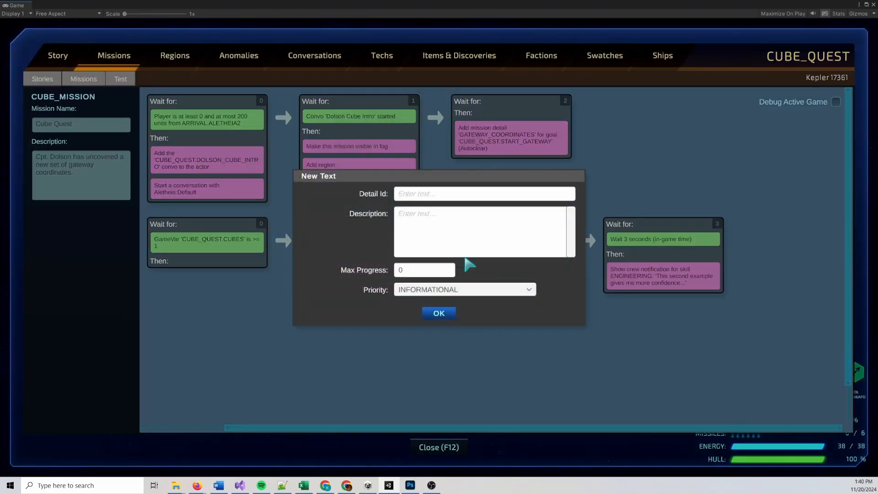
pyautogui.moveTo(424, 180); pyautogui.dragTo(577, 230)
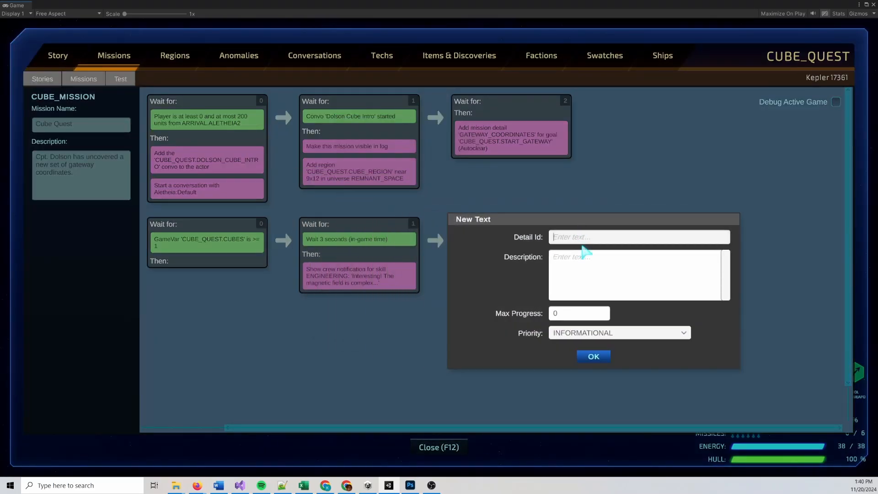
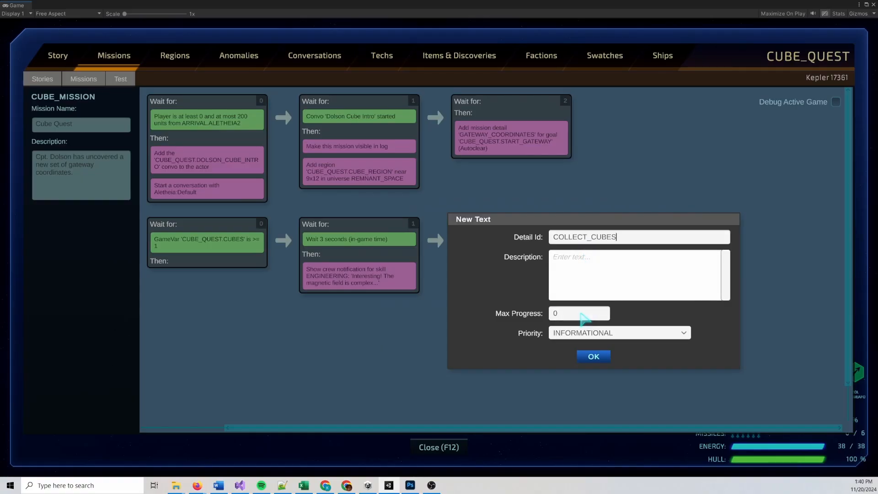
# Set the COLLECT_CUBES detail's priority to ACTIONABLE_LOW and begin its description with "We've found a magnetic cube artifact."
pyautogui.click(614, 332)
pyautogui.click(602, 365)
pyautogui.click(598, 284)
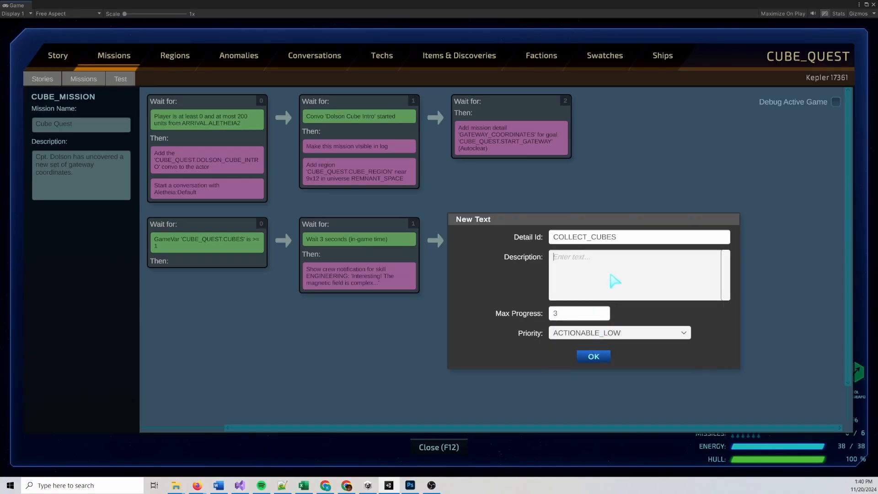
pyautogui.write("We've found a magnetic cube artifact. C")
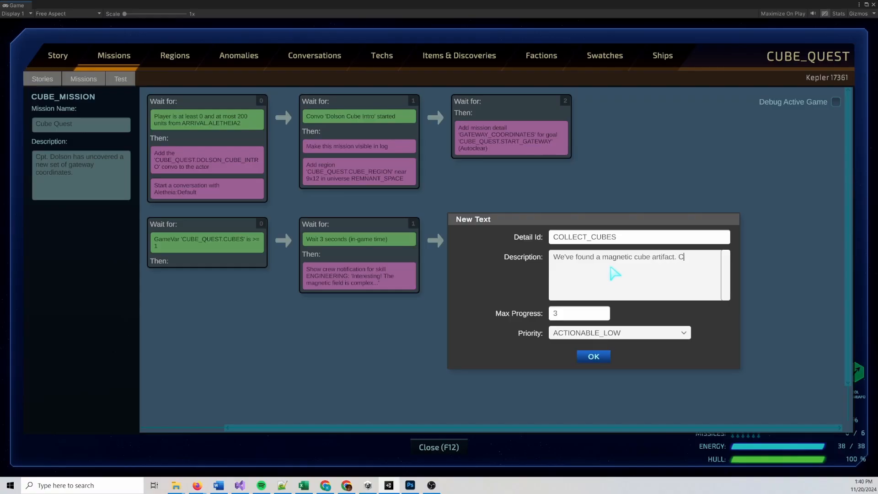
# Complete the description with "[CREW_ENGINEERING] thinks we may be able to learn more if we can find more examples." and confirm the detail
pyautogui.press('BackSpace')
pyautogui.write('[CREW_EGI')
pyautogui.press('BackSpace')
pyautogui.write('NGINEER]')
pyautogui.write('NG] thinks we may be a')
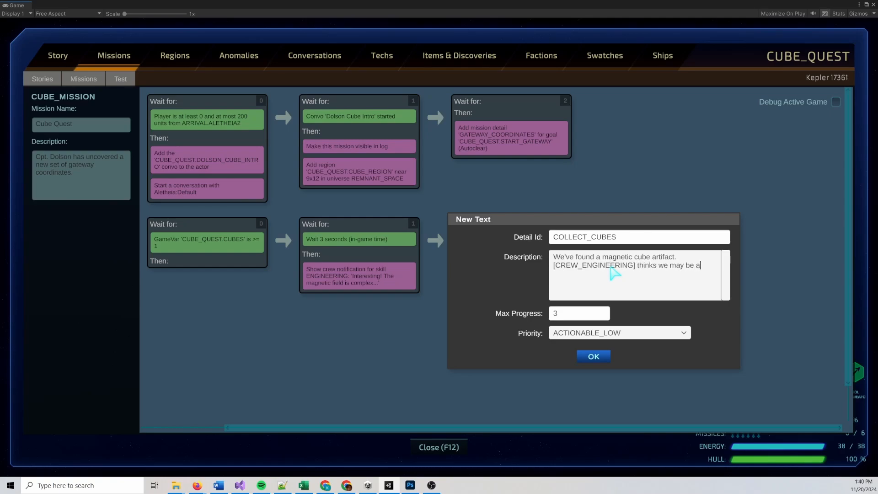
pyautogui.write('ble to learn more if we can find more examp')
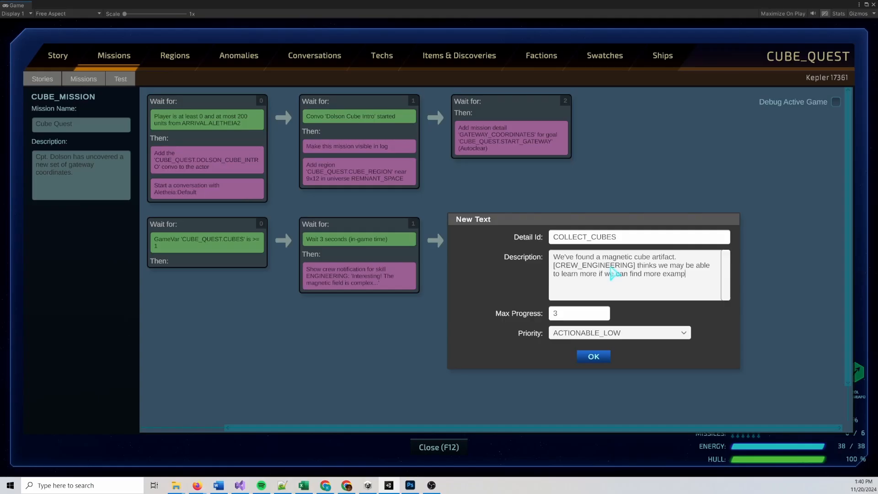
pyautogui.write('les.')
pyautogui.click(597, 357)
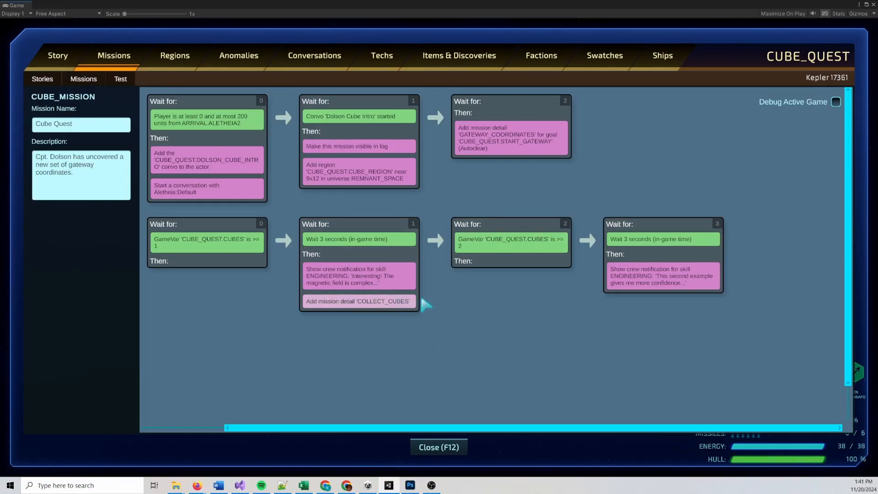
# Add an Advance Mission Detail action with objective id COLLECT_CUBES to the second lane's node 1
pyautogui.rightClick(349, 274)
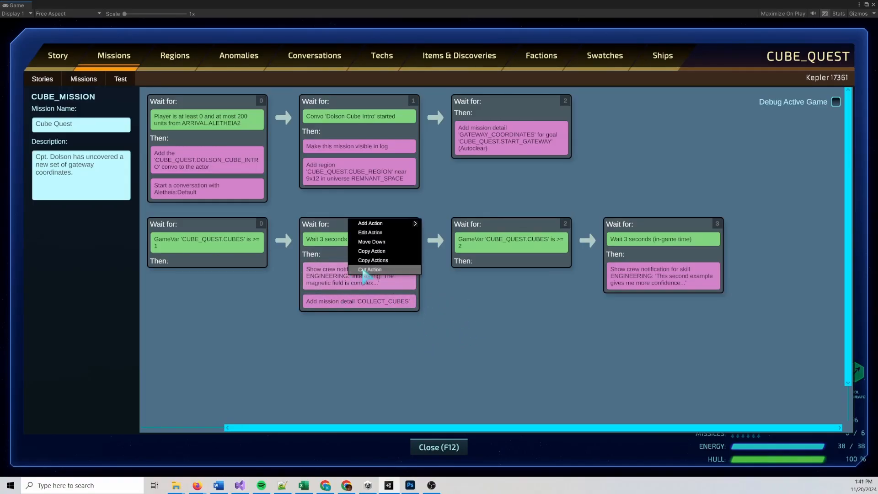
pyautogui.moveTo(375, 223)
pyautogui.moveTo(435, 224)
pyautogui.moveTo(462, 243)
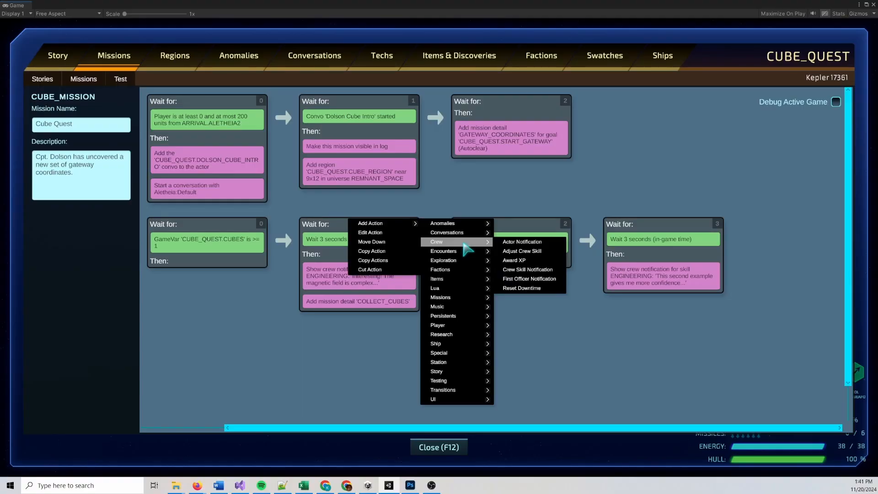
pyautogui.moveTo(462, 298)
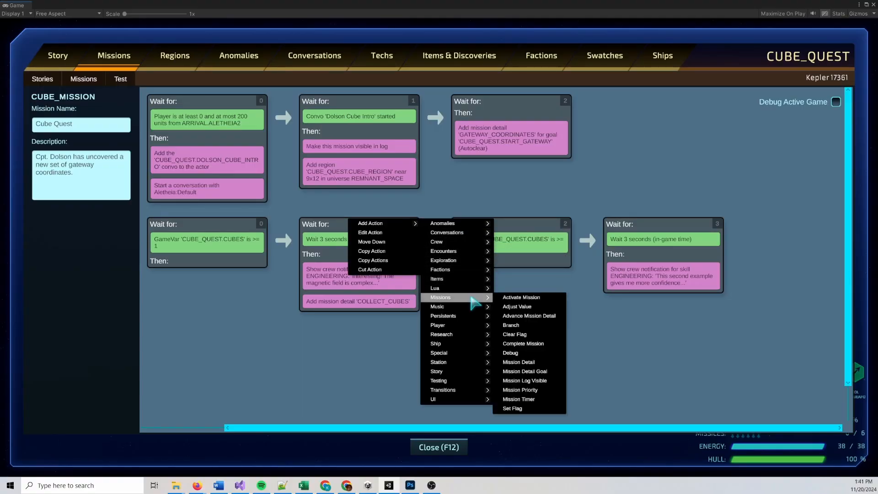
pyautogui.click(530, 316)
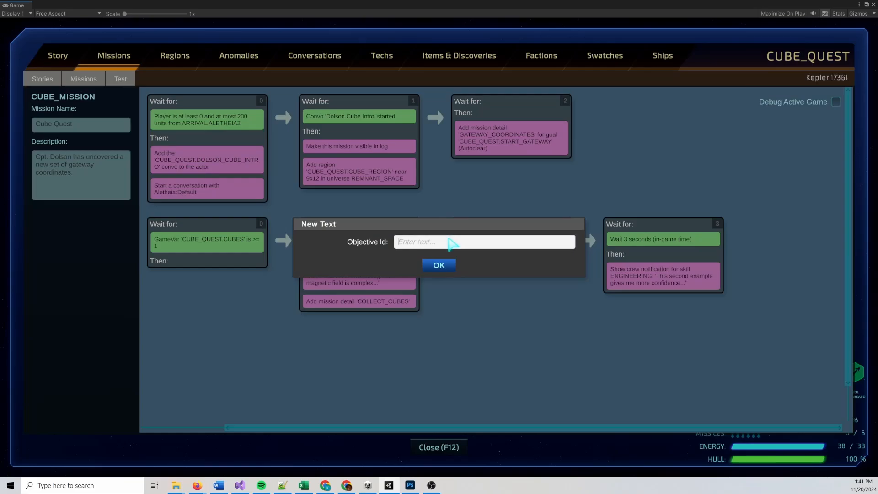
pyautogui.write('COLLECT_CUBES')
pyautogui.click(446, 265)
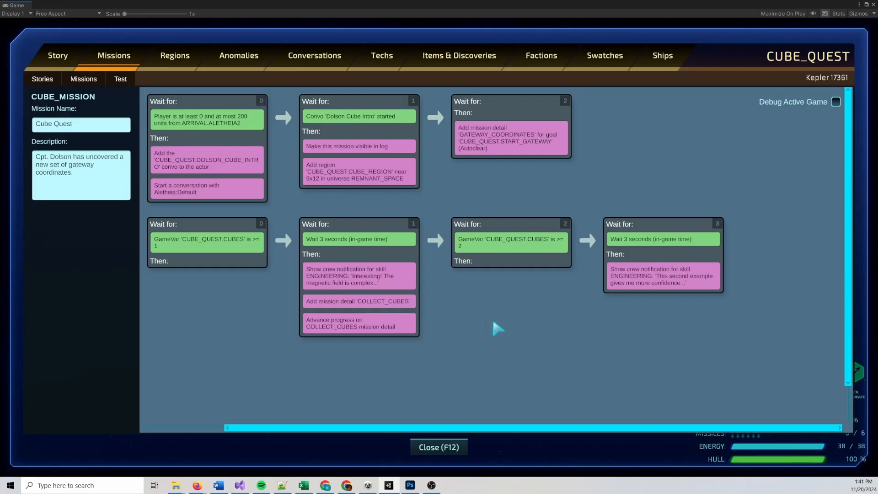
# Copy the advance-progress action from the second lane's node 1 into node 3, alongside the second crew notification
pyautogui.rightClick(367, 300)
pyautogui.click(357, 326)
pyautogui.rightClick(357, 326)
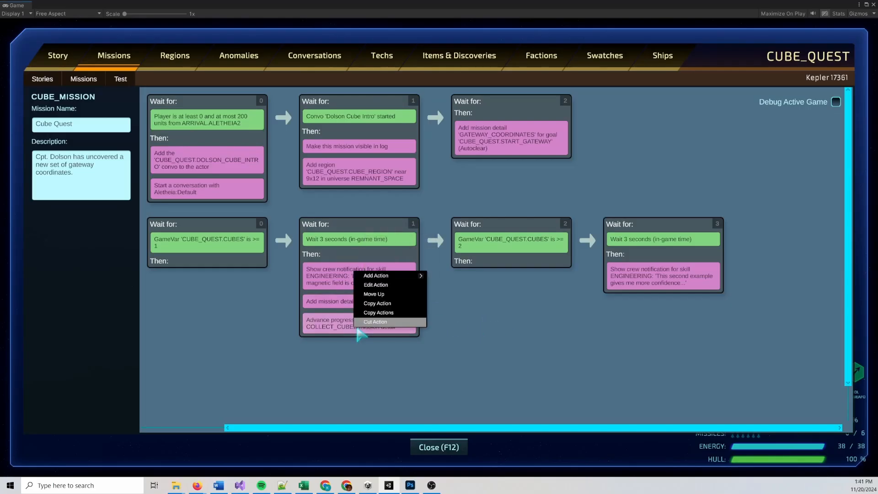
pyautogui.click(379, 304)
pyautogui.rightClick(608, 260)
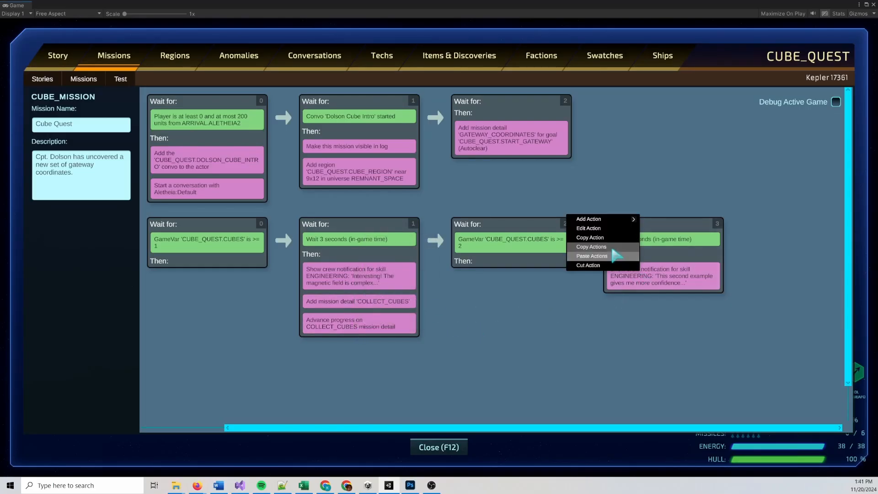
pyautogui.click(595, 255)
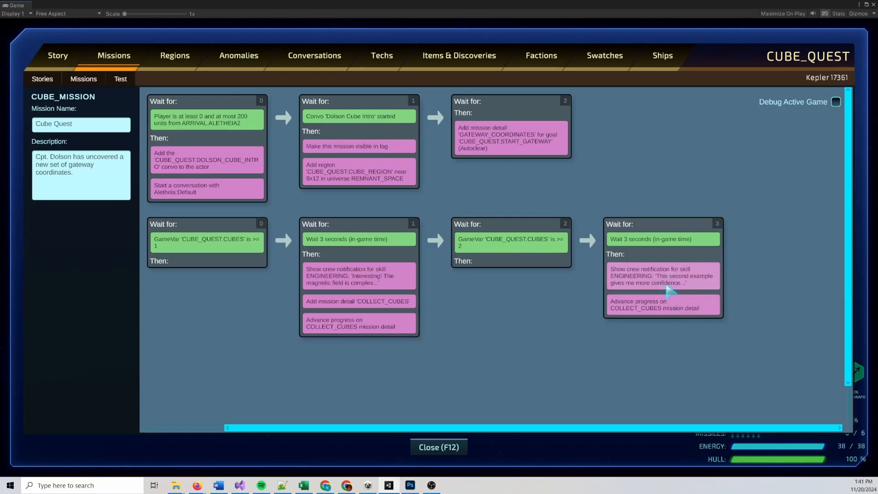
# Copy the second lane's node 2, which waits for the CUBE_QUEST.CUBES variable, and paste it after node 3
pyautogui.moveTo(675, 358); pyautogui.dragTo(521, 351)
pyautogui.rightClick(674, 260)
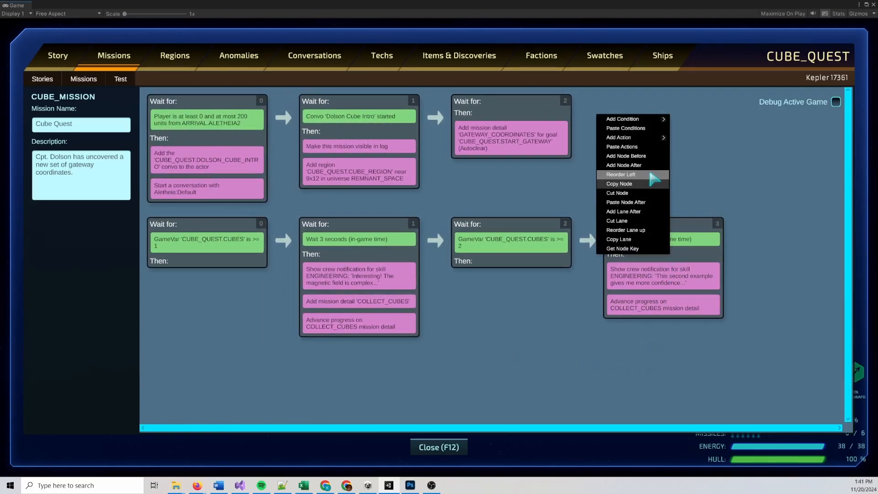
pyautogui.rightClick(555, 229)
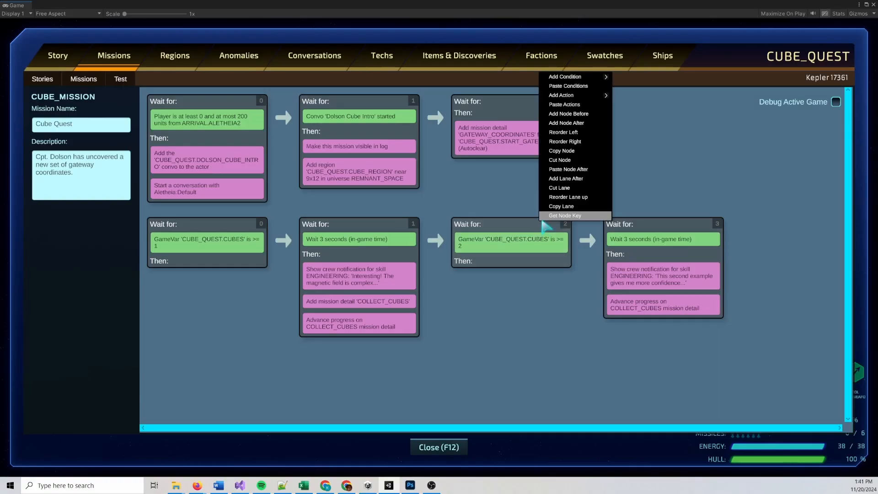
pyautogui.click(567, 156)
pyautogui.rightClick(635, 240)
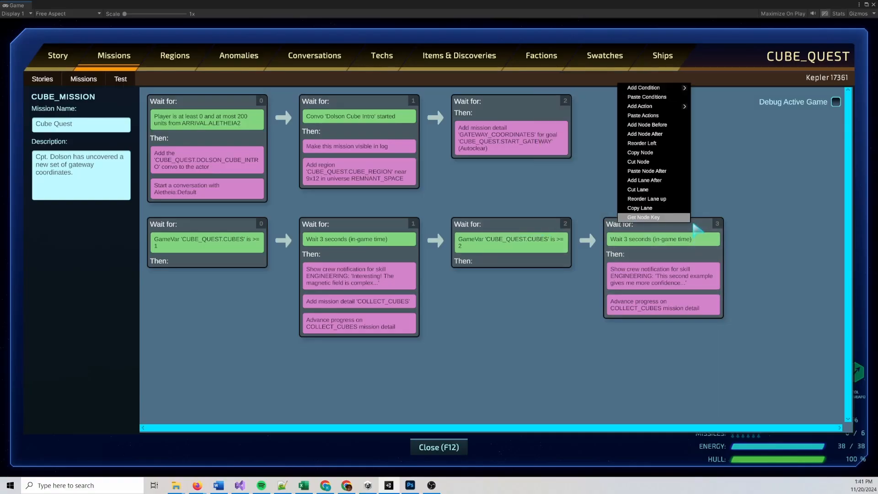
pyautogui.click(664, 171)
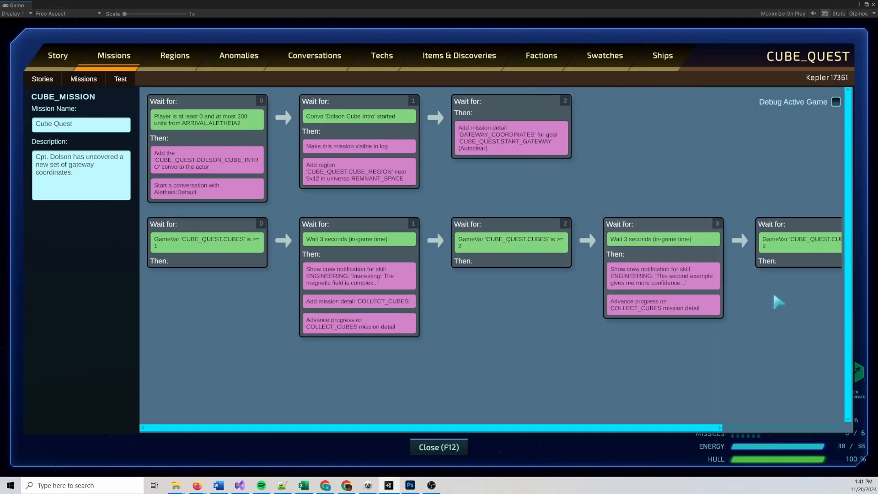
# Set the minimum value of the CUBE_QUEST.CUBES condition in the second lane's node 4 to 3
pyautogui.hscroll(5, 741, 286)
pyautogui.click(684, 242)
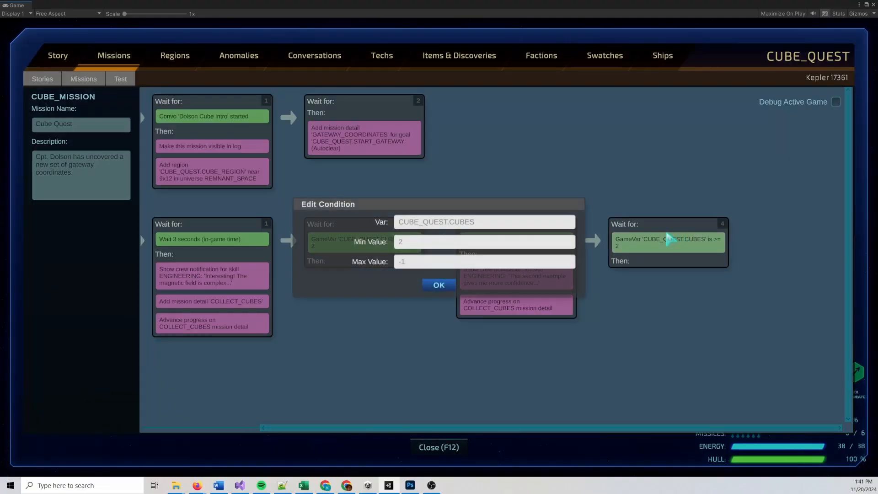
pyautogui.click(421, 243)
pyautogui.press('BackSpace')
pyautogui.write('3')
pyautogui.click(452, 284)
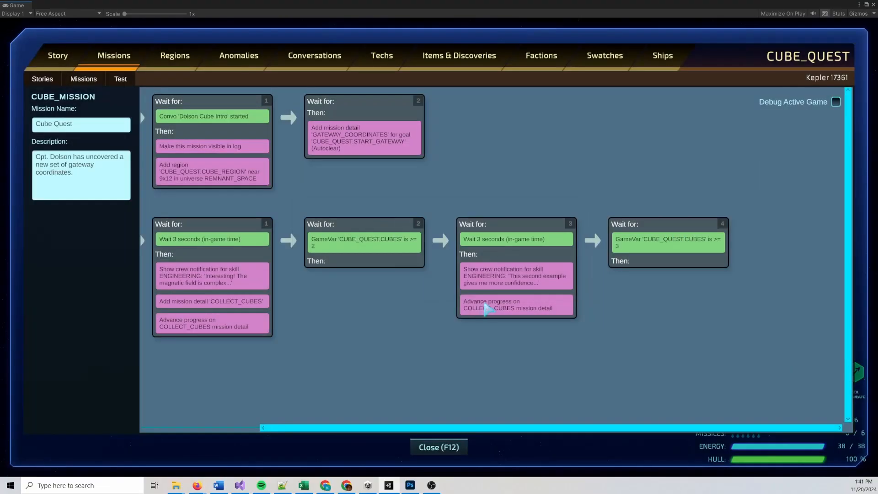
# Copy the second lane's node 3, with its three-second wait and both actions, and paste it after node 4
pyautogui.rightClick(567, 236)
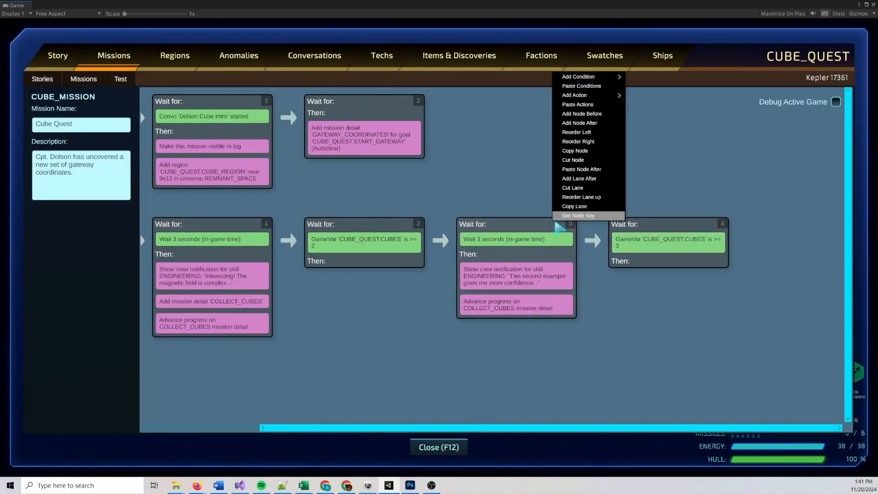
pyautogui.click(589, 157)
pyautogui.rightClick(678, 226)
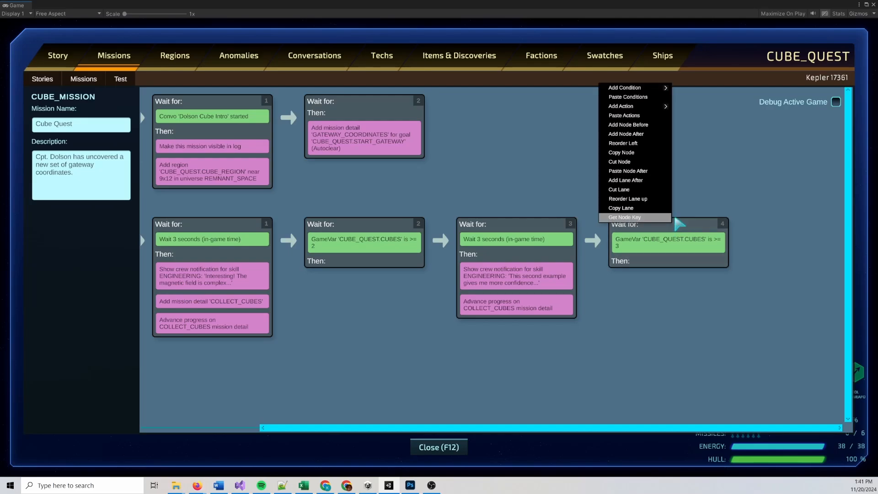
pyautogui.click(638, 171)
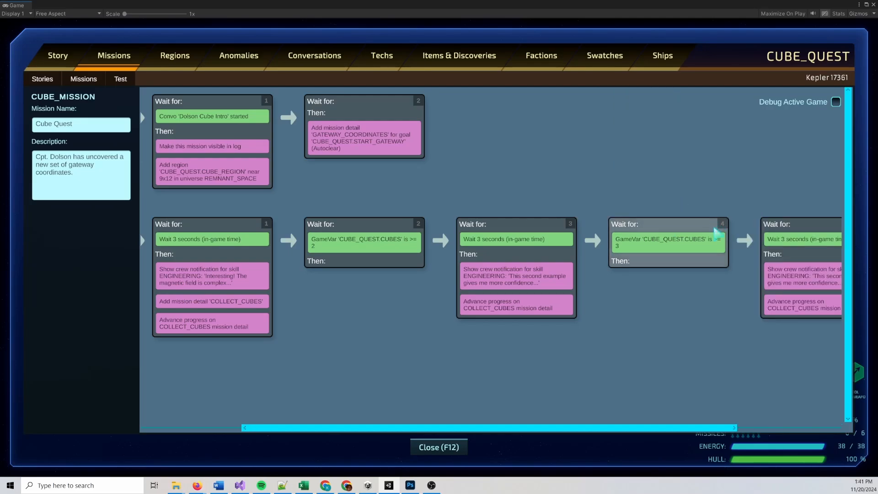
# Change the Engineering notification message in node 5 to "Yes! I can now decipher the contents of these back at Celaeno."
pyautogui.hscroll(2, 713, 295)
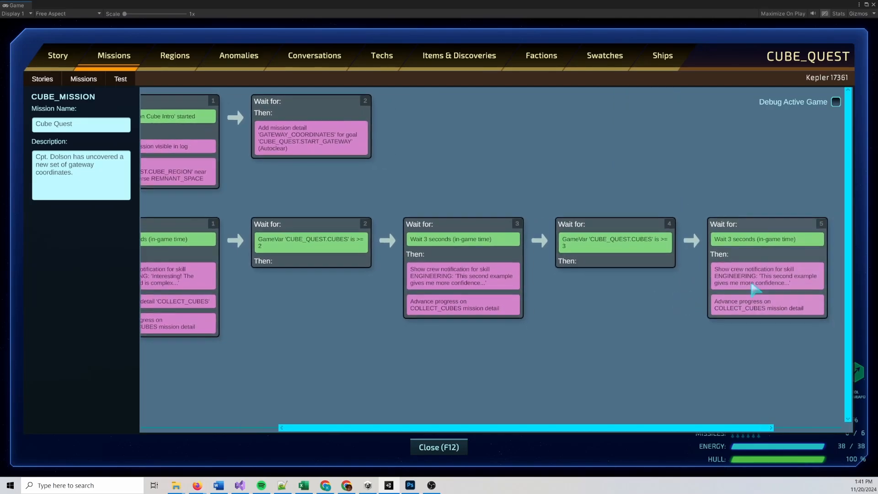
pyautogui.click(729, 278)
pyautogui.click(545, 257)
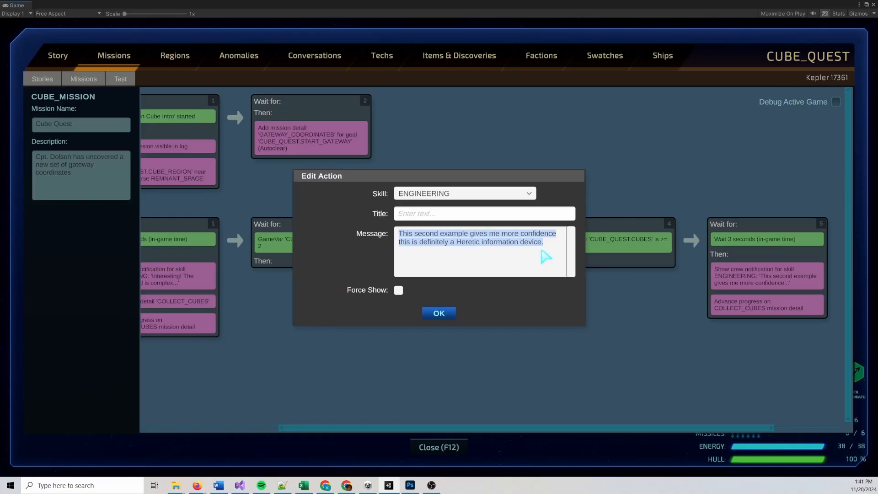
pyautogui.write('Yes! AT')
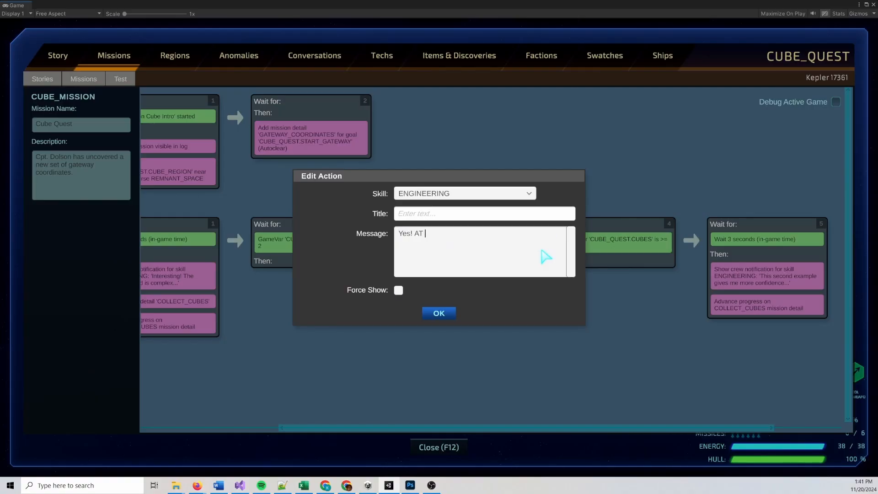
pyautogui.press('BackSpace')
pyautogui.write('I can know')
pyautogui.press('BackSpace')
pyautogui.press('BackSpace')
pyautogui.press('BackSpace')
pyautogui.press('BackSpace')
pyautogui.press('BackSpace')
pyautogui.write('now decipher the contents of these ')
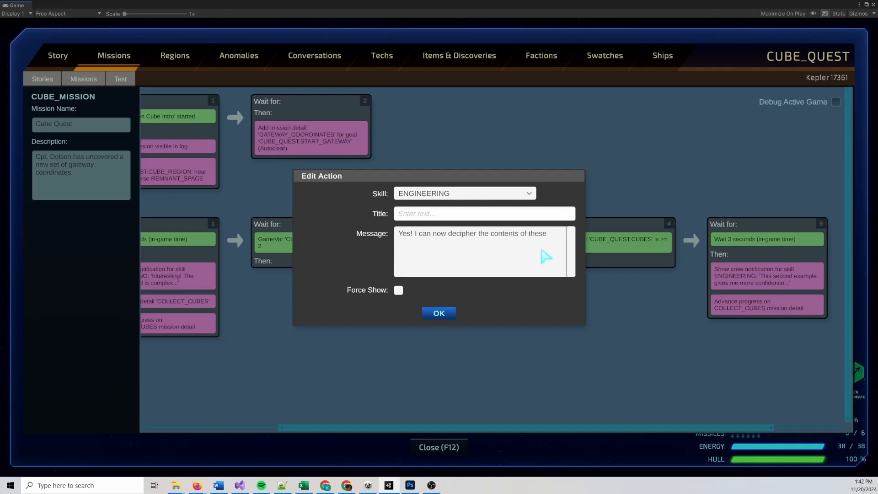
pyautogui.write('back a')
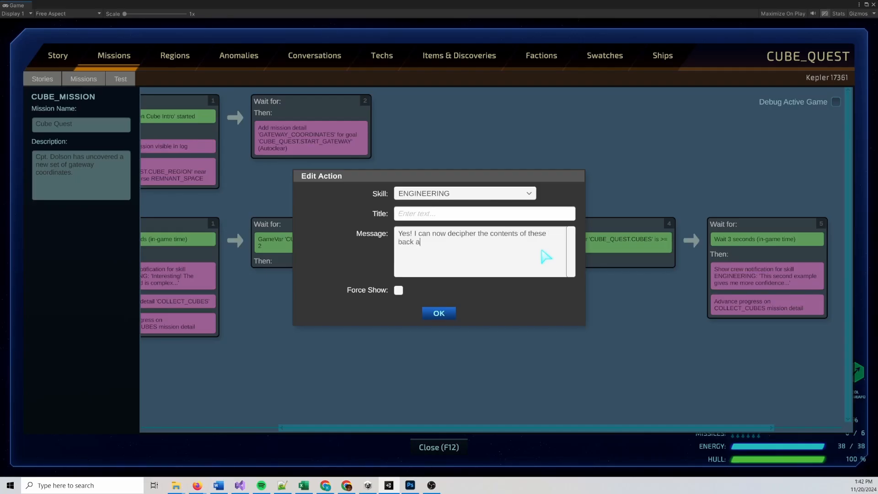
pyautogui.write('d')
pyautogui.press('BackSpace')
pyautogui.press('BackSpace')
pyautogui.write('t Celaeno.')
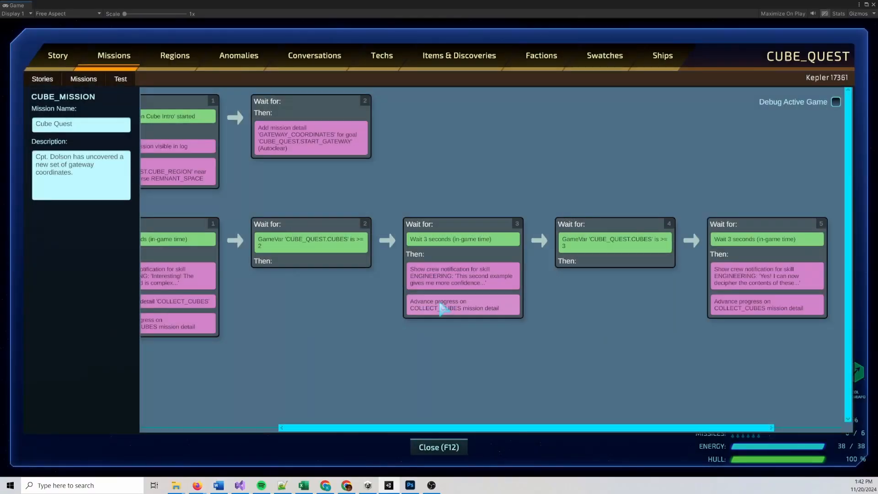
pyautogui.click(439, 313)
# Add a Complete Mission action to the second lane's node 5, leaving Mark Failed and Stop Updates off
pyautogui.hscroll(4, 615, 322)
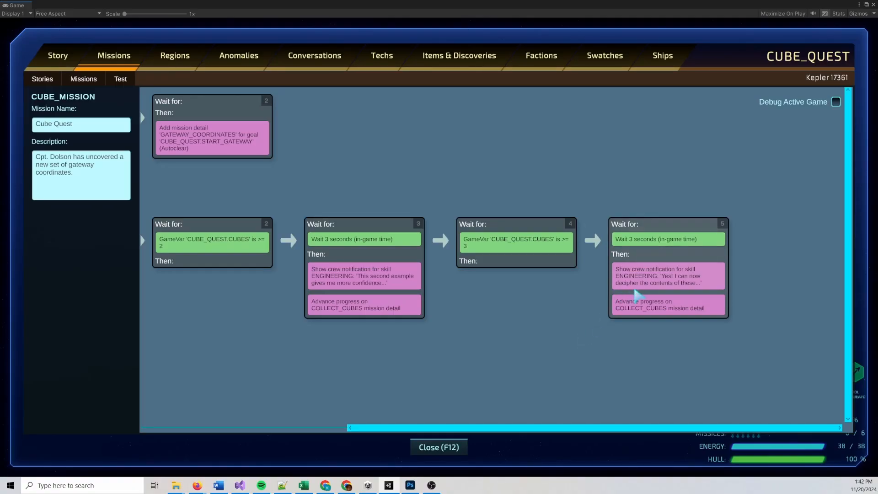
pyautogui.rightClick(674, 261)
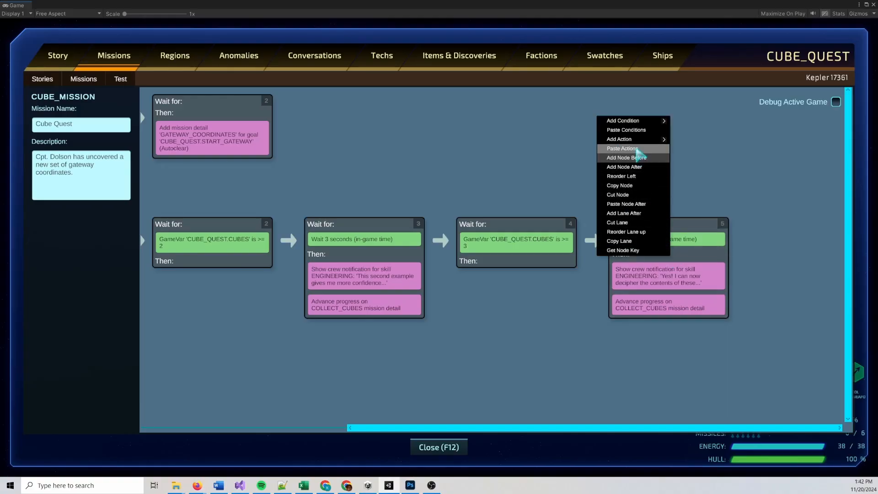
pyautogui.moveTo(638, 140)
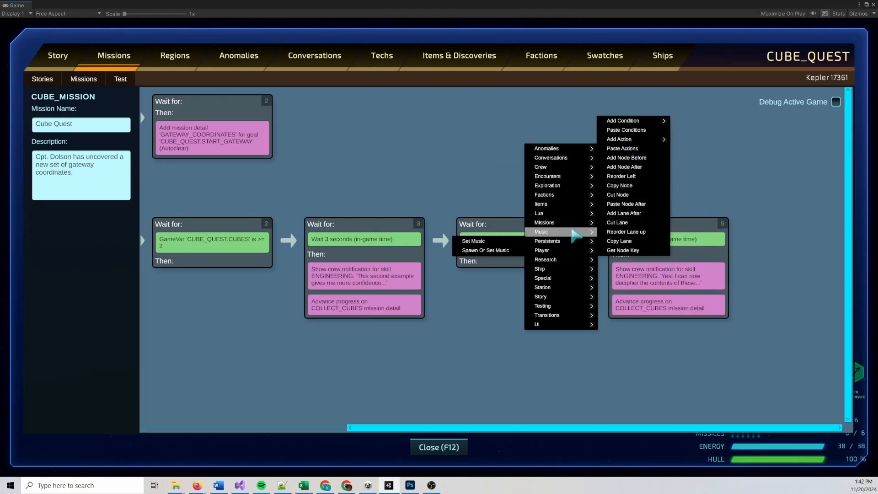
pyautogui.moveTo(532, 214)
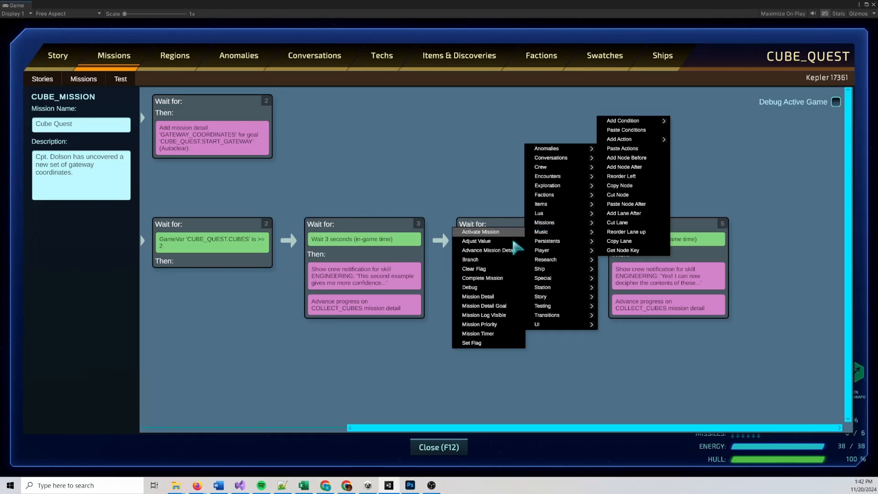
pyautogui.click(506, 287)
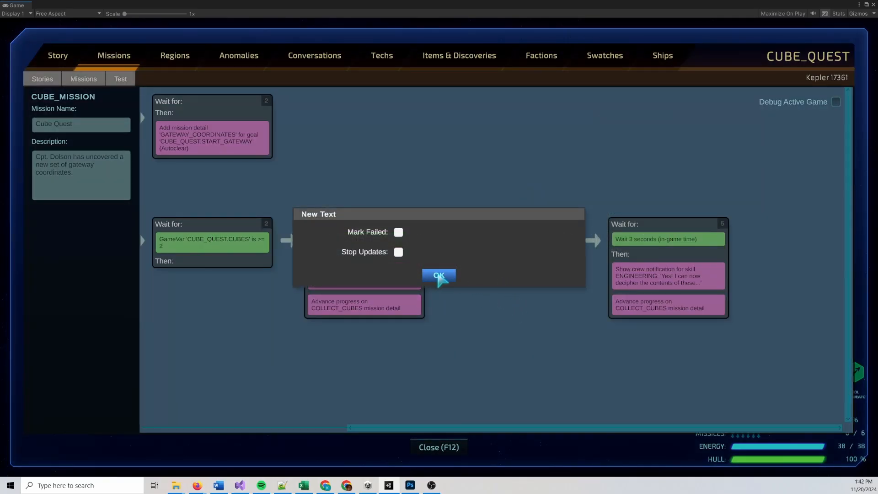
pyautogui.click(439, 275)
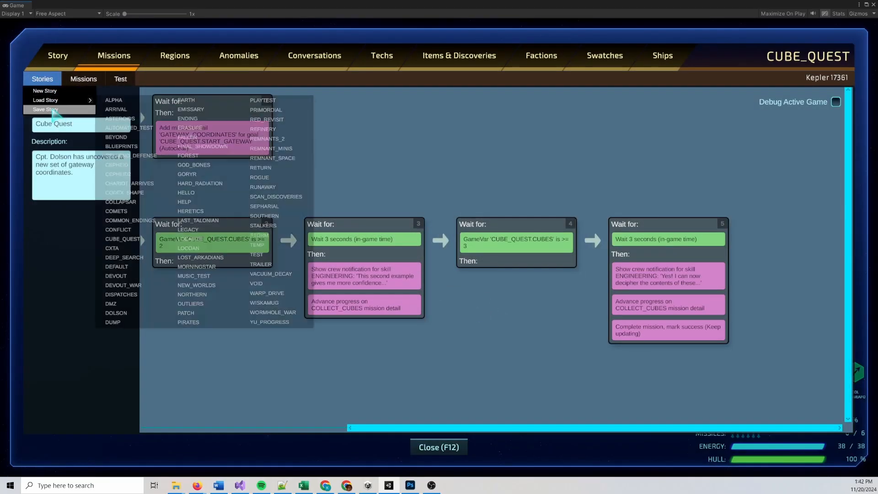